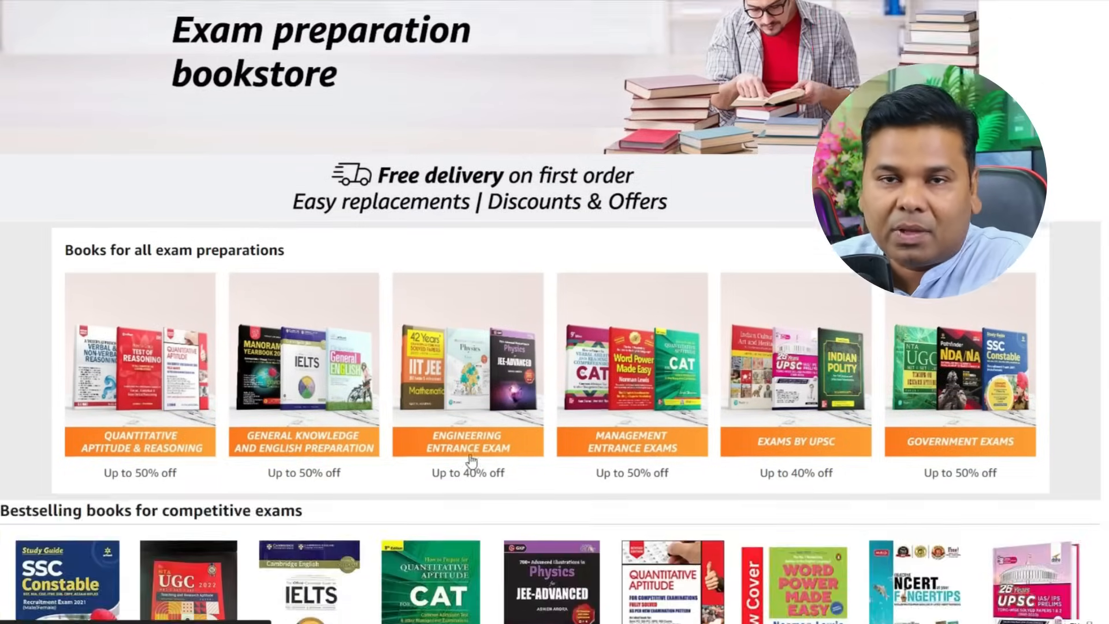
scroll(483, 461, down, 9)
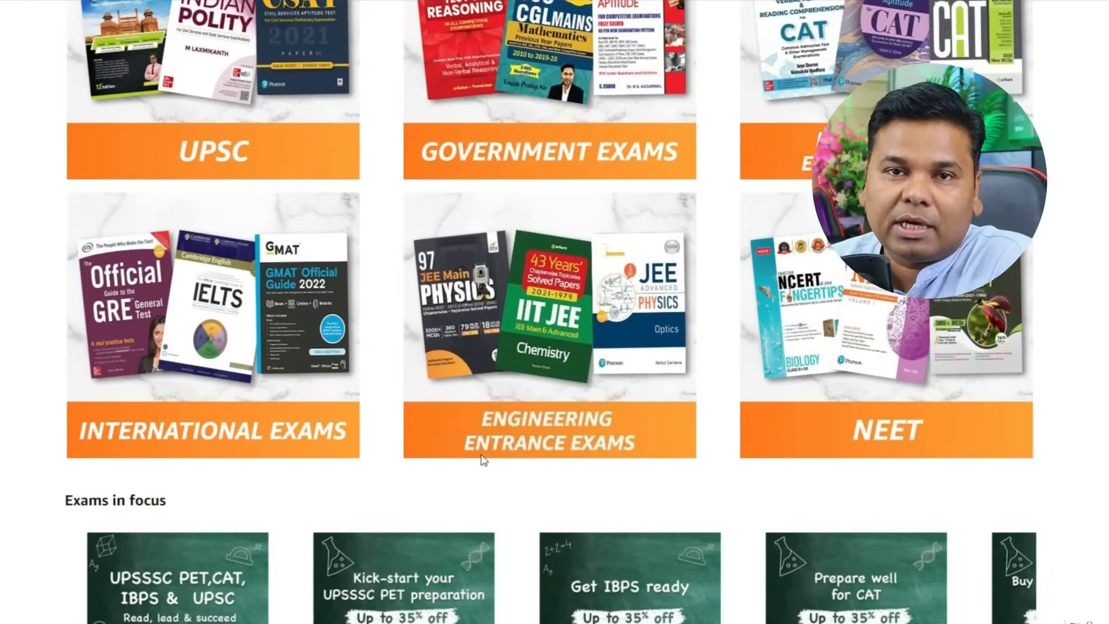
scroll(511, 391, down, 17)
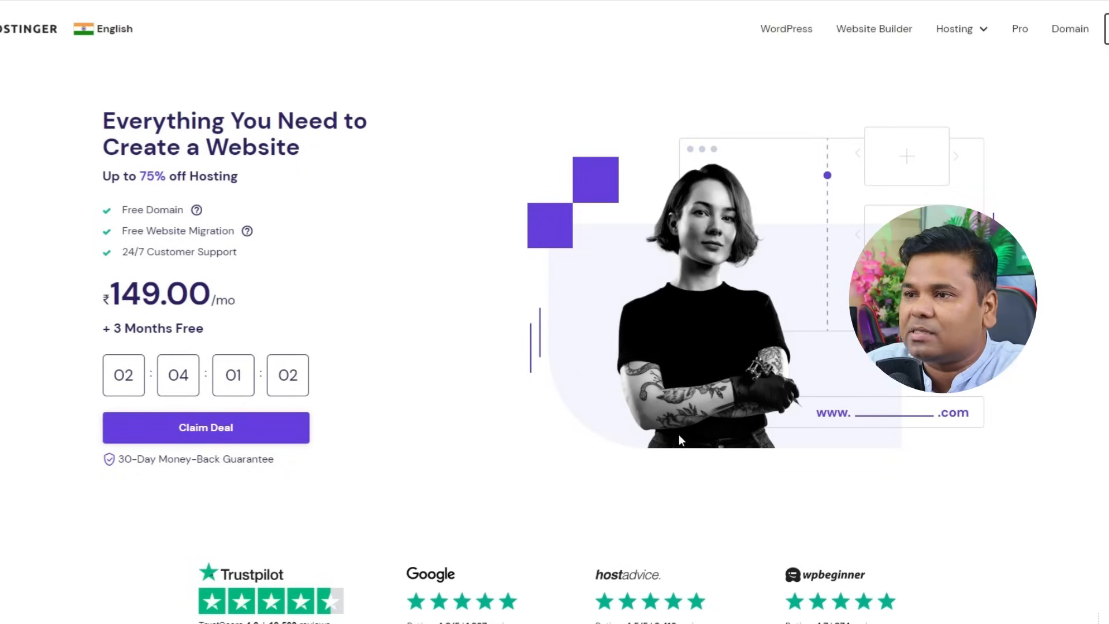
- Open the managed WordPress hosting offer, compare its plans and add the Premium plan to the cart
click(787, 30)
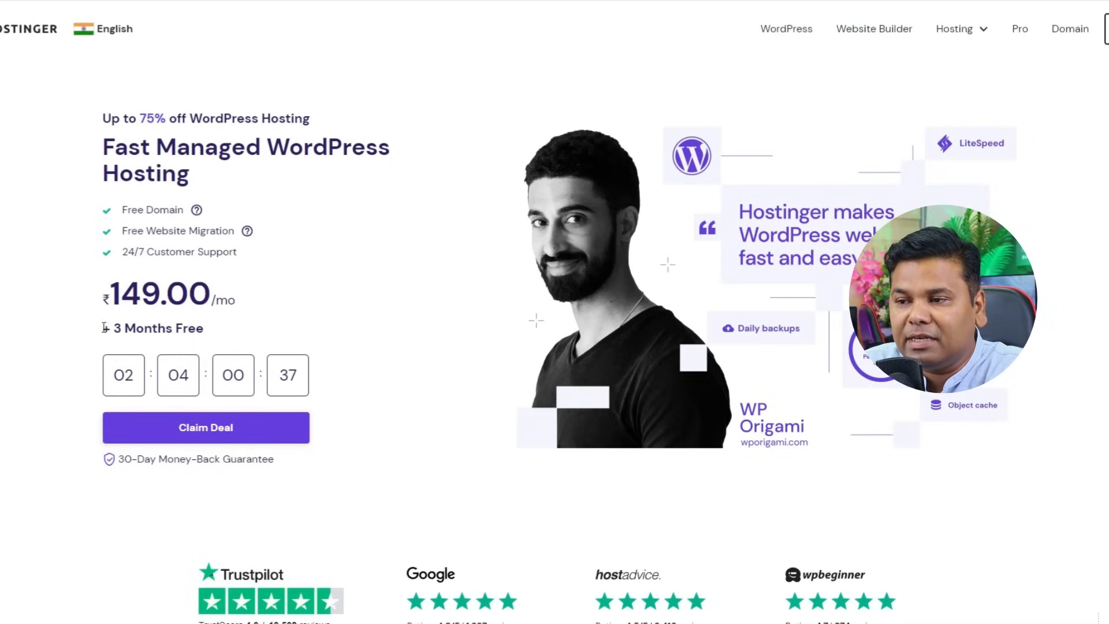
drag(105, 327, 202, 325)
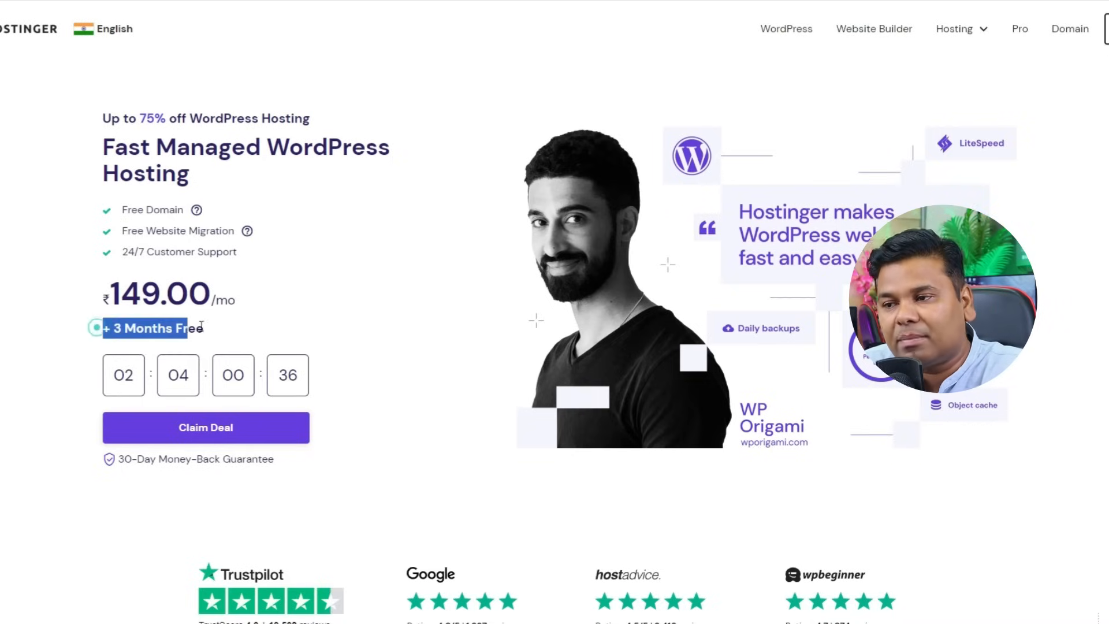
click(238, 434)
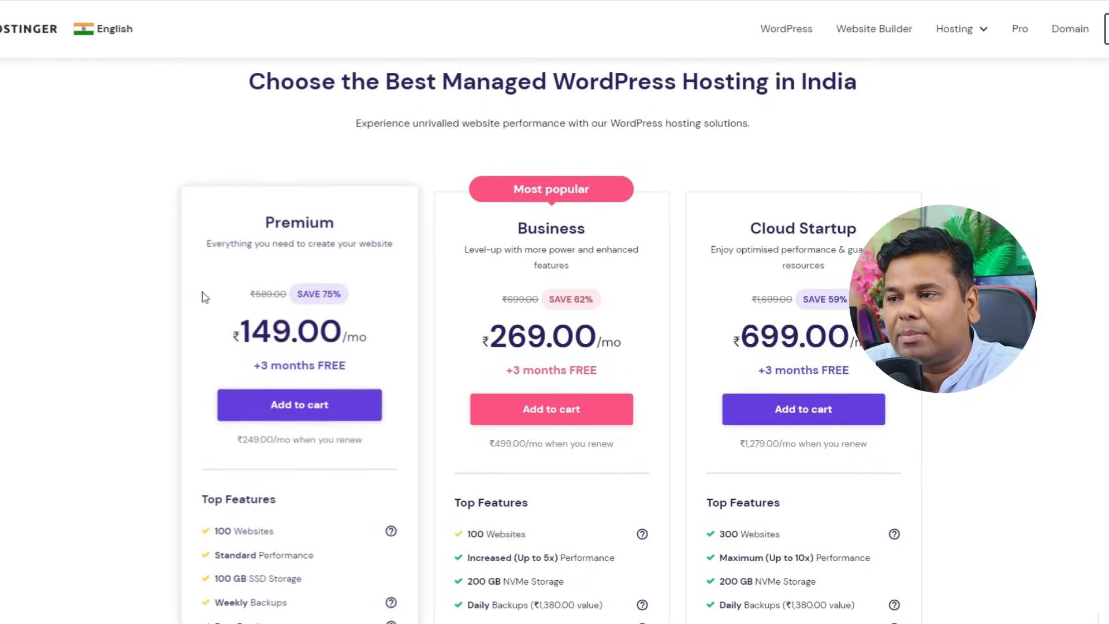
scroll(691, 291, down, 2)
scroll(691, 291, down, 1)
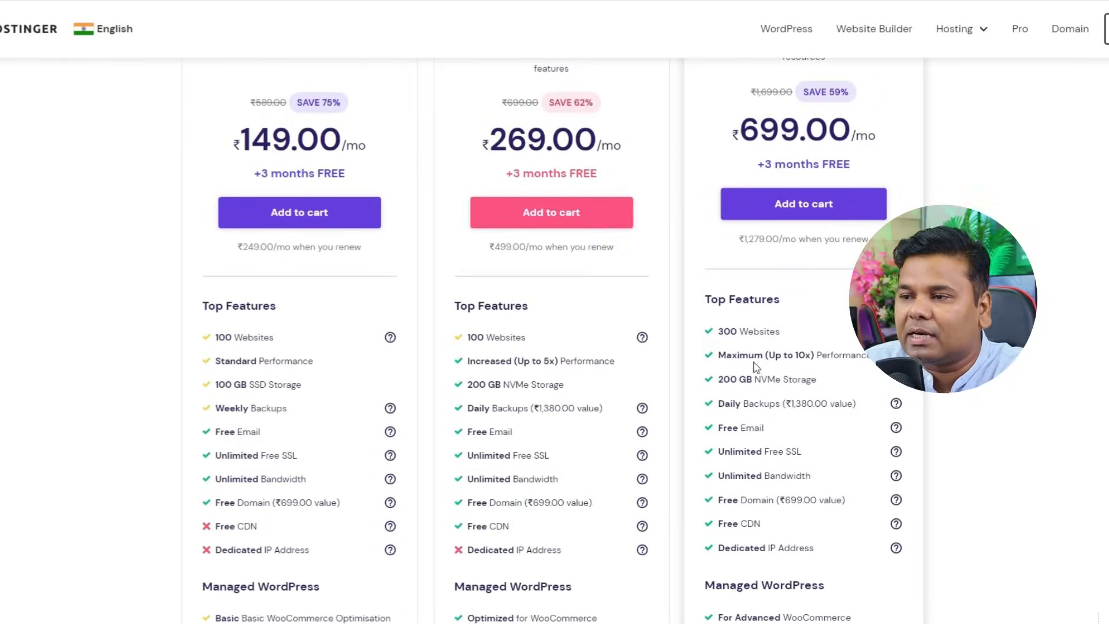
scroll(431, 149, up, 1)
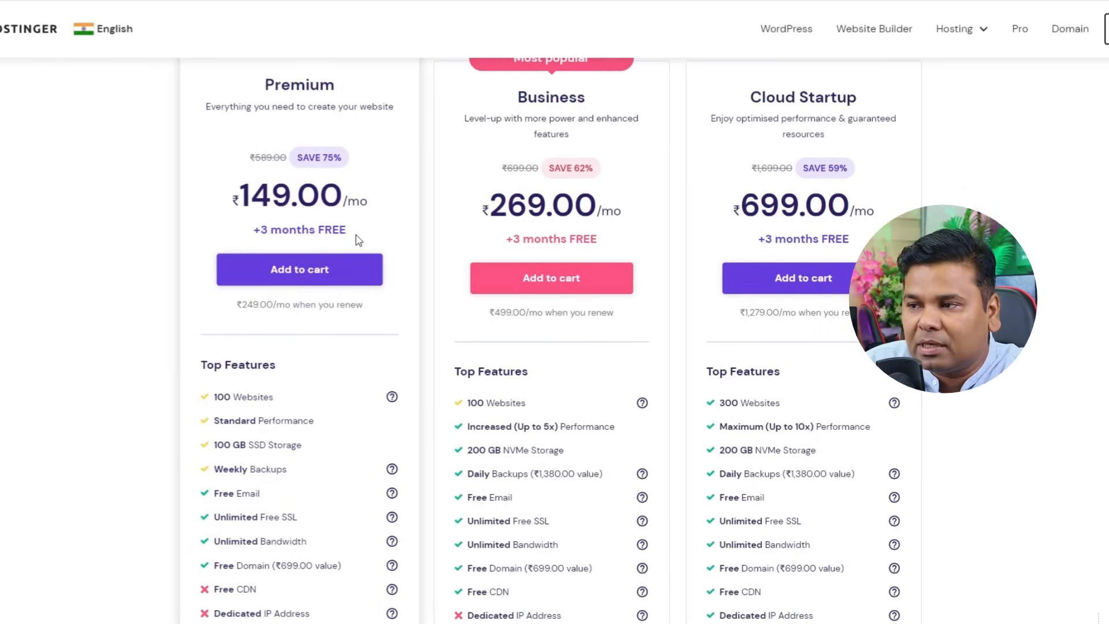
scroll(618, 143, up, 1)
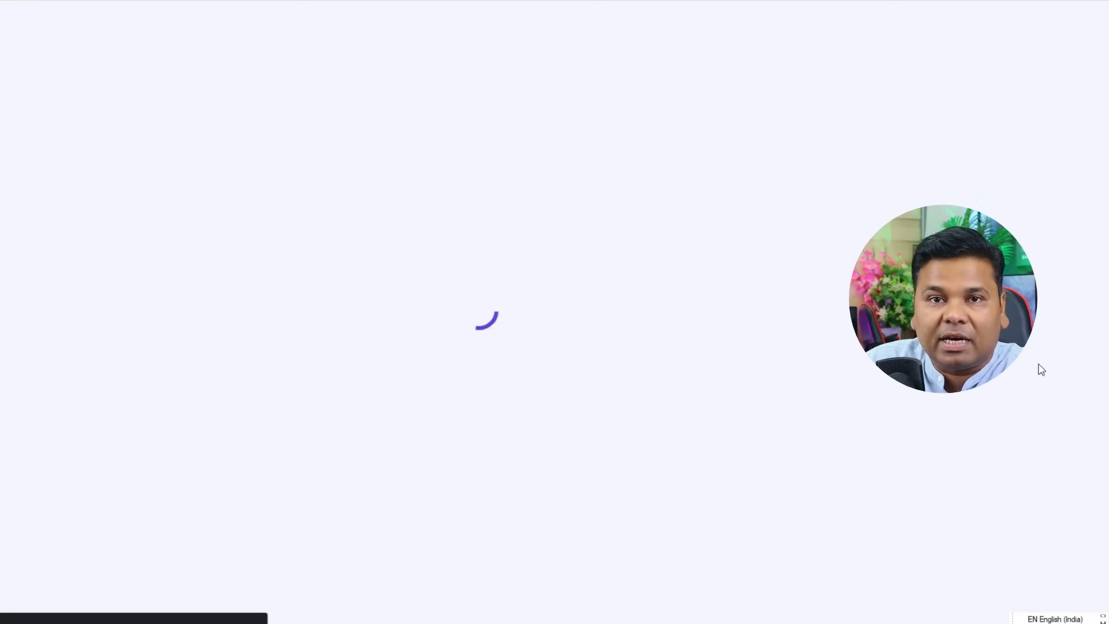
- Try the 1-month and 12-month billing periods, ending with the 48-month period selected
scroll(1045, 372, down, 2)
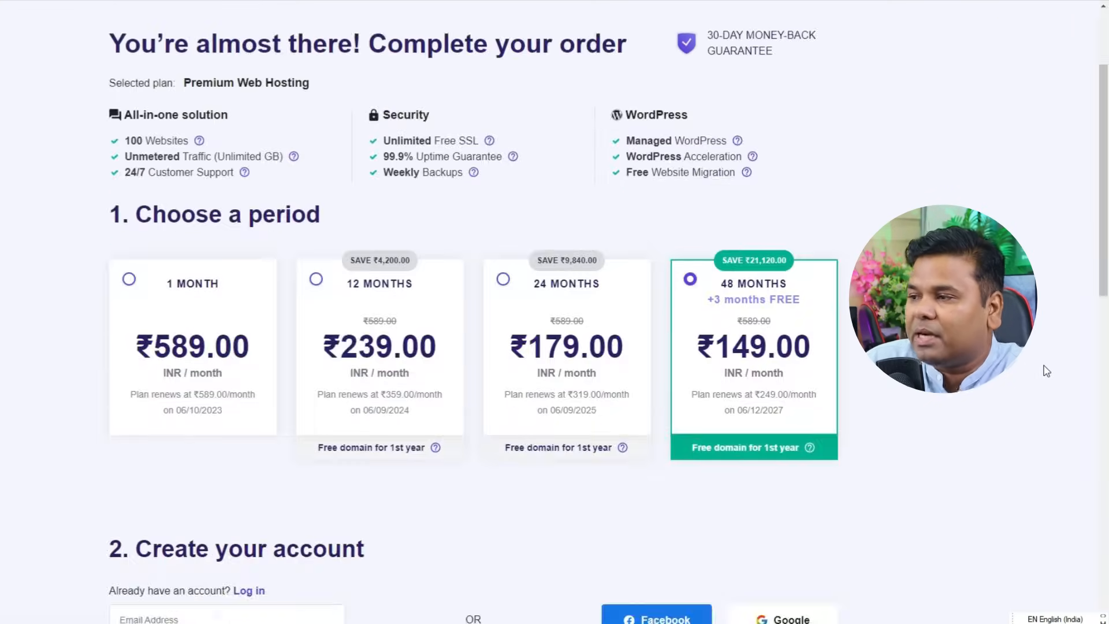
scroll(1046, 371, up, 2)
scroll(1047, 375, down, 4)
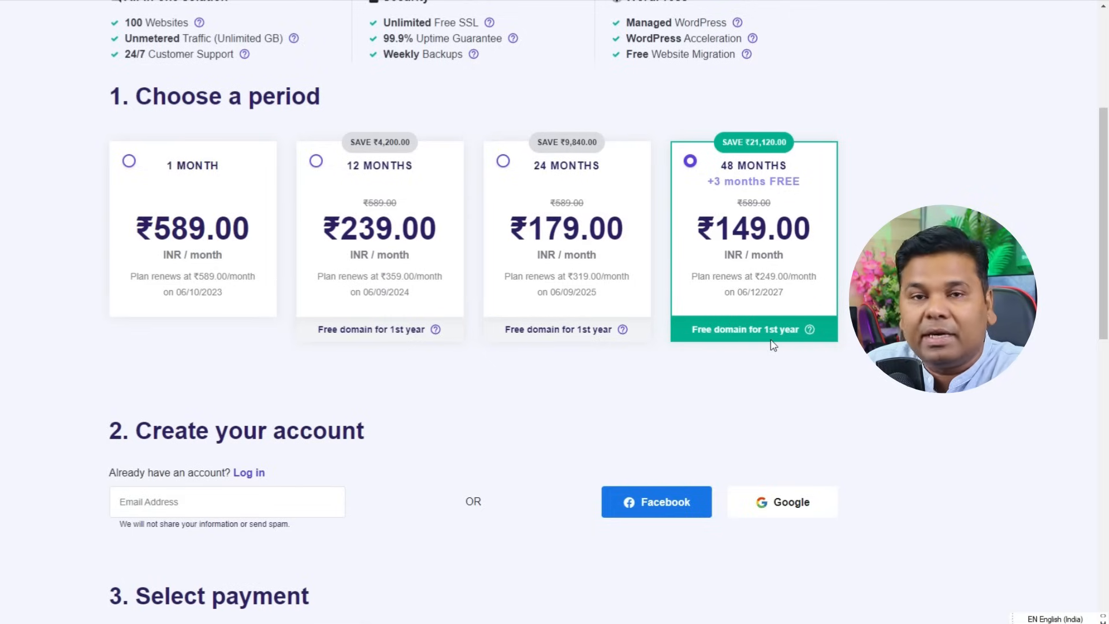
click(128, 161)
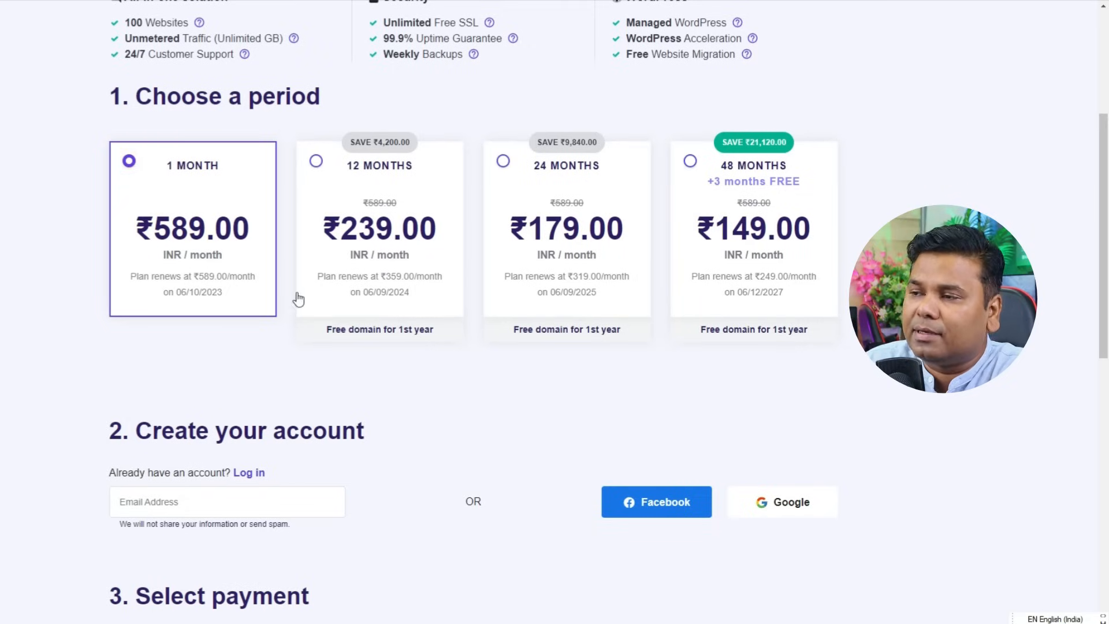
click(326, 182)
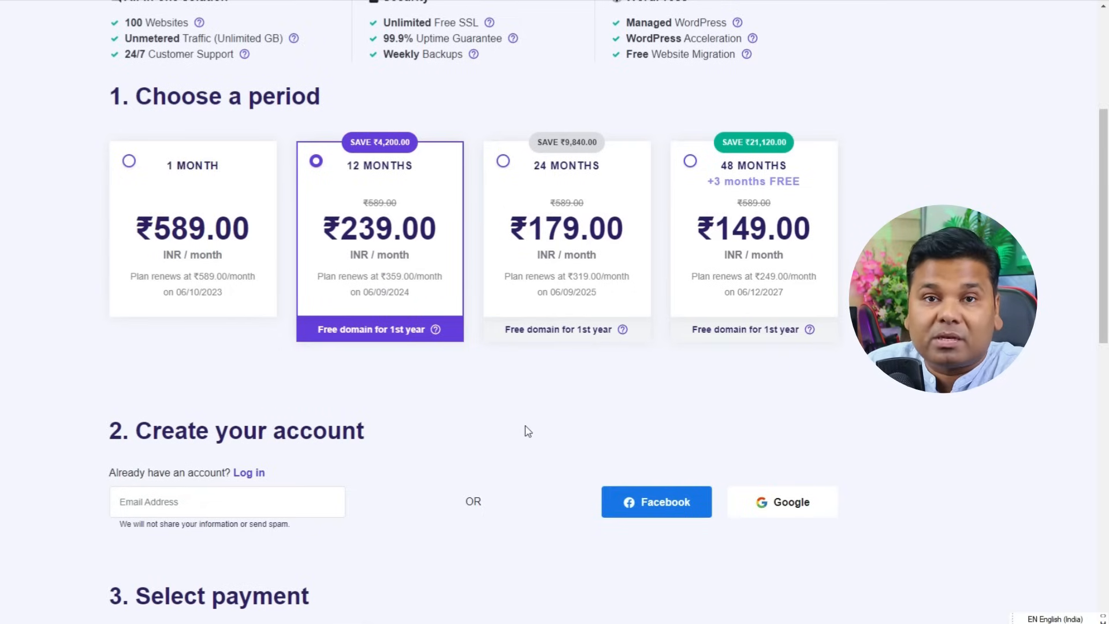
click(690, 161)
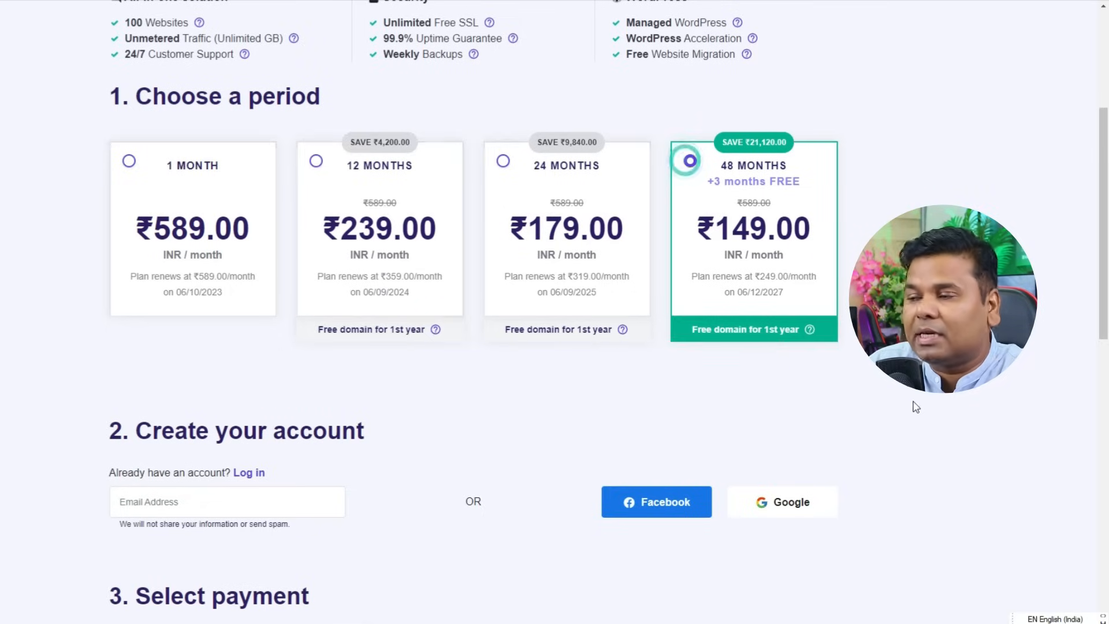
- Examine the payment options, order summary and total for the 48-month Premium Web Hosting plan
scroll(893, 386, down, 6)
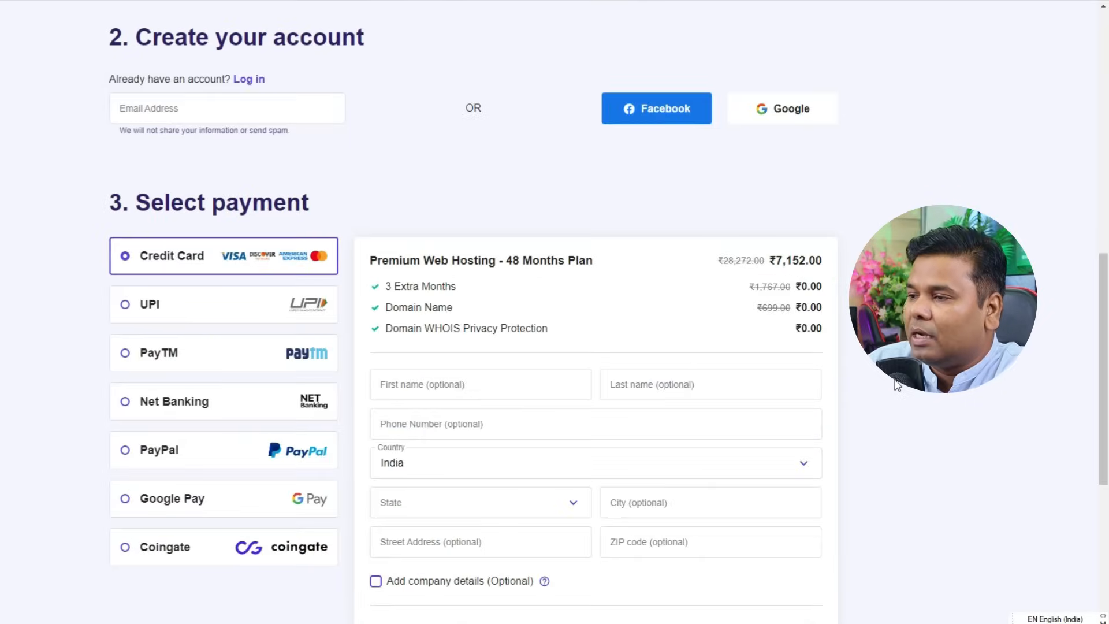
scroll(897, 385, down, 1)
scroll(961, 171, down, 2)
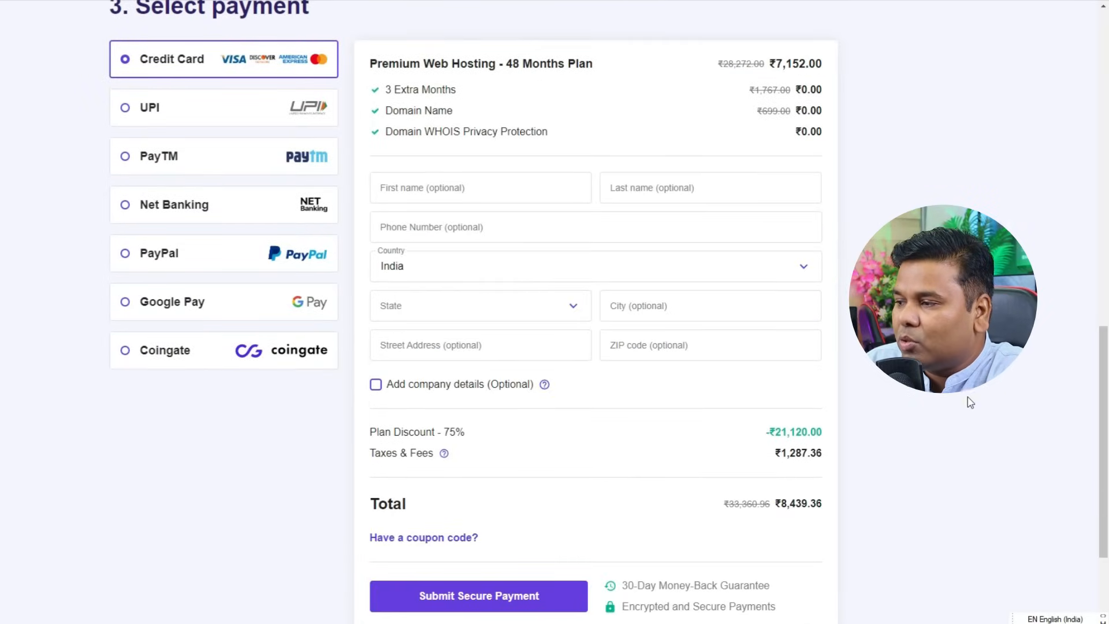
scroll(965, 485, down, 2)
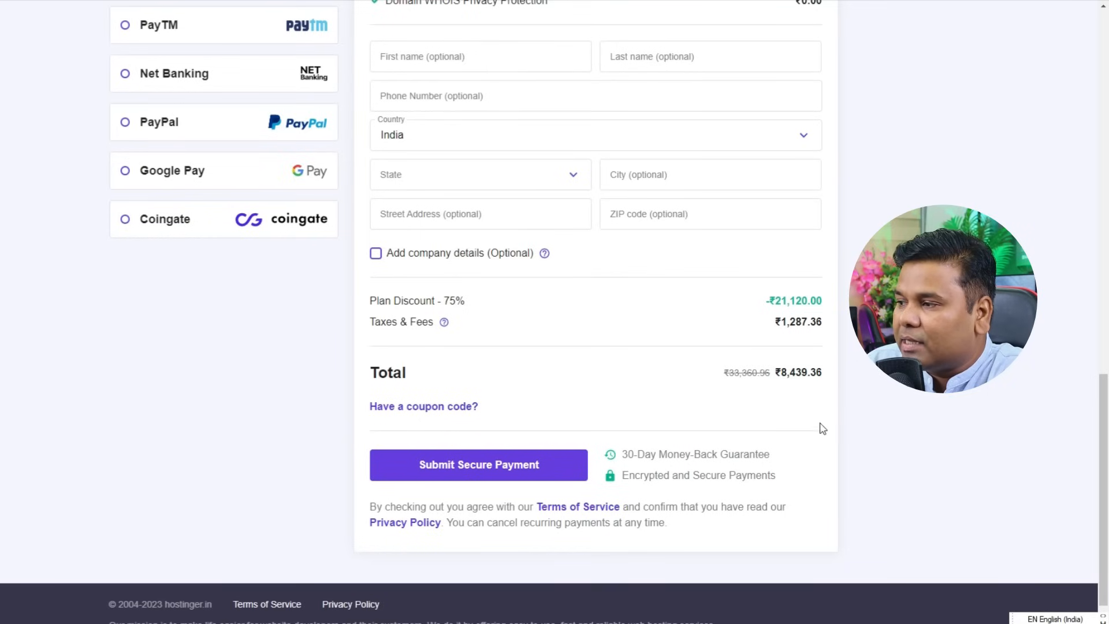
drag(800, 375, 823, 374)
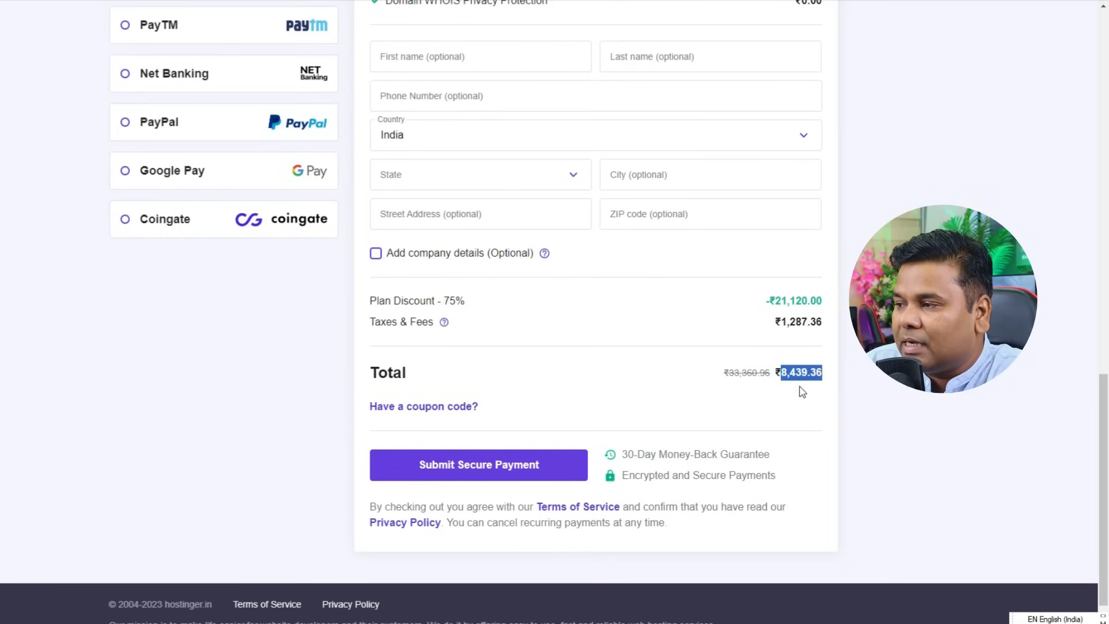
- Switch the order to the 12-month period and check its total
scroll(827, 399, up, 13)
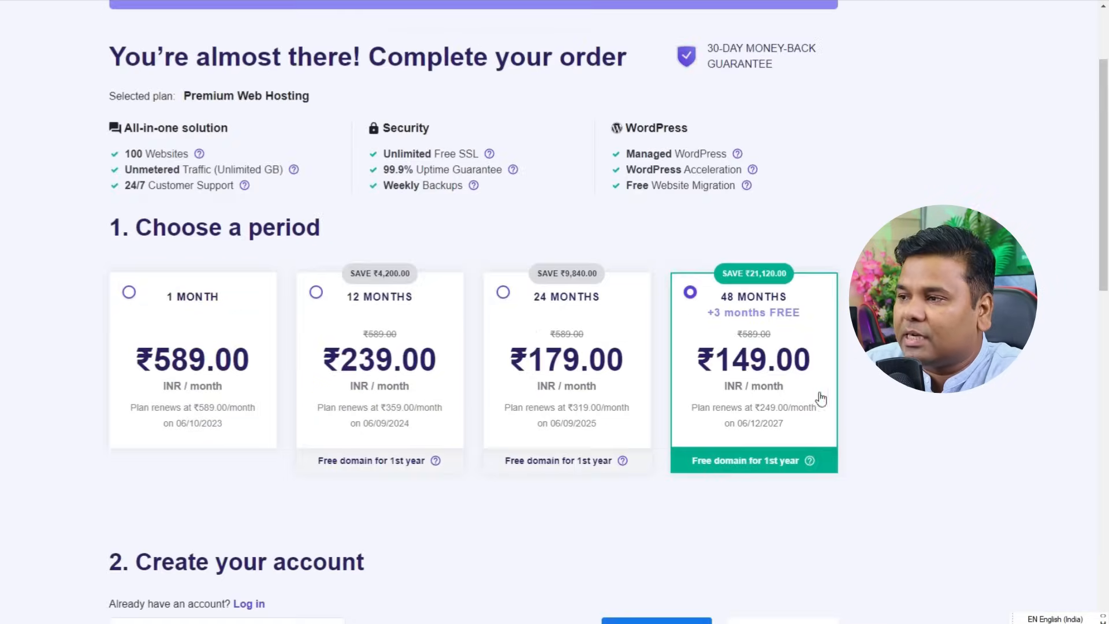
click(370, 303)
scroll(488, 370, down, 10)
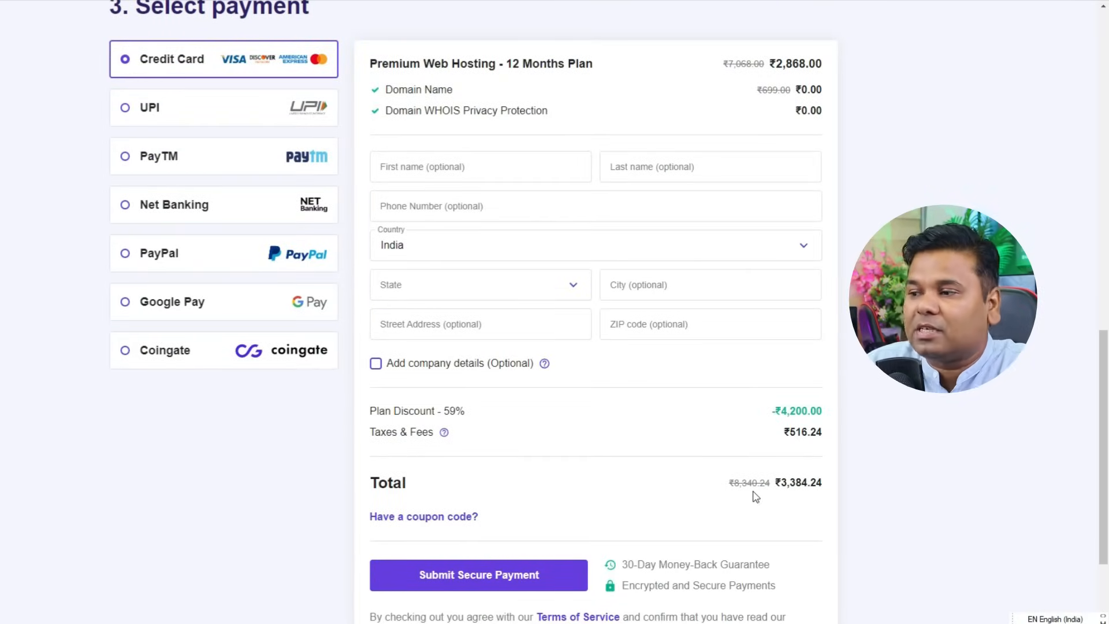
scroll(503, 432, down, 2)
- Apply the coupon code MYBIGGUIDE to the hosting order
click(464, 386)
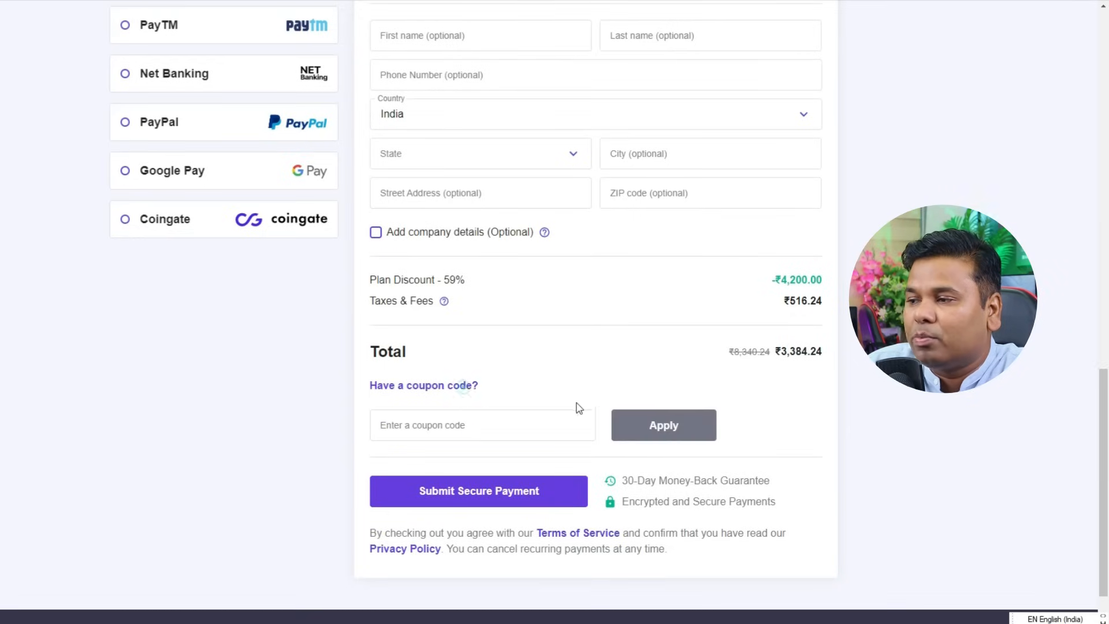
click(496, 429)
text(MYBIGGUIDE)
click(670, 416)
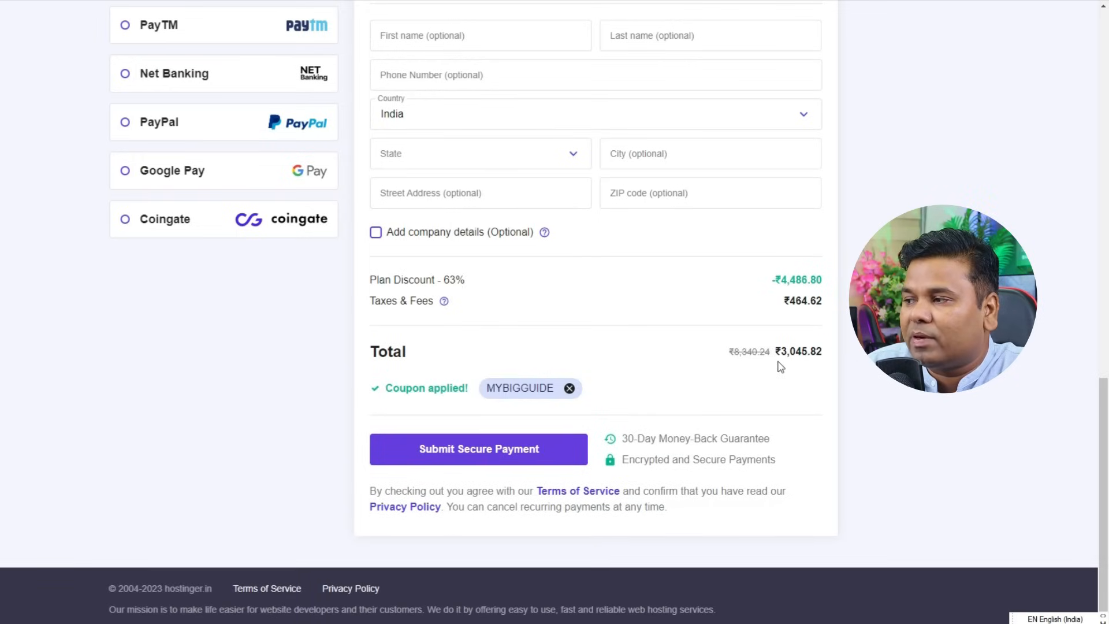
- Set the hosting period to 48 months and check the discounted order total
scroll(788, 367, up, 20)
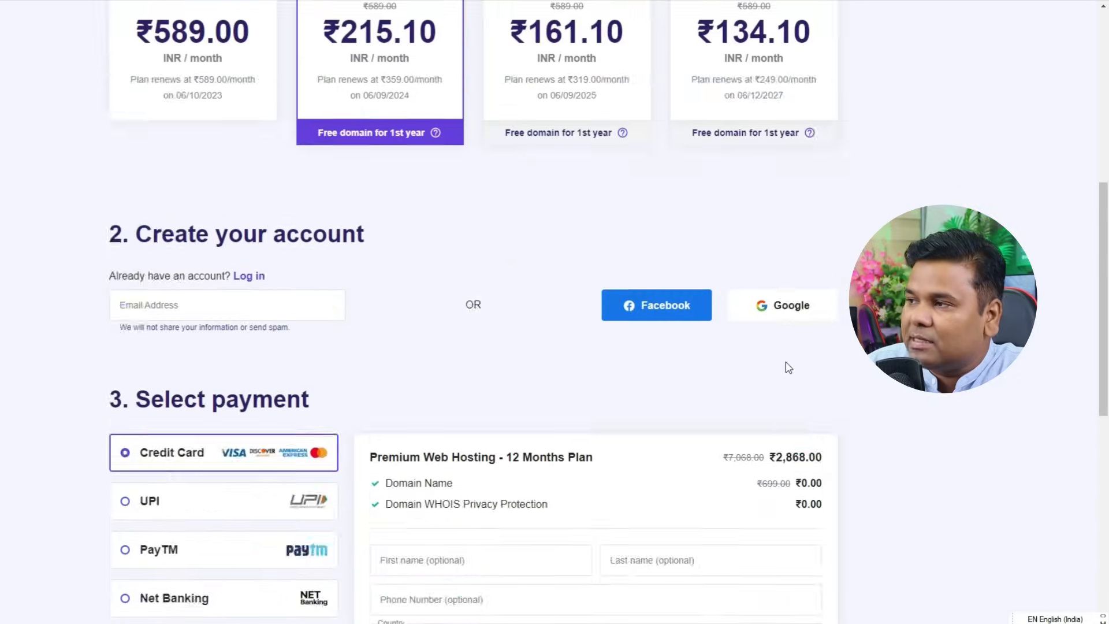
click(772, 464)
scroll(834, 456, down, 12)
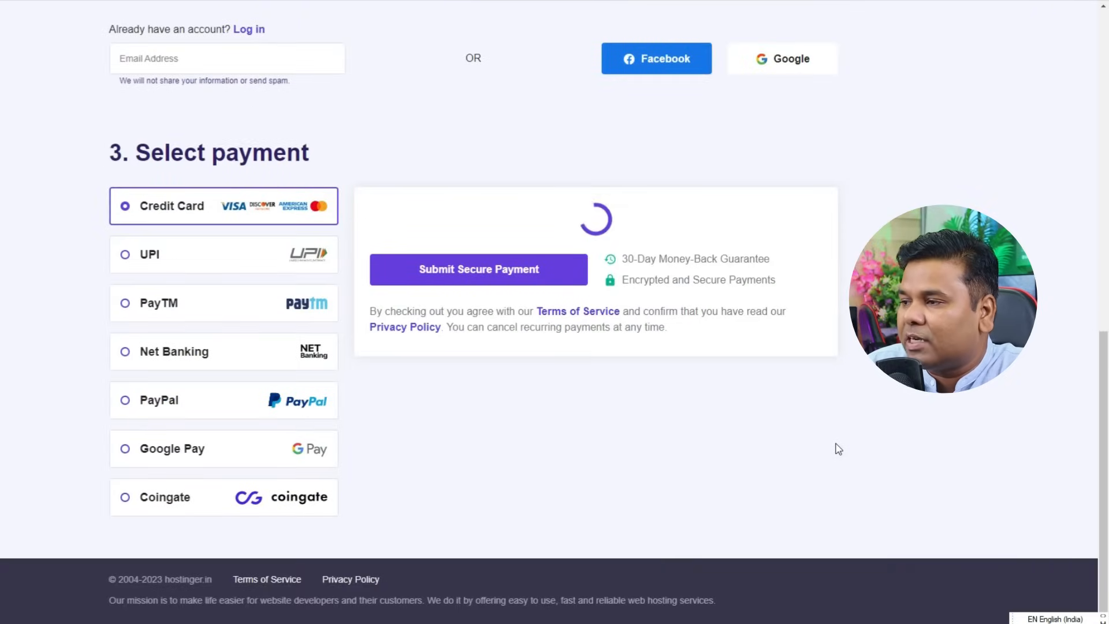
scroll(839, 449, down, 5)
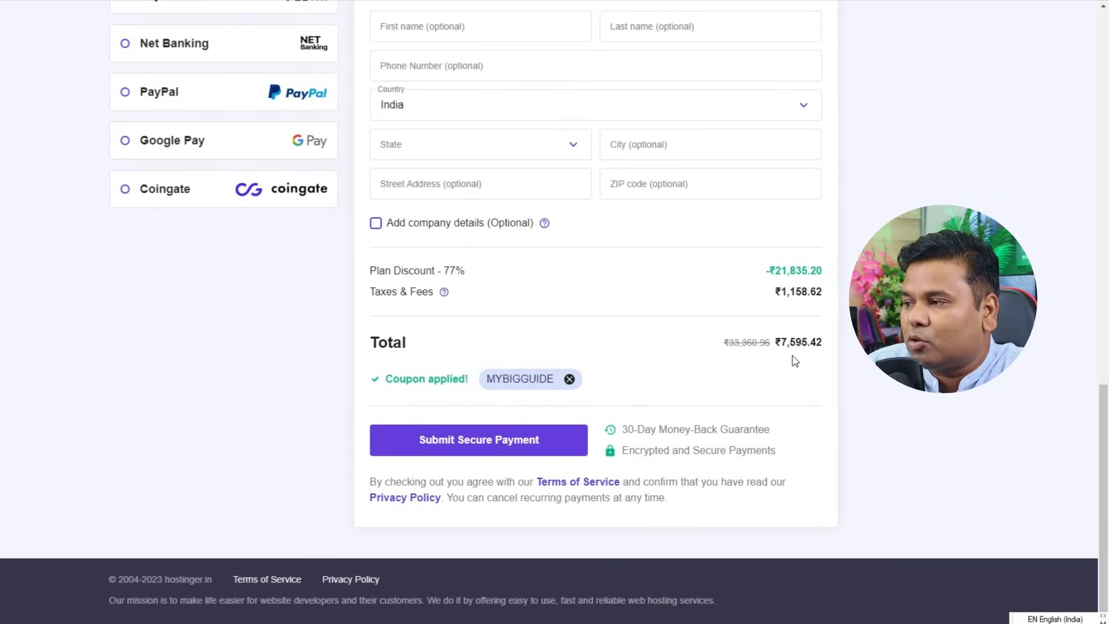
- Remove the applied coupon from the 48-month order and apply MYBIGGUIDE again
click(569, 380)
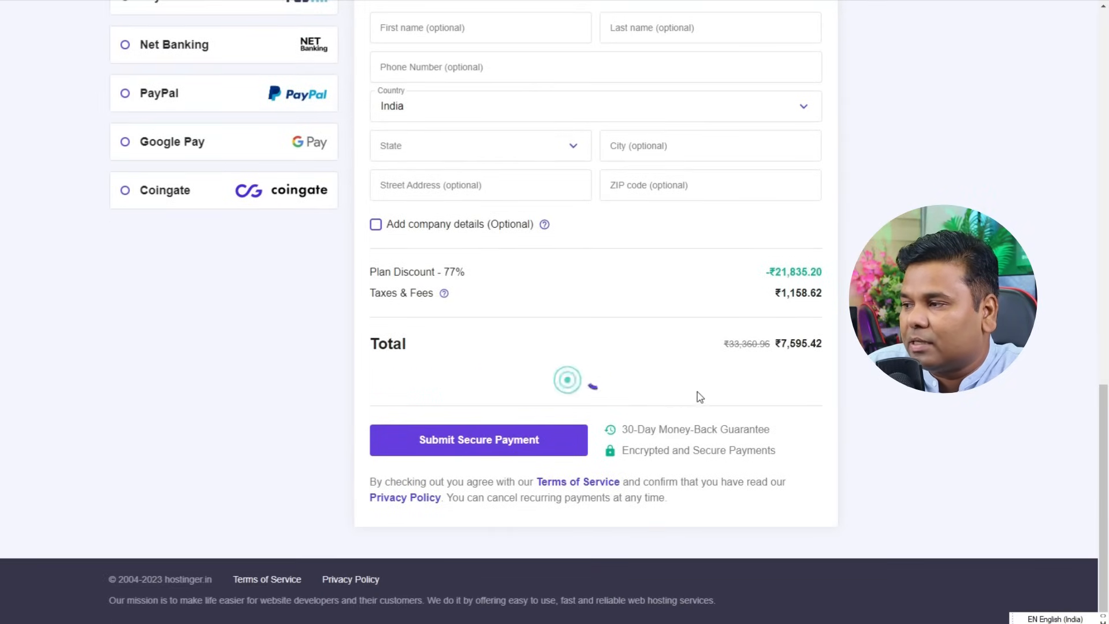
click(411, 420)
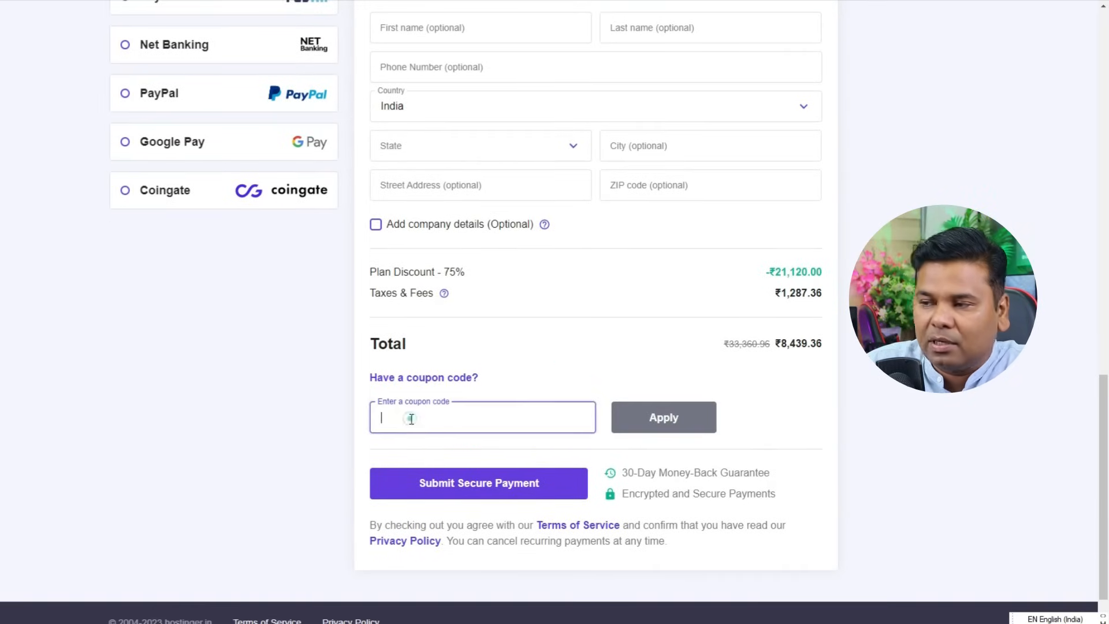
text(MYBIGGUIDE)
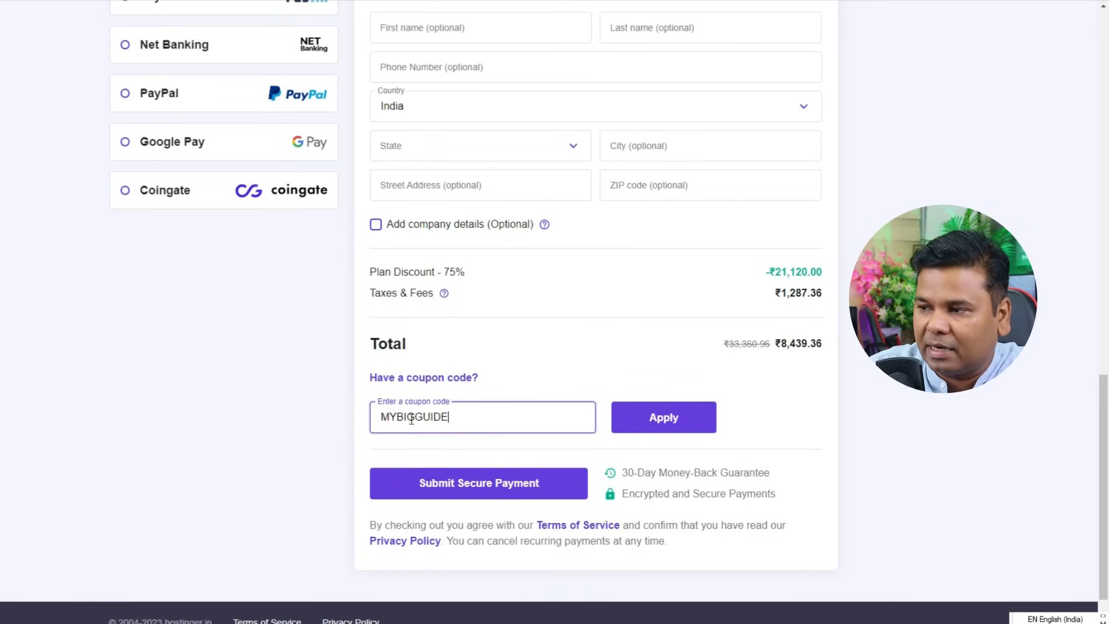
click(659, 417)
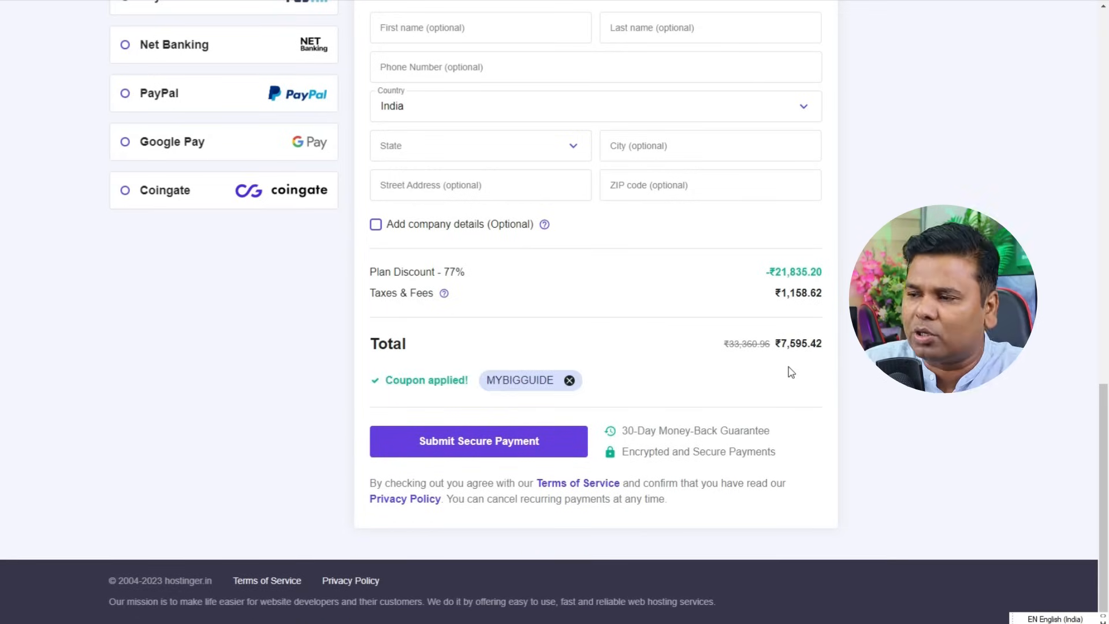
- Review the account creation section and the available payment methods for the order
scroll(779, 367, up, 5)
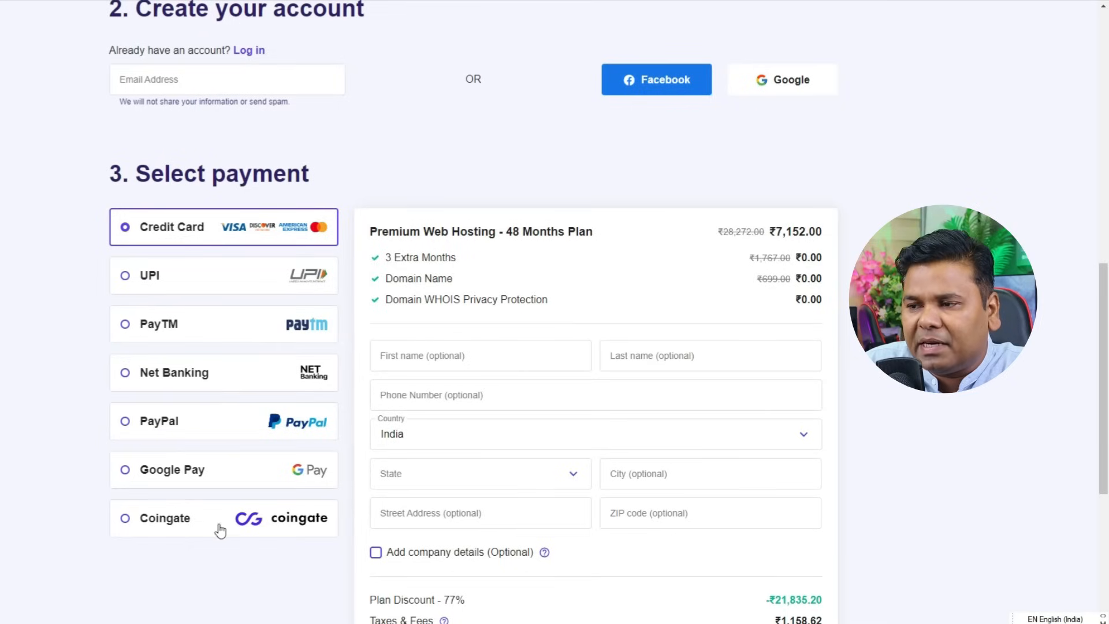
scroll(220, 531, down, 2)
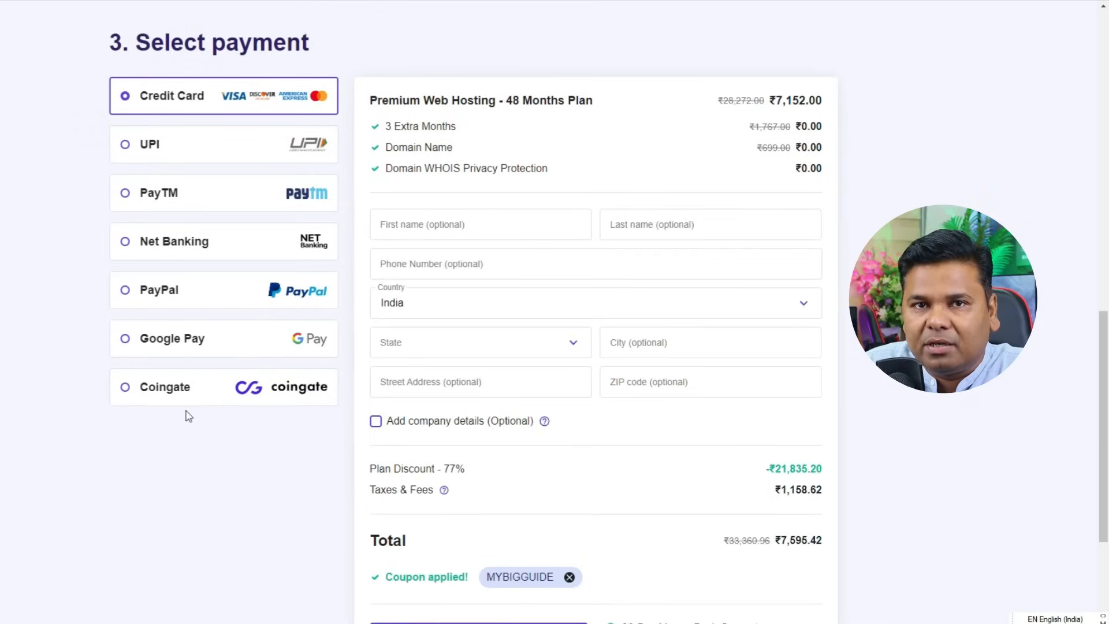
scroll(189, 416, down, 3)
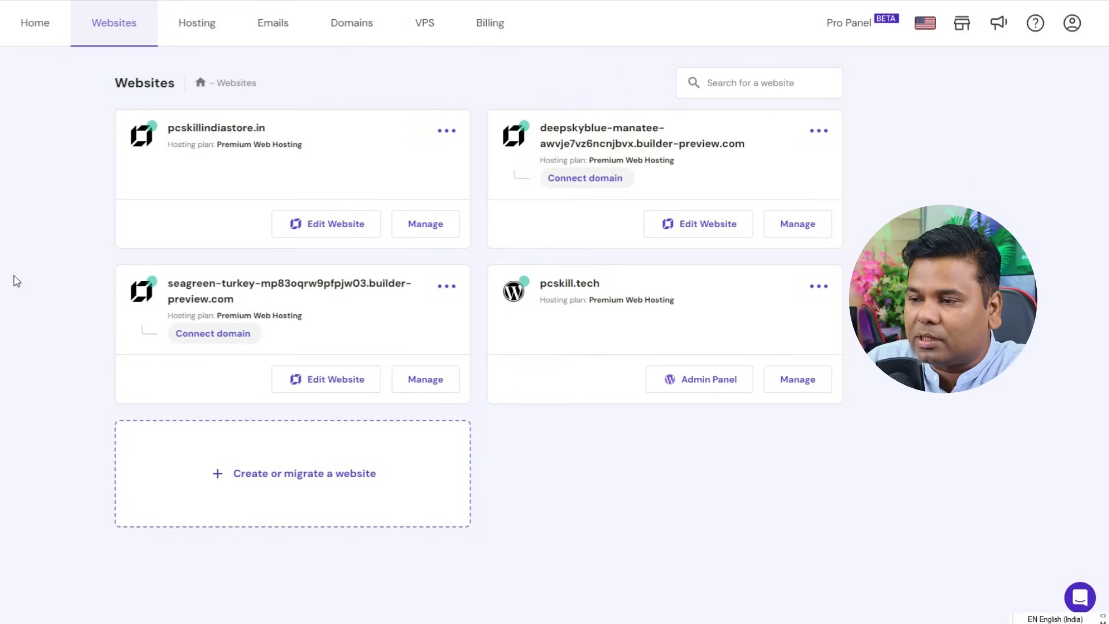
- Create a new WordPress website from the hosting account's website list and open it for editing
click(319, 483)
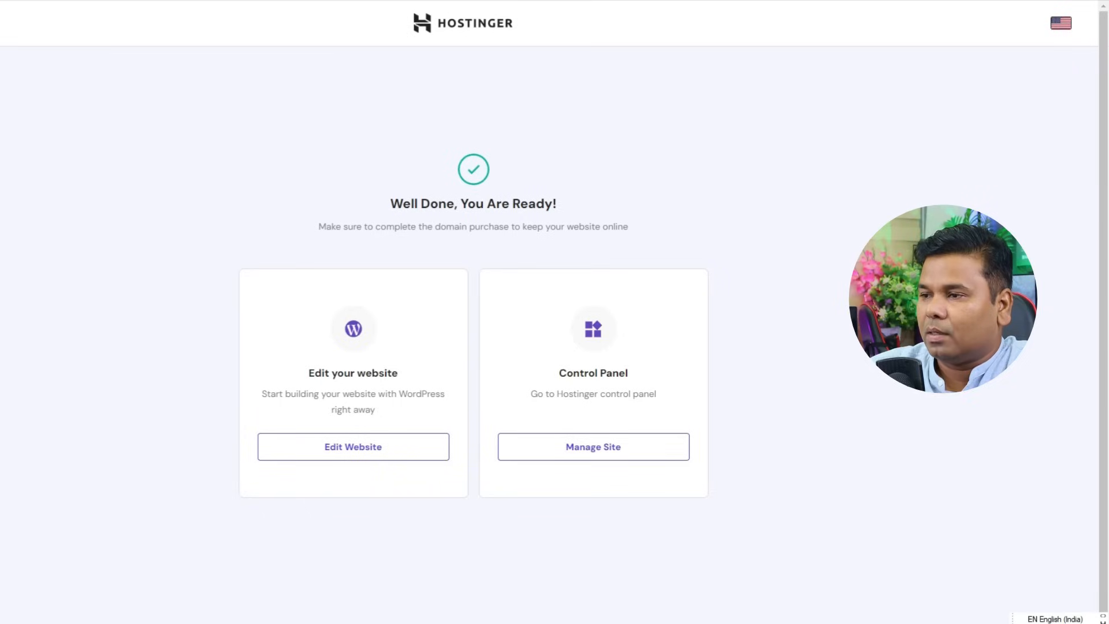
click(359, 448)
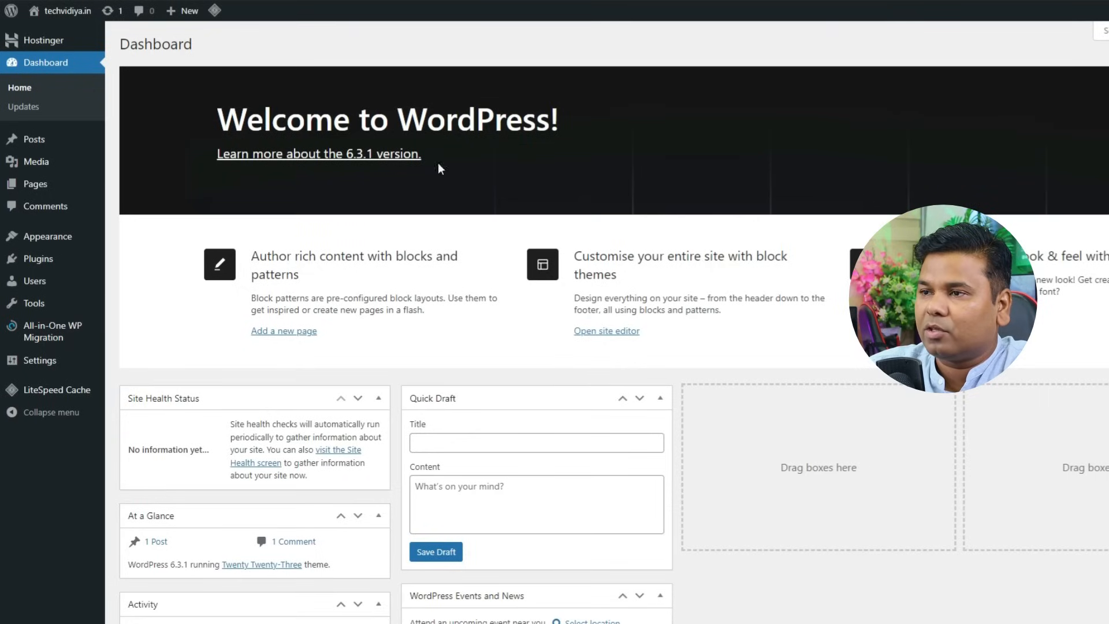
- Look over the WordPress dashboard and dismiss its welcome banner
scroll(750, 285, down, 5)
scroll(952, 436, up, 5)
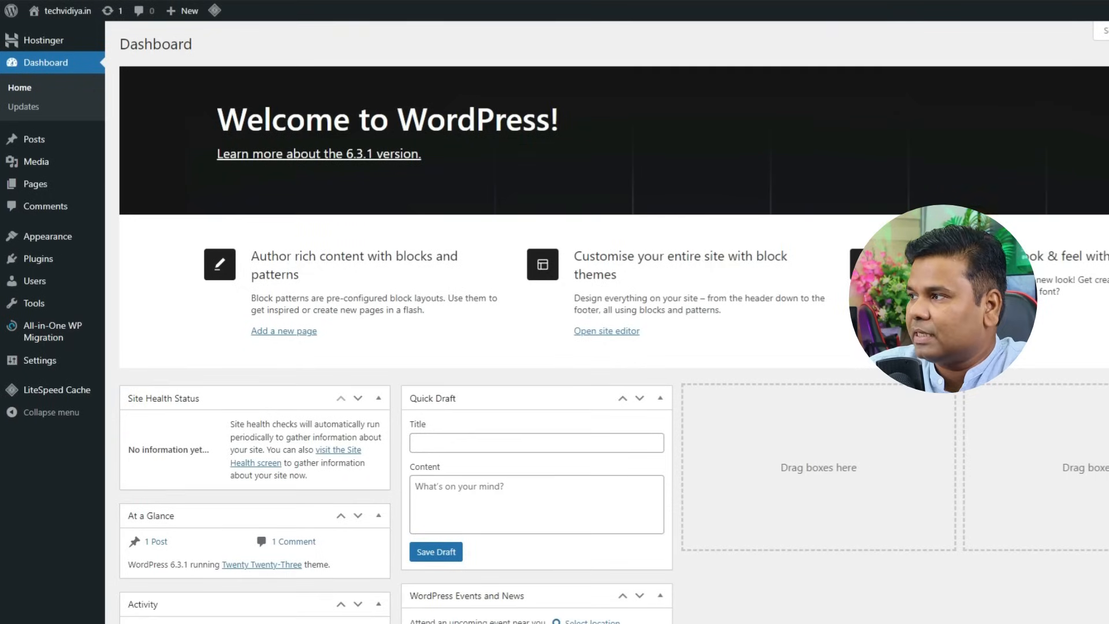
click(1108, 81)
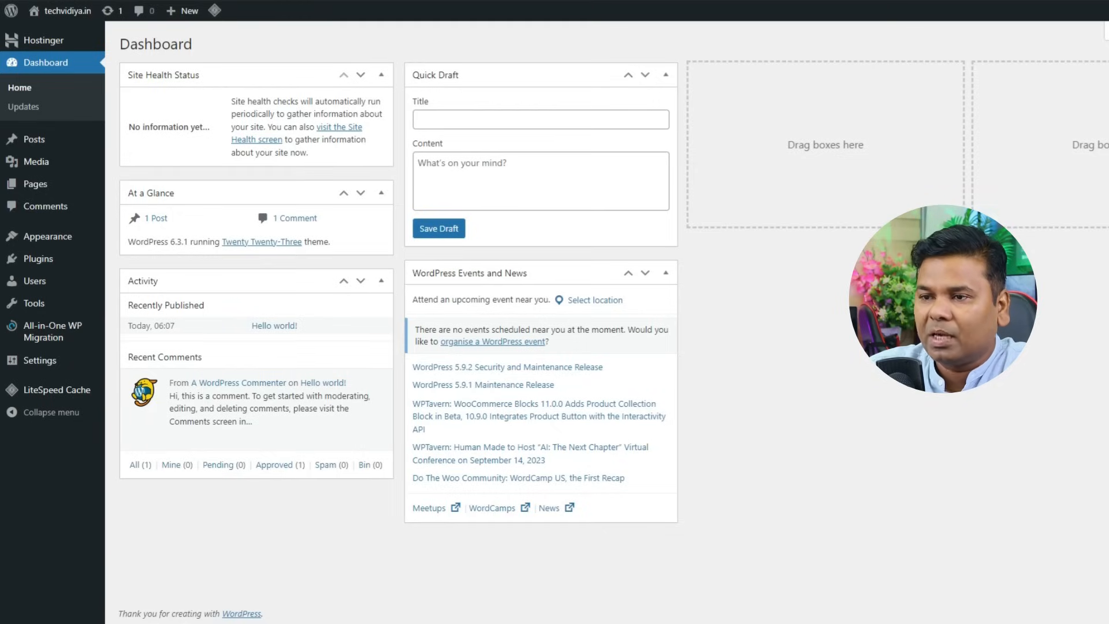
- Install the WooCommerce plugin from the popular plugins listing and activate it on the site
mouse_move(40, 262)
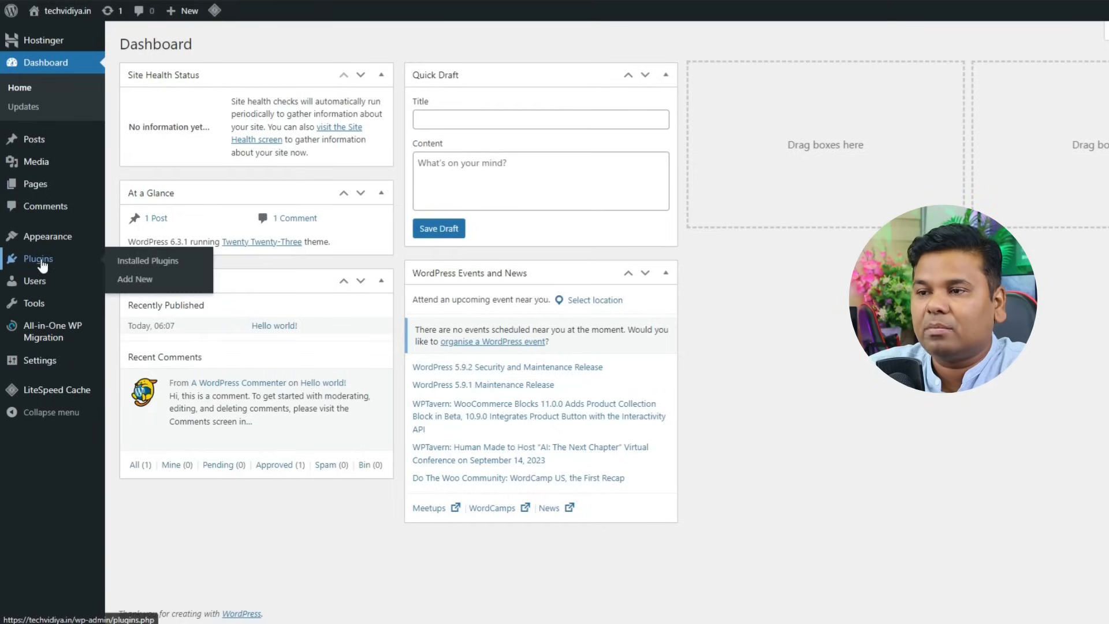
click(135, 280)
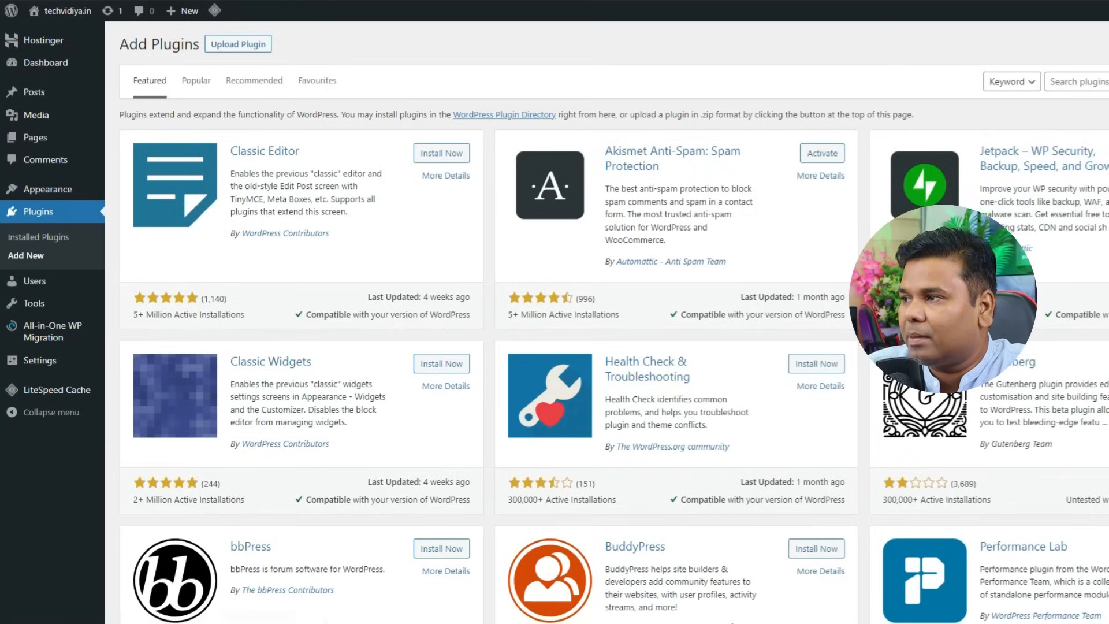
click(191, 82)
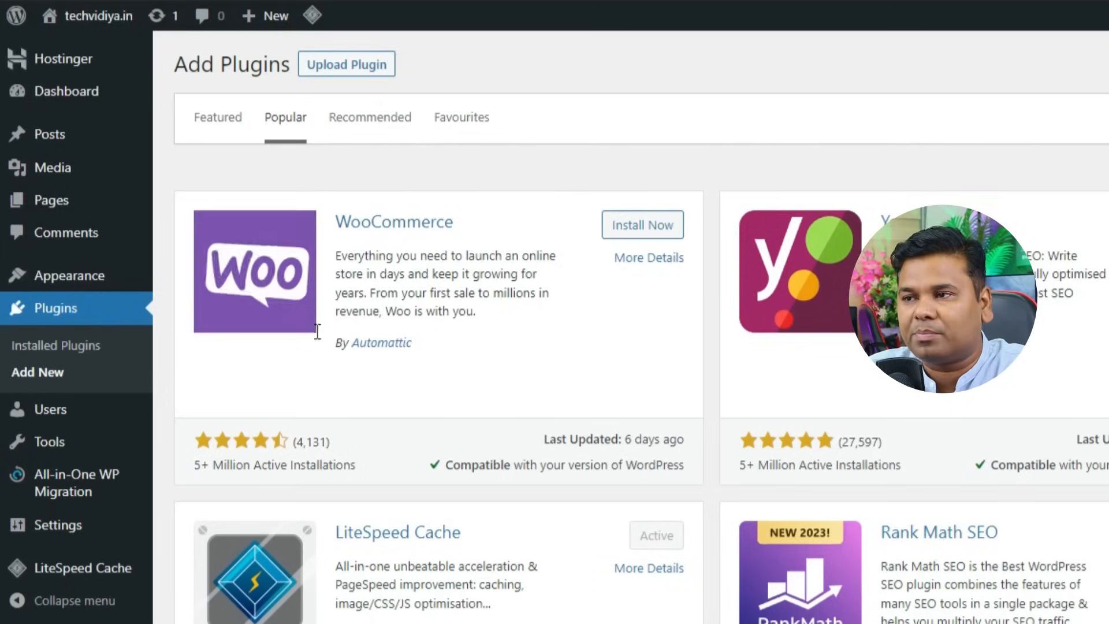
click(658, 232)
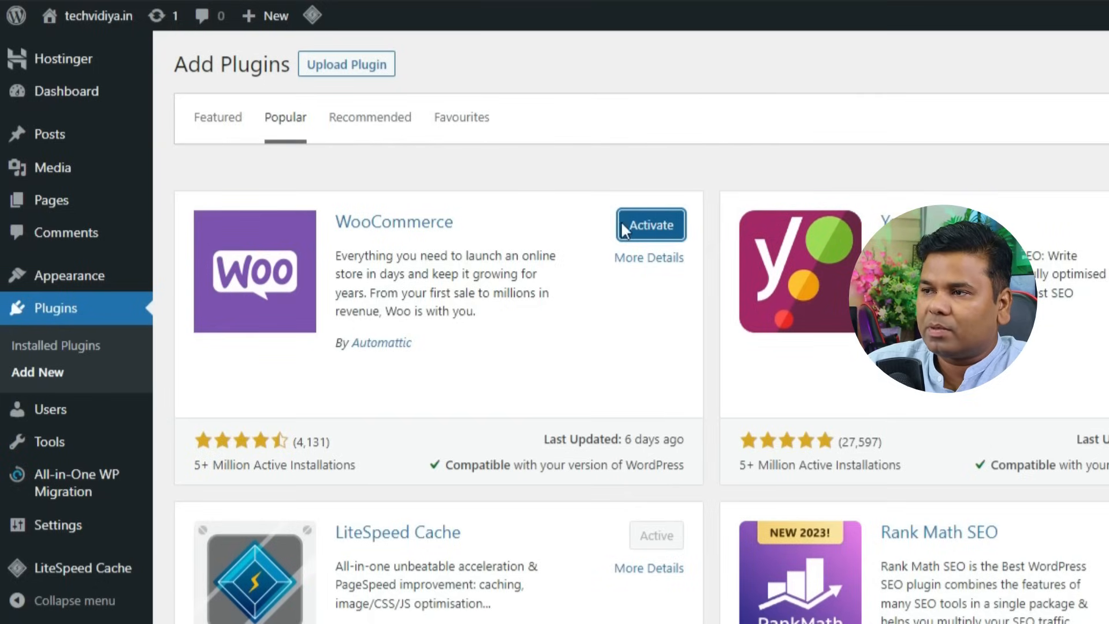
click(646, 231)
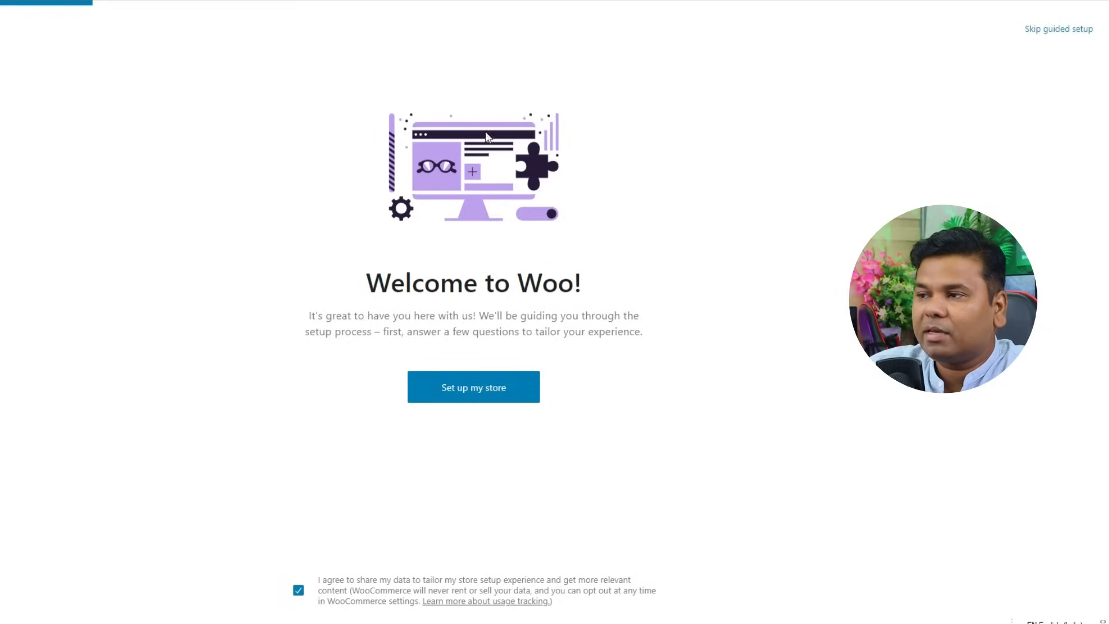
- Start the guided store setup as a just-starting business, choosing Education and learning as industry and India — Uttar Pradesh as location
click(487, 393)
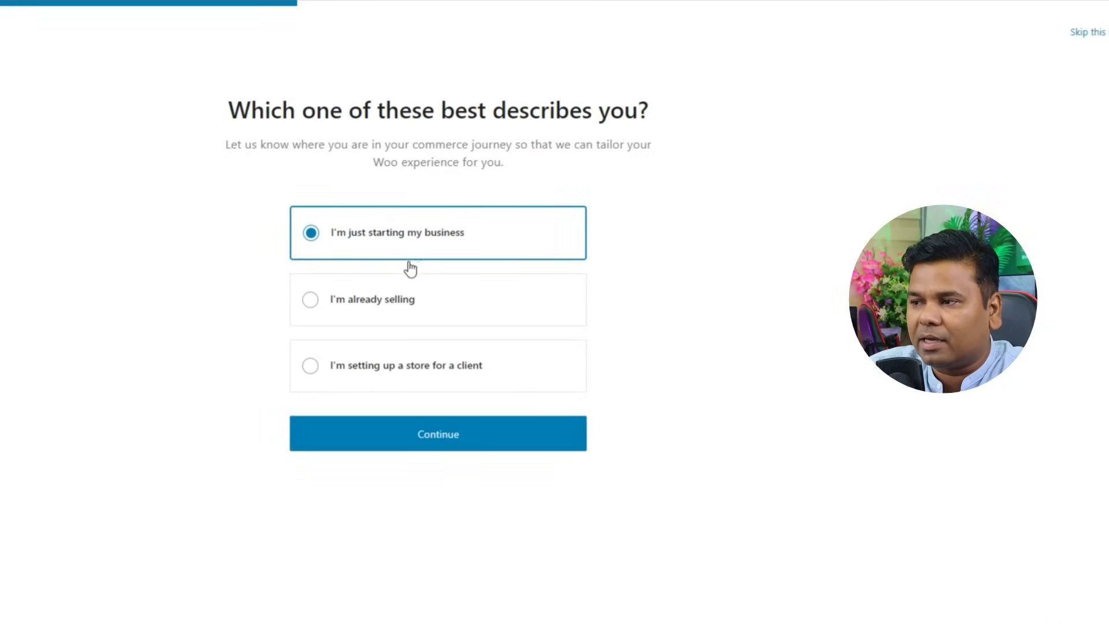
click(433, 445)
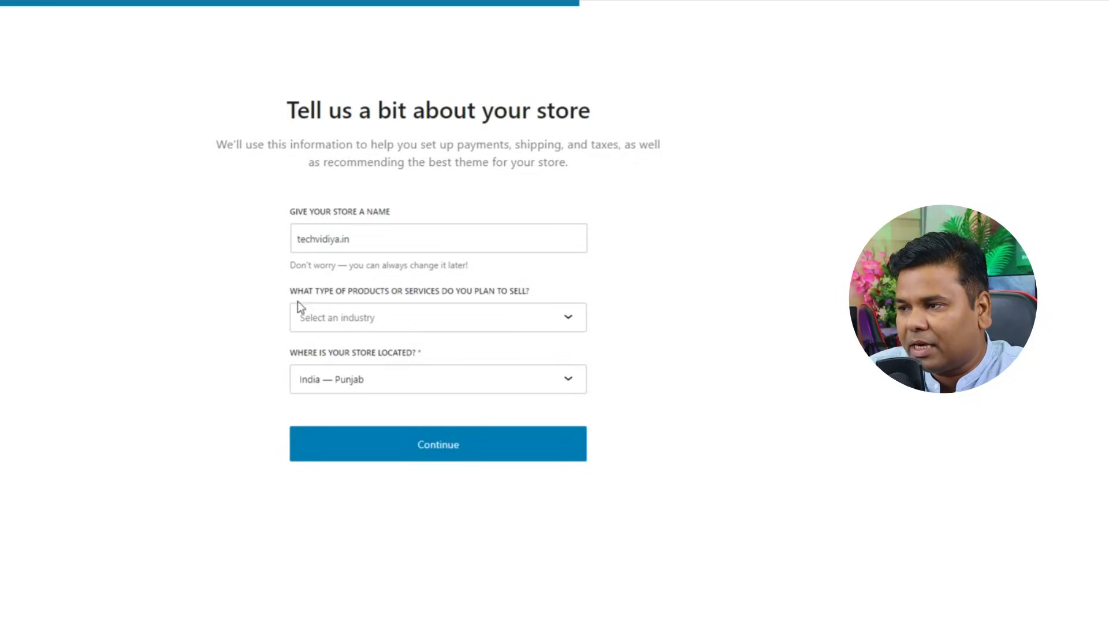
click(498, 318)
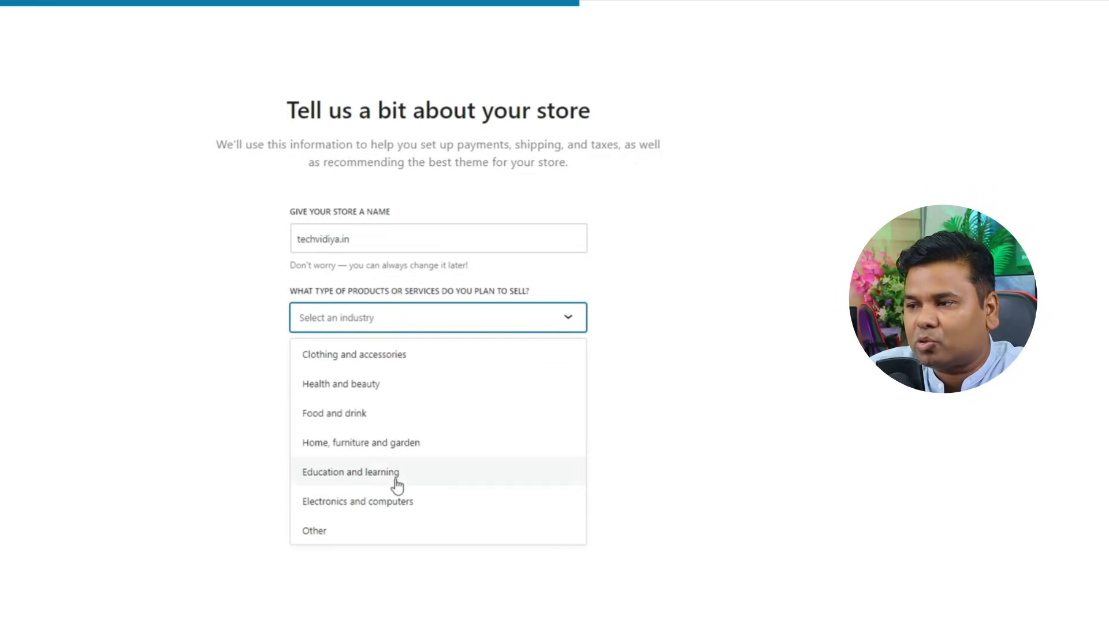
click(351, 481)
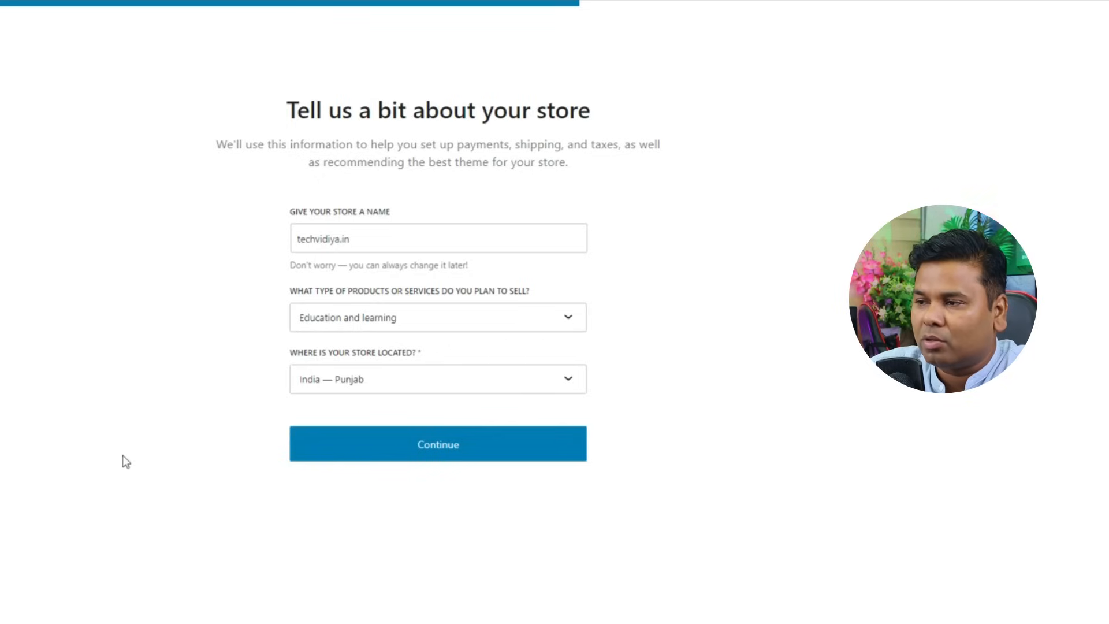
click(379, 382)
mouse_move(580, 420)
mouse_down()
mouse_move(584, 485)
mouse_move(585, 431)
mouse_move(587, 466)
mouse_move(580, 441)
mouse_up()
double_click(420, 388)
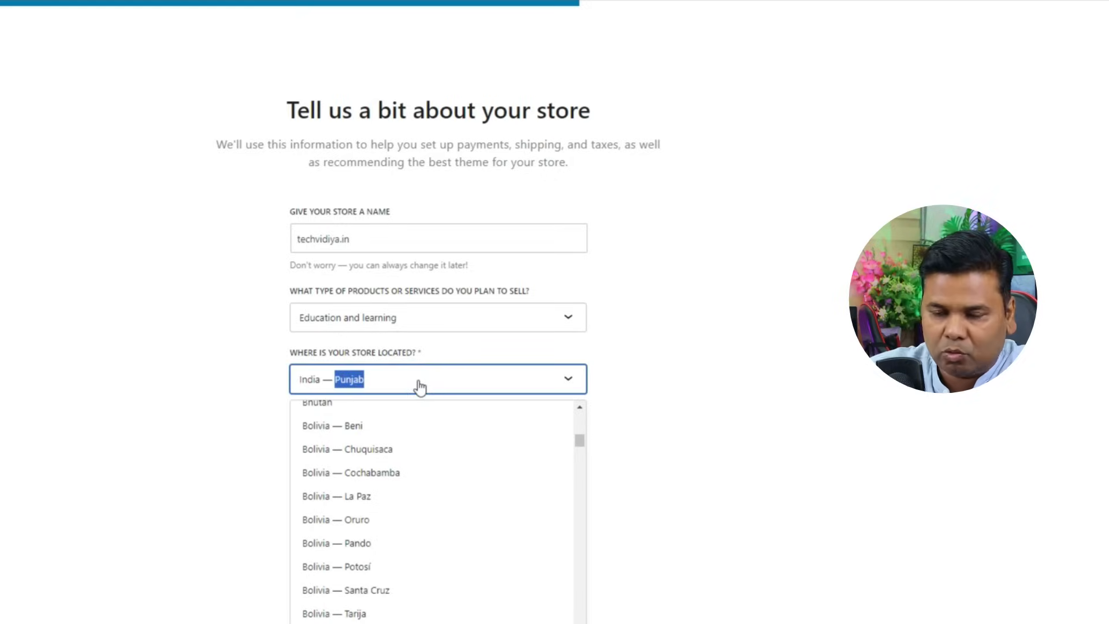
text(u)
click(416, 445)
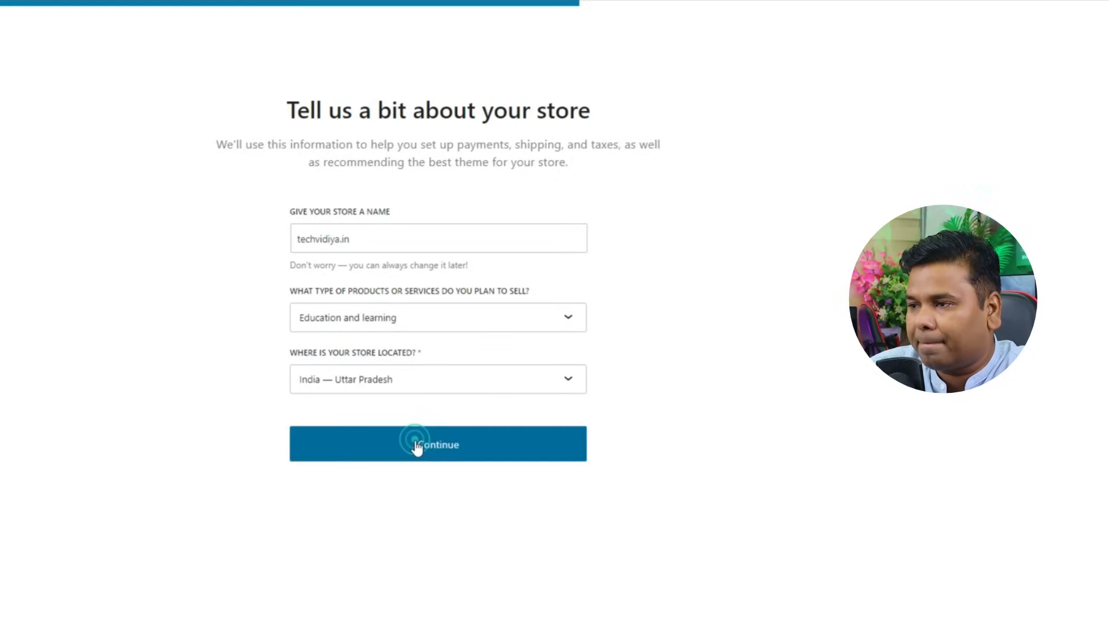
- Submit the store details and complete the guided setup with the Jetpack security feature deselected
click(457, 457)
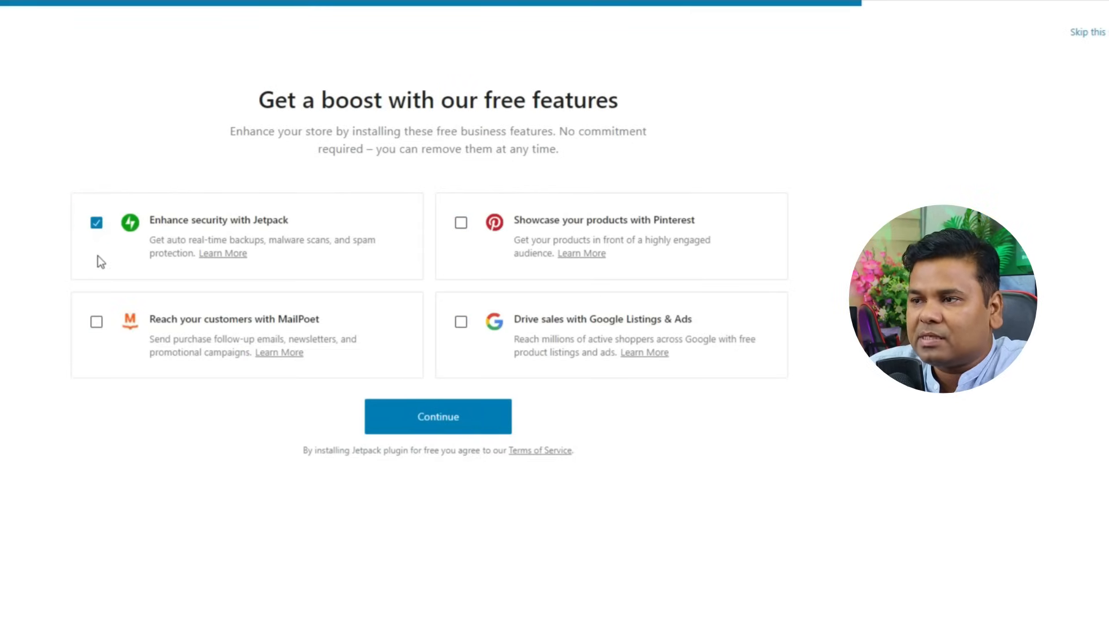
click(97, 225)
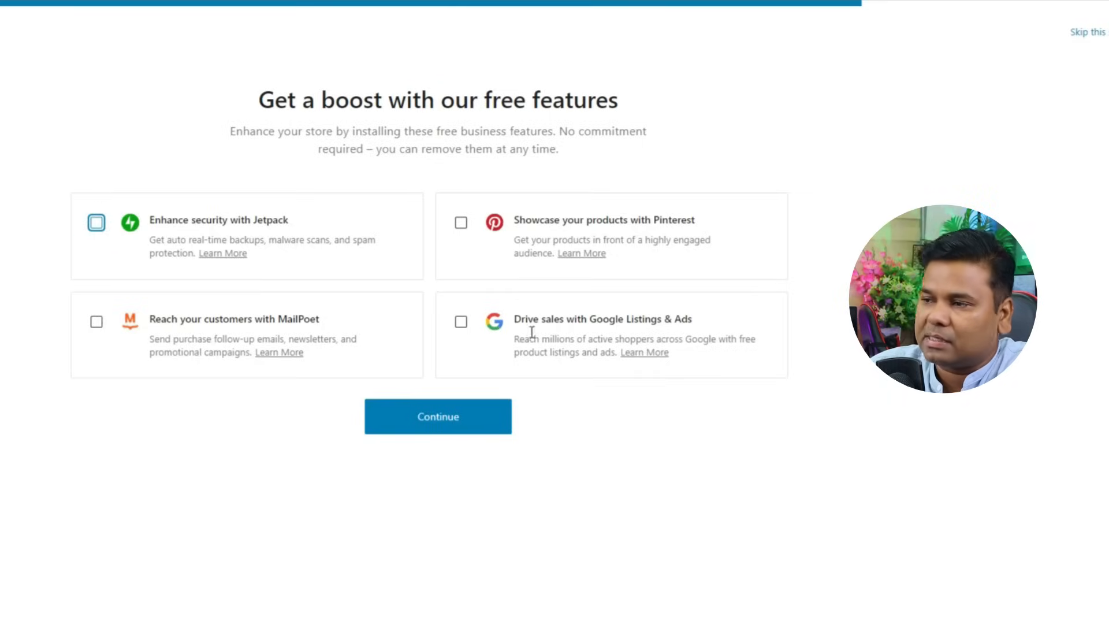
click(456, 420)
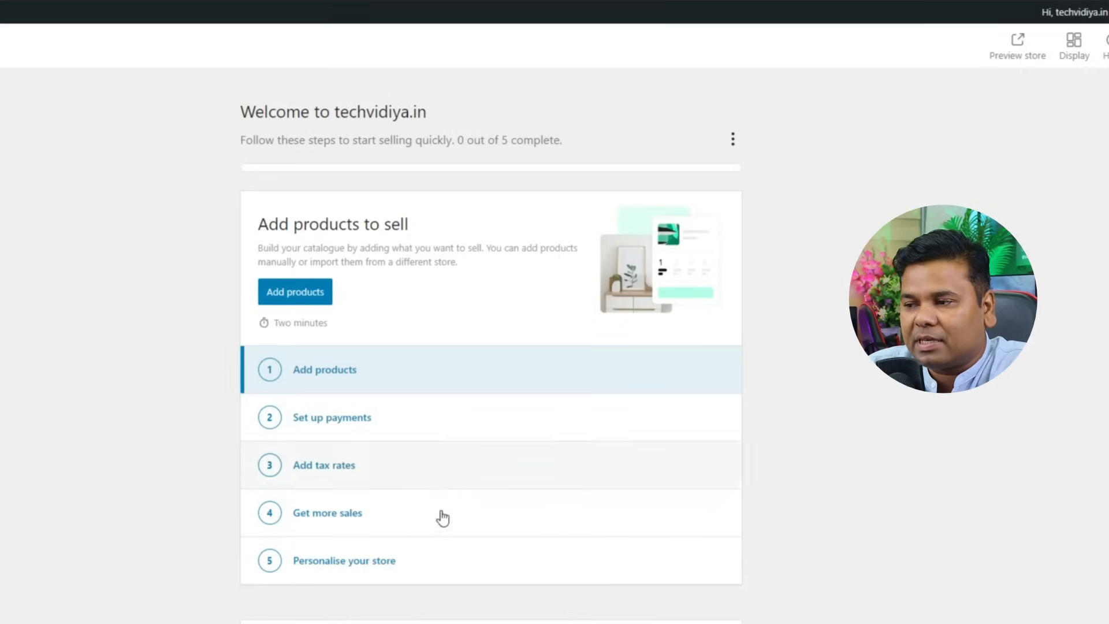
- Start adding a digital product to the store and dismiss the guided tour of the product editor
click(356, 384)
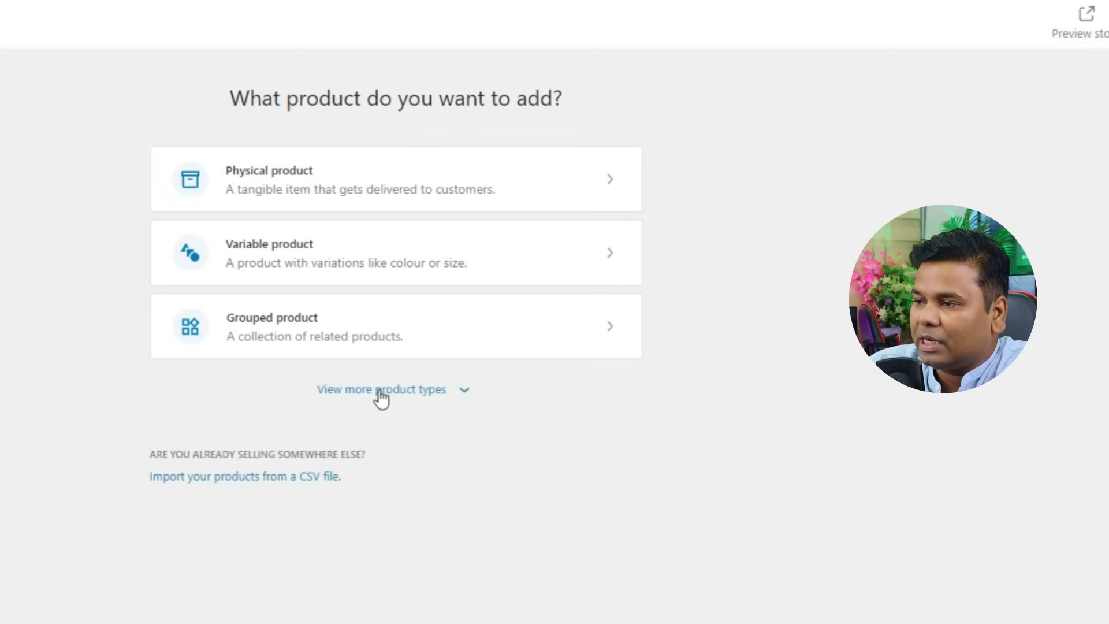
click(420, 390)
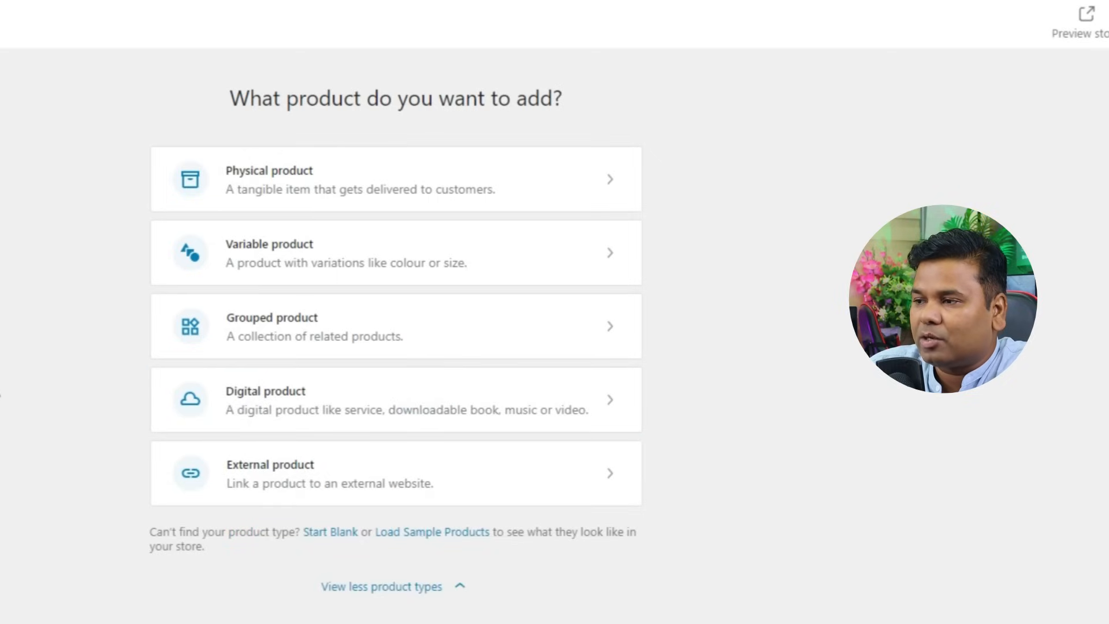
click(409, 406)
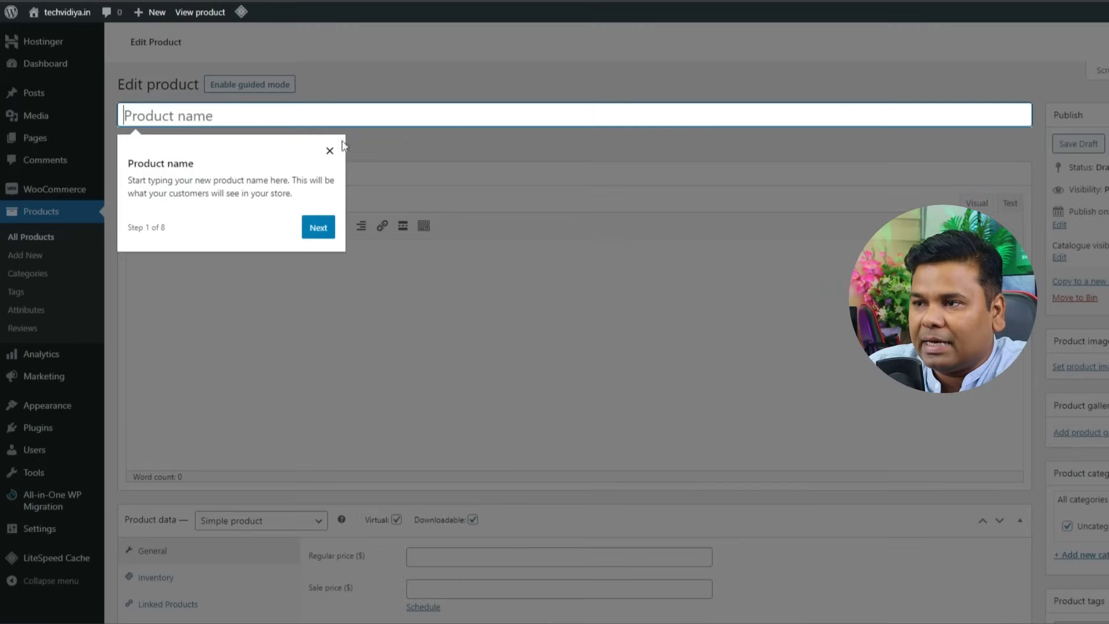
click(330, 152)
click(232, 114)
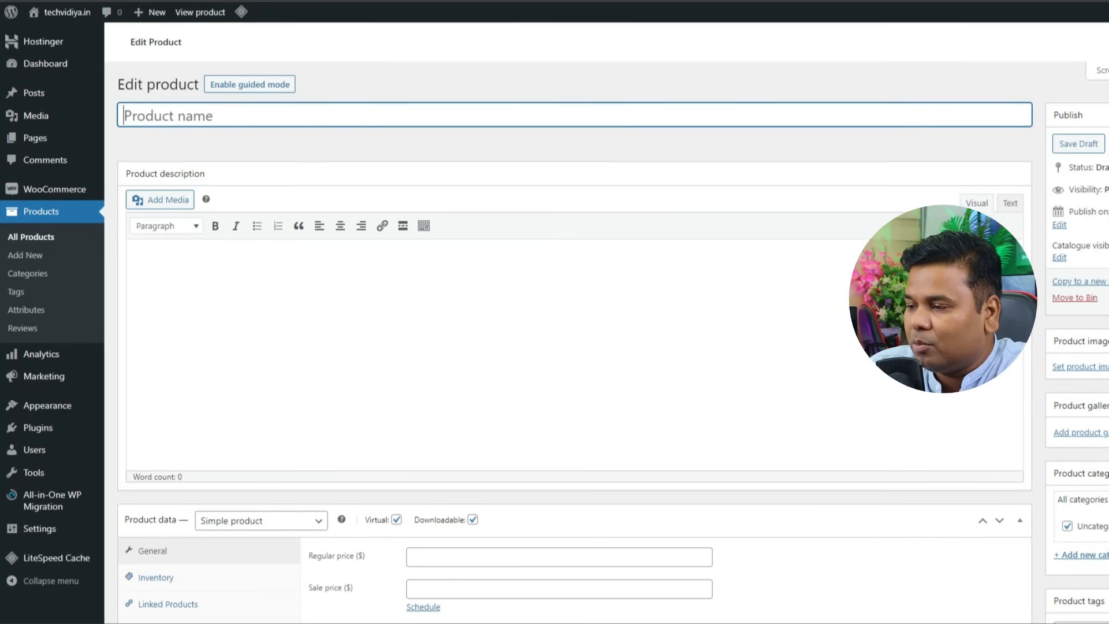
- Switch to the PC Skill magazine PDF, look through its cover and first pages, and return to the product editor
mouse_move(914, 622)
click(914, 581)
scroll(966, 393, up, 20)
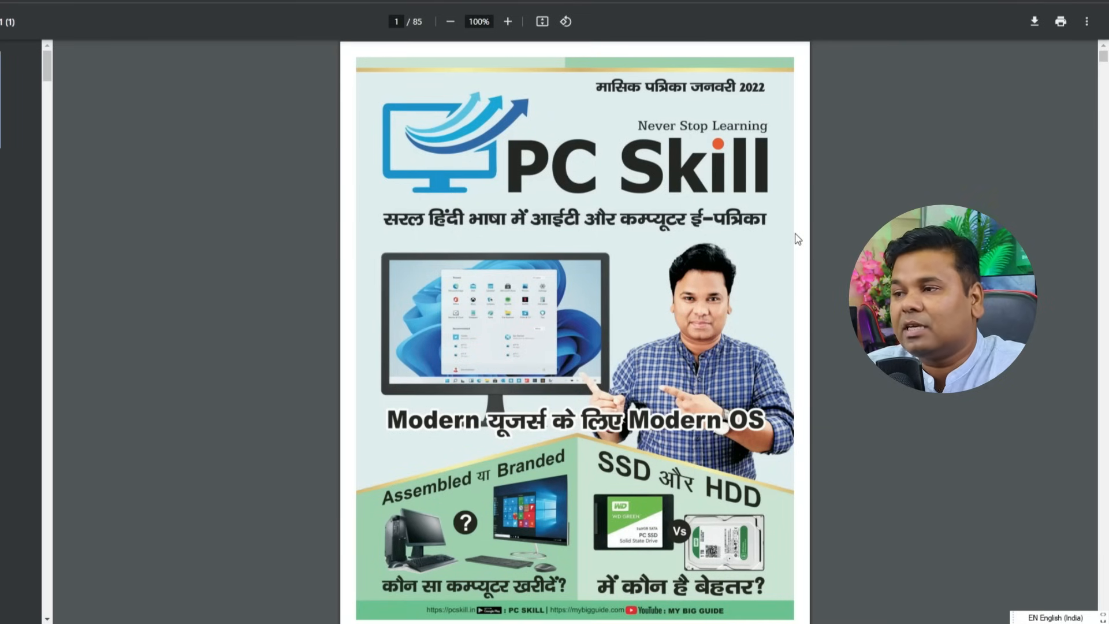
scroll(528, 270, down, 20)
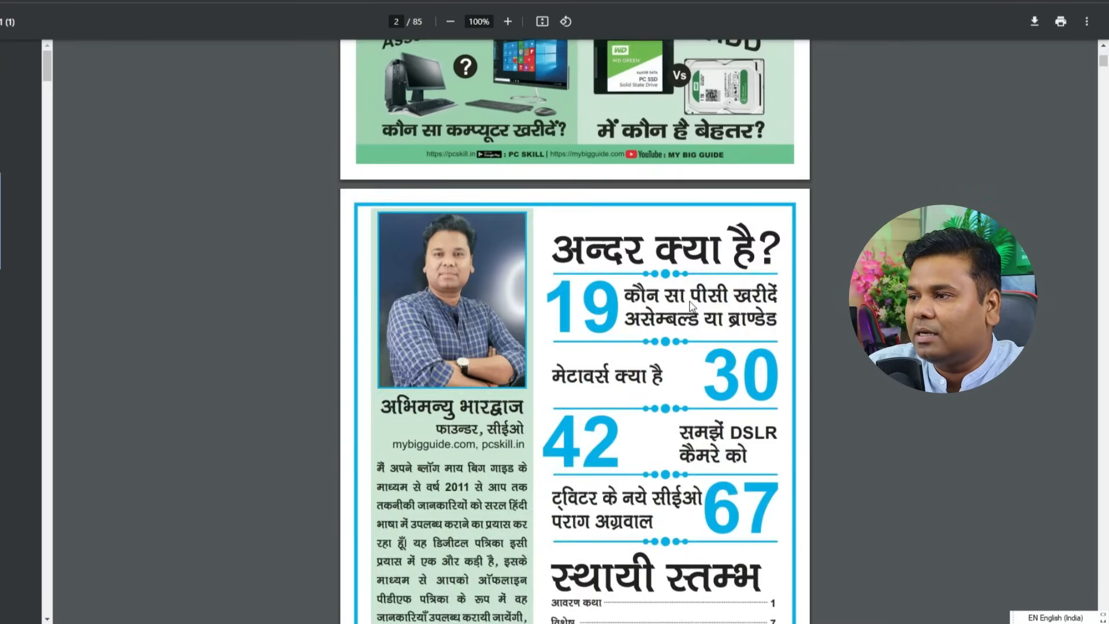
scroll(726, 334, down, 20)
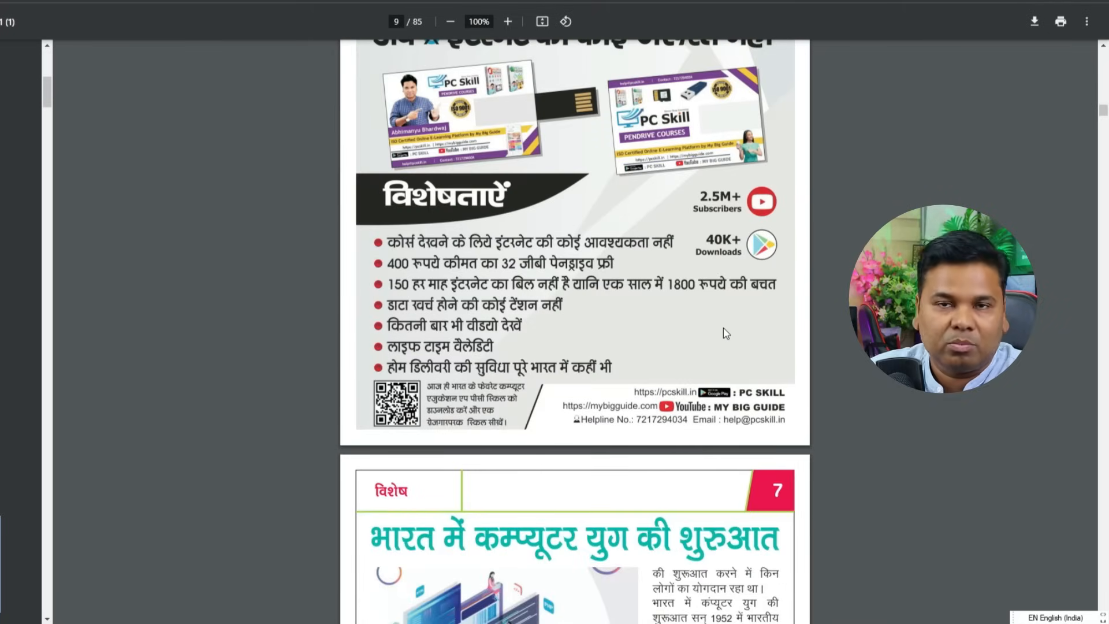
scroll(726, 333, down, 5)
scroll(738, 335, down, 20)
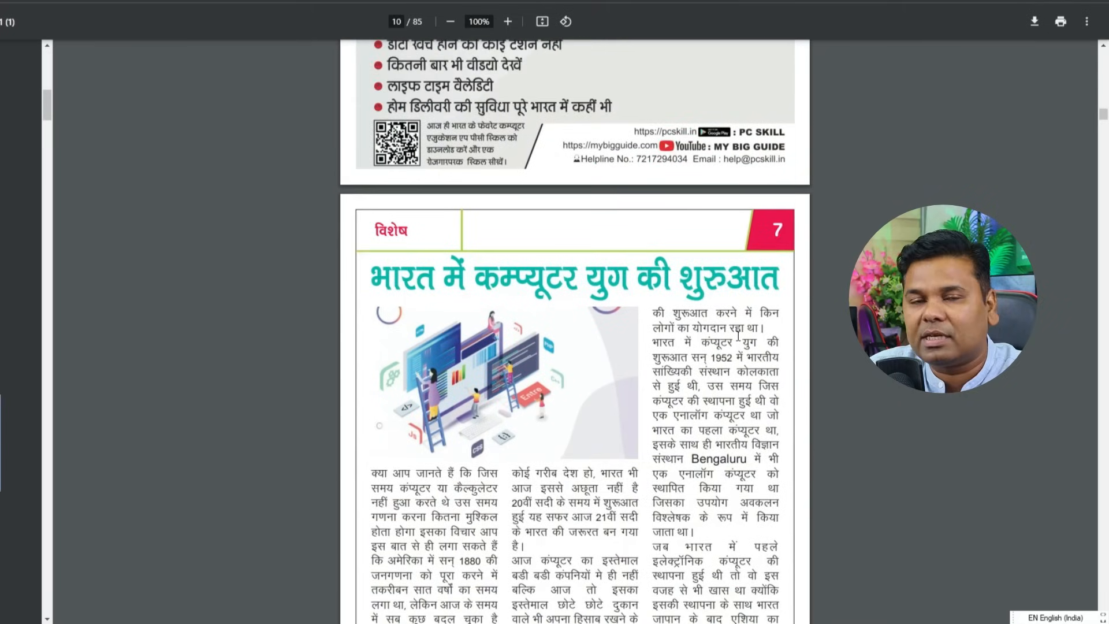
scroll(737, 352, down, 20)
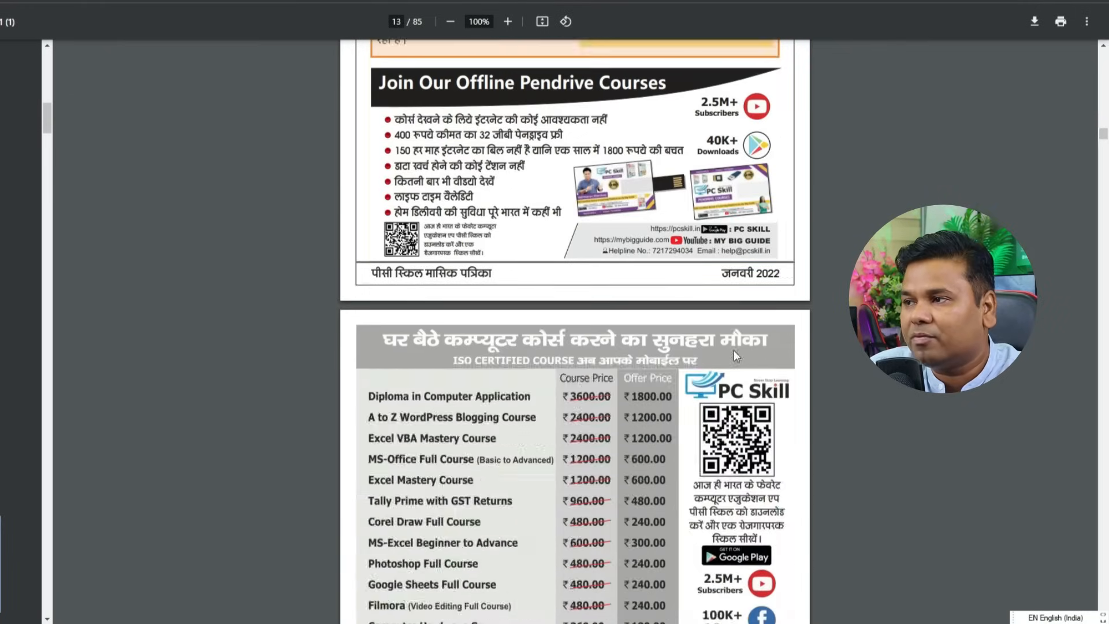
scroll(734, 355, up, 7)
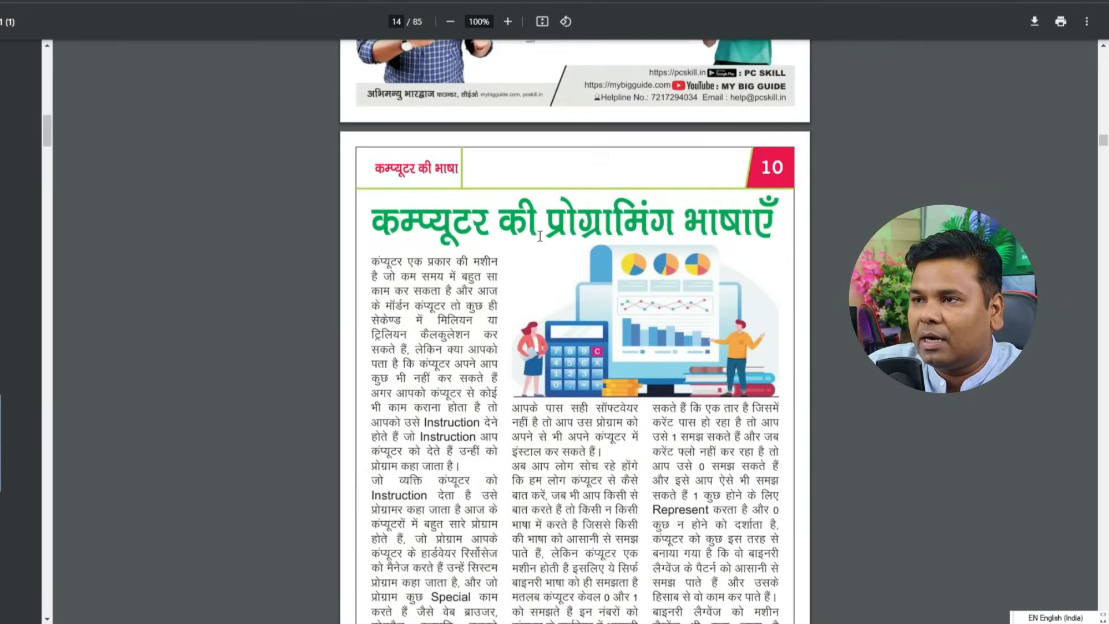
scroll(487, 352, up, 20)
scroll(486, 352, up, 20)
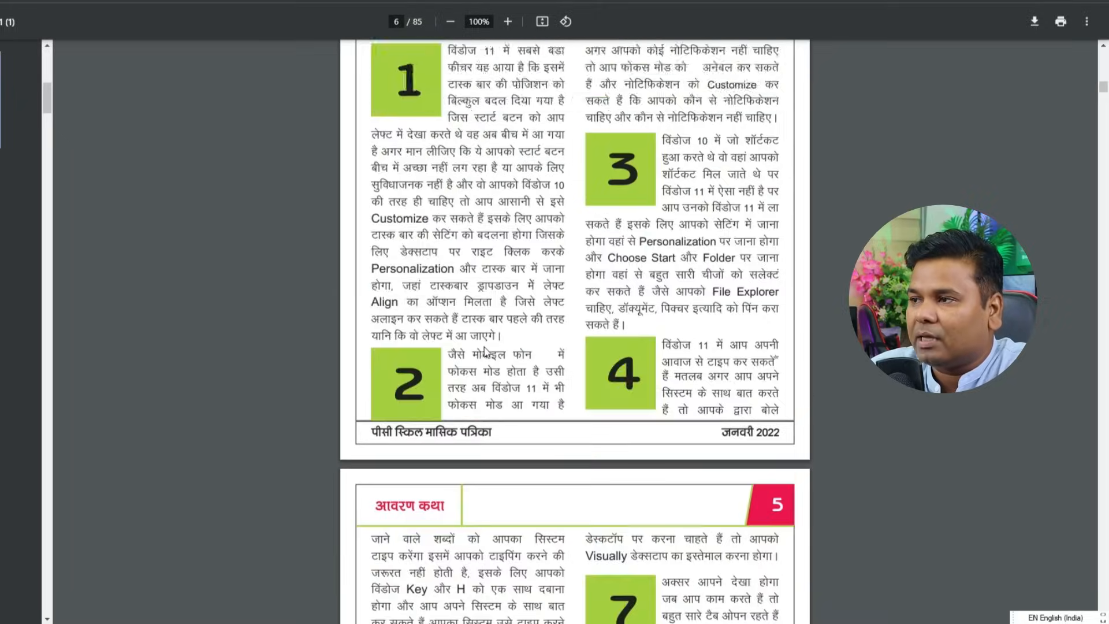
scroll(487, 352, up, 10)
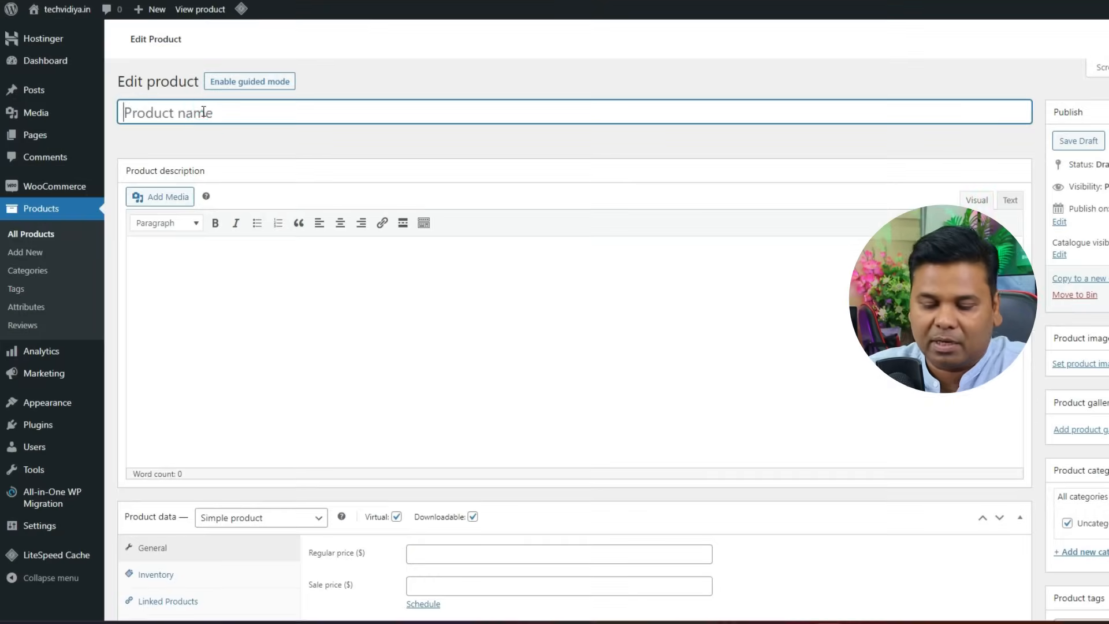
- Name the product PC Skill Computer Ebook and paste the prepared ebook text as its product description
text(PC Skill Computer Ebook)
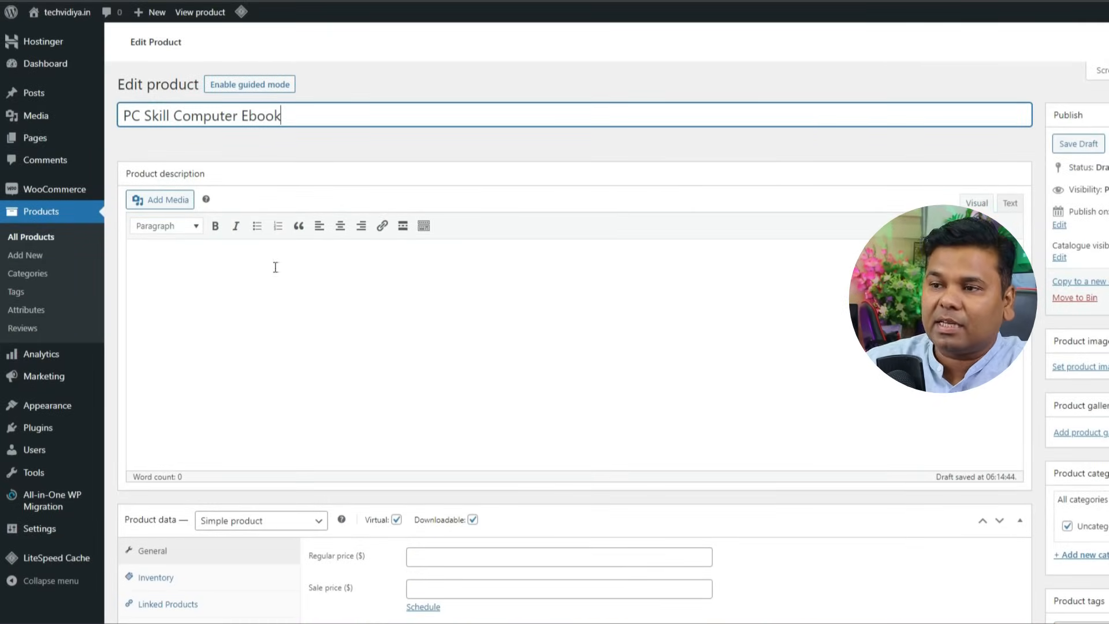
click(165, 267)
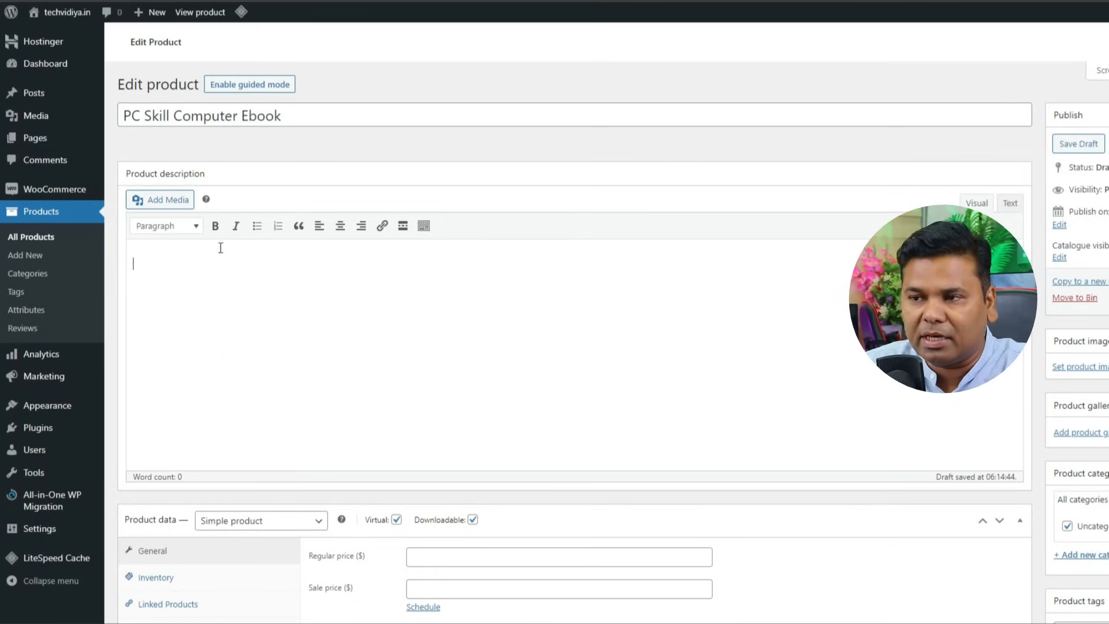
key(ctrl+v)
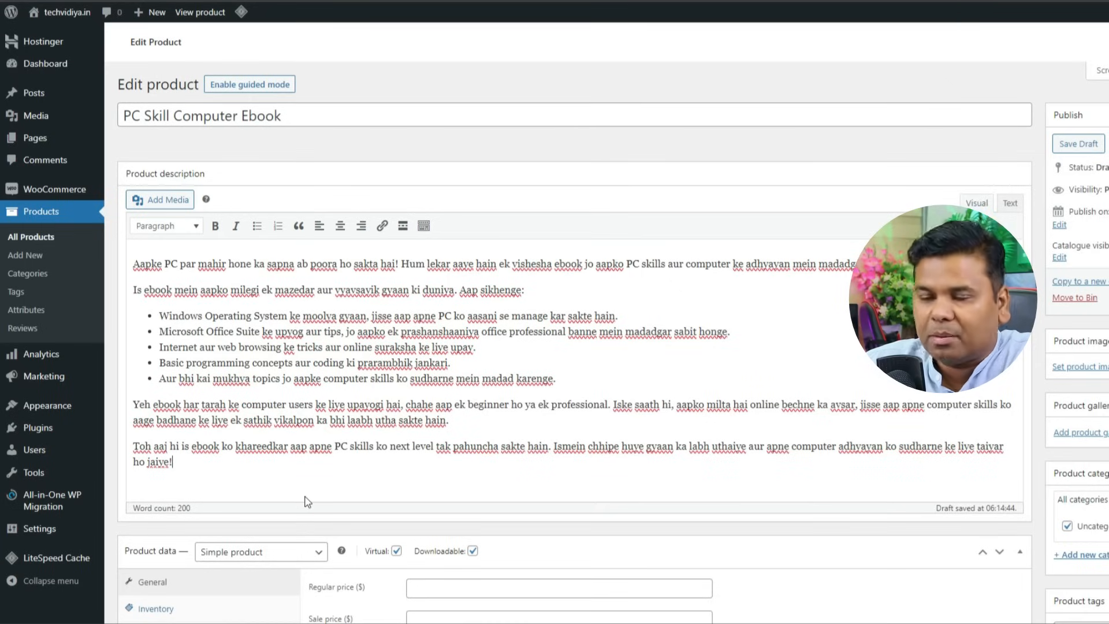
- Set the product's regular price to 199 and its sale price to 169
scroll(313, 486, down, 4)
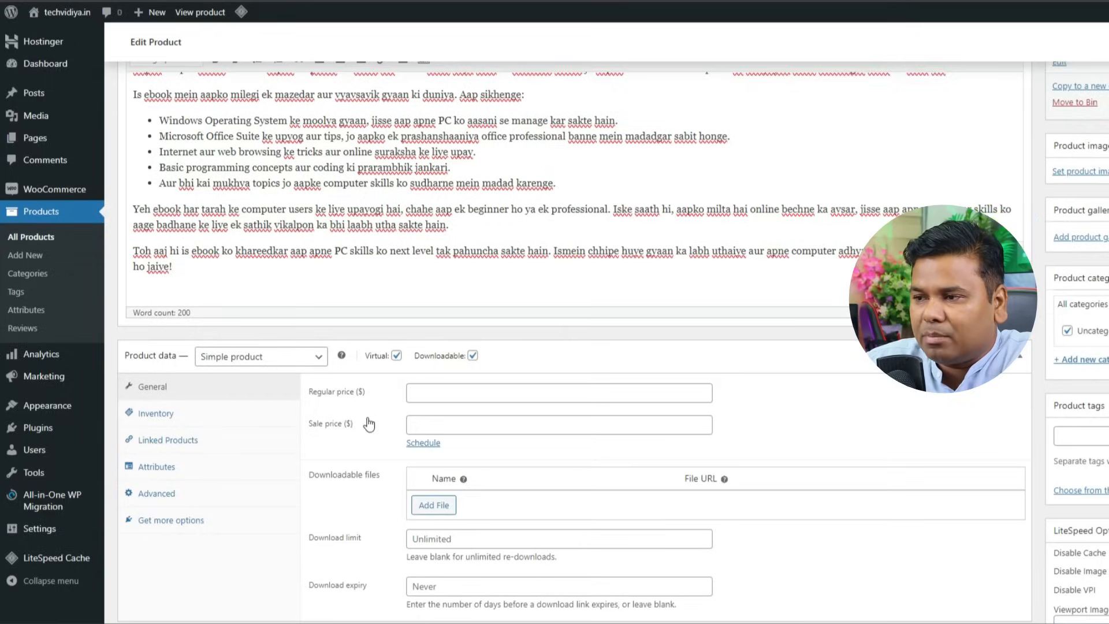
scroll(372, 422, down, 1)
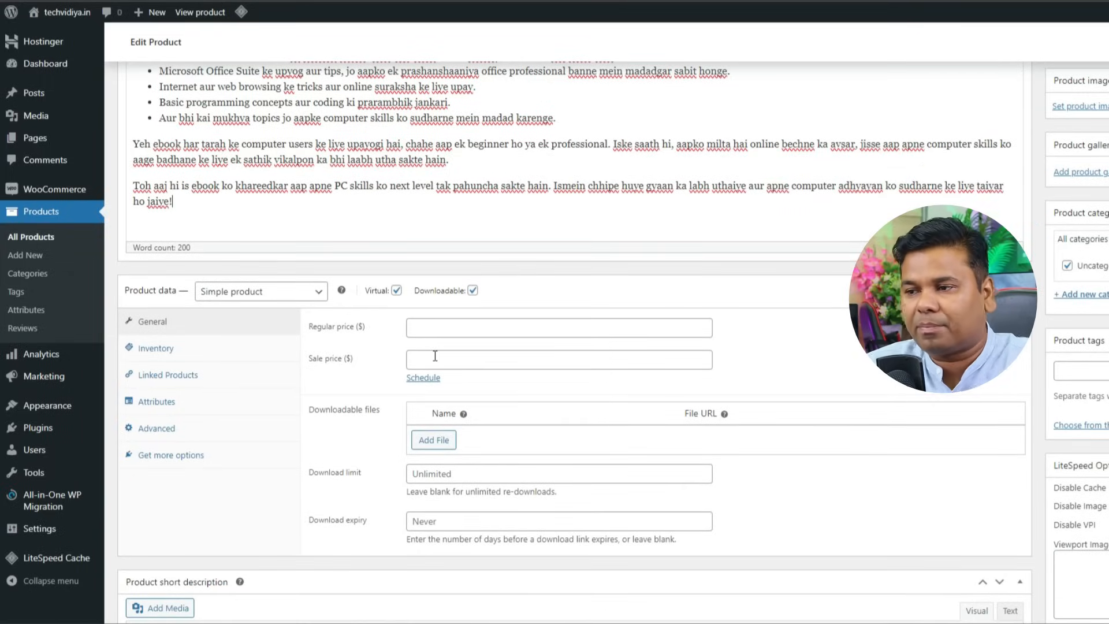
click(432, 326)
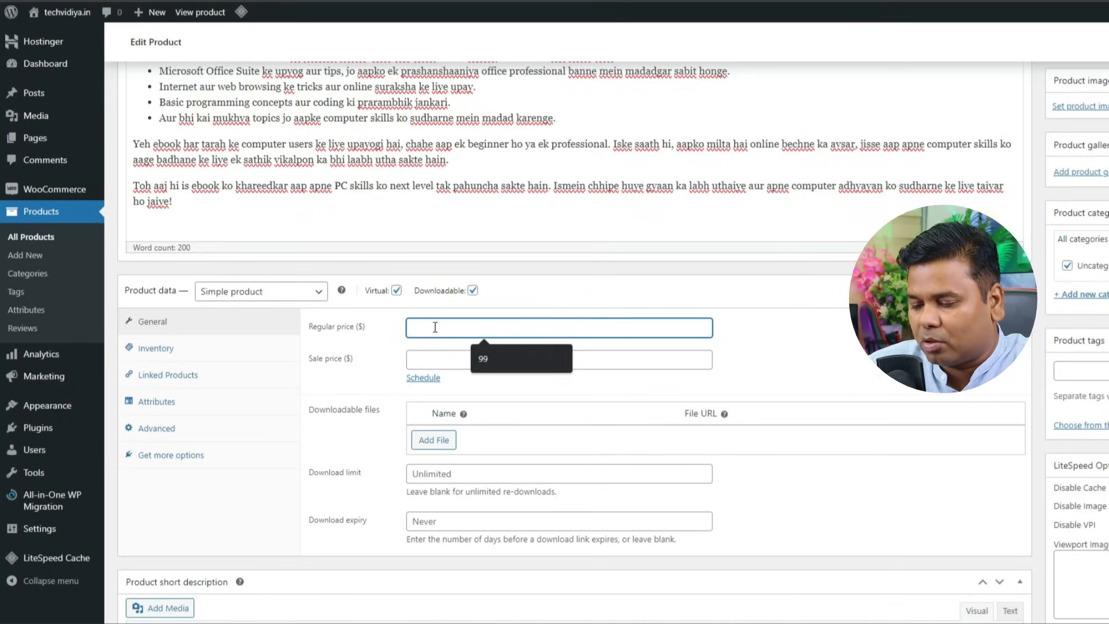
text(199)
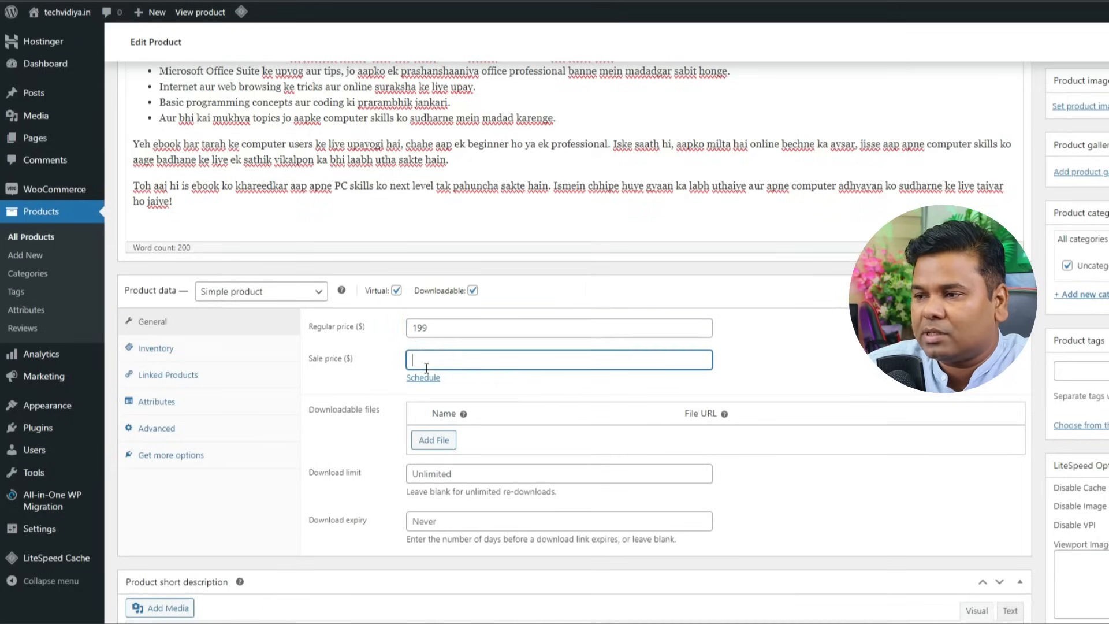
click(427, 360)
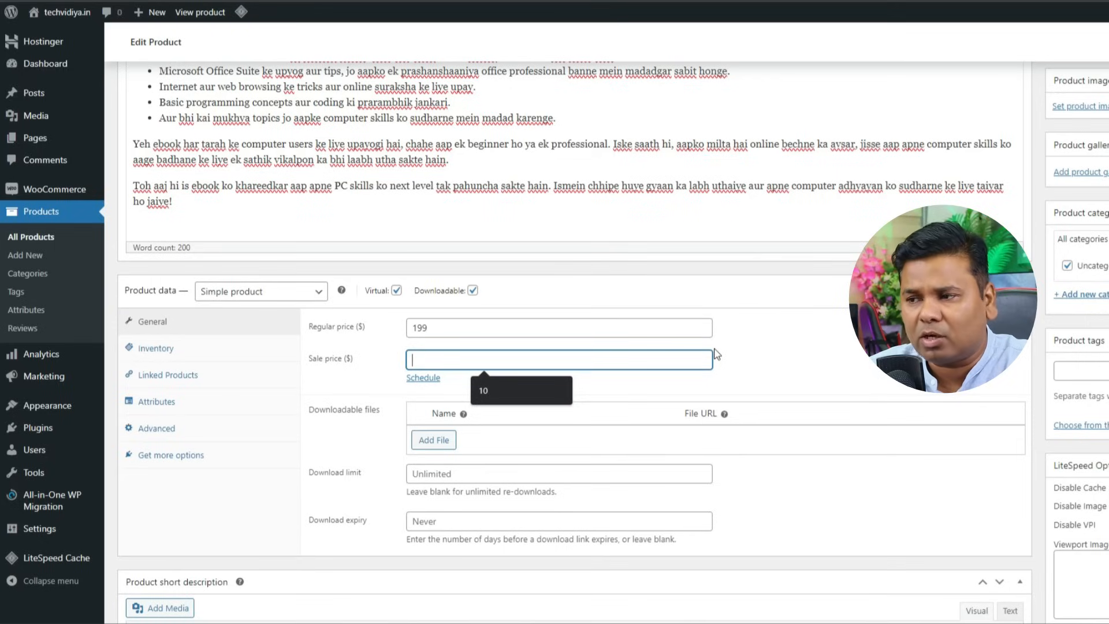
text(169)
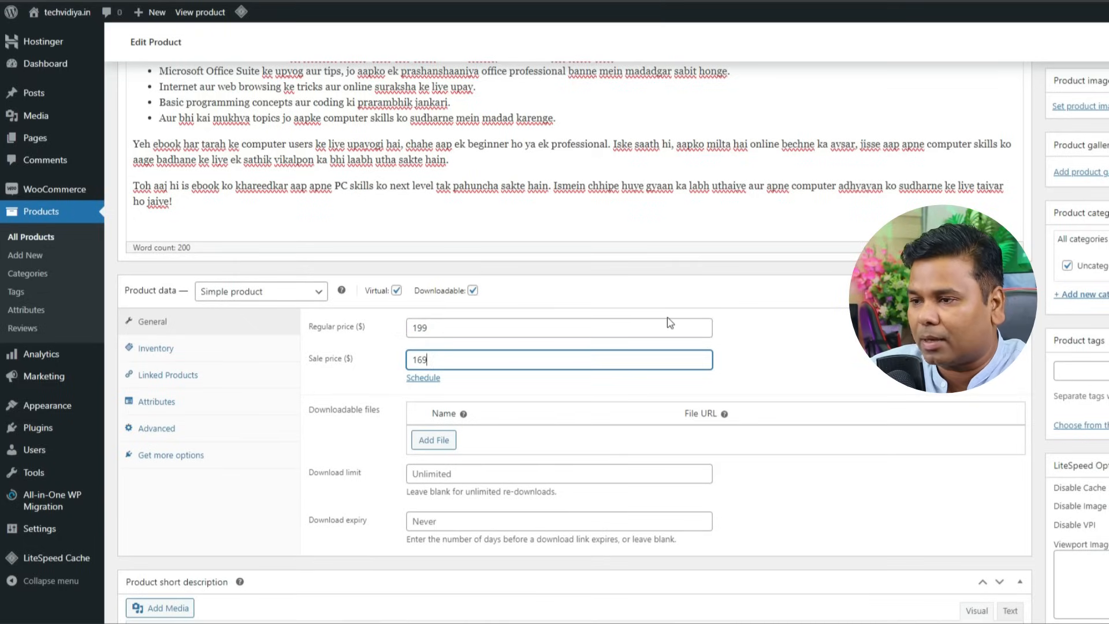
- Add a downloadable file entry to the product and name it PC Skill Ebook
scroll(670, 323, down, 2)
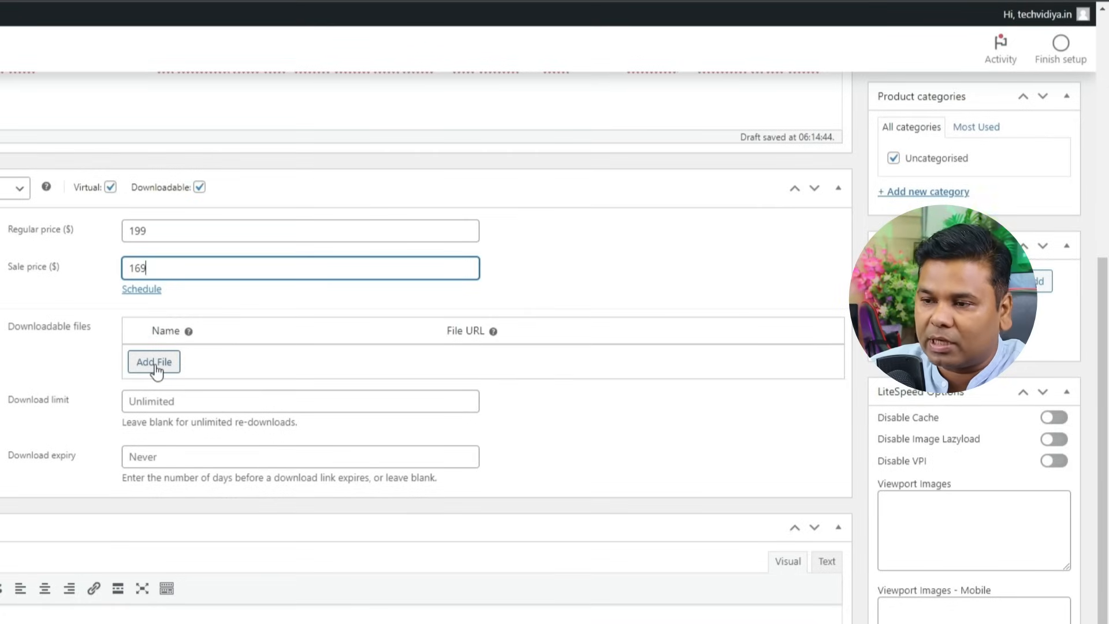
click(155, 363)
click(247, 361)
text(PC Skill )
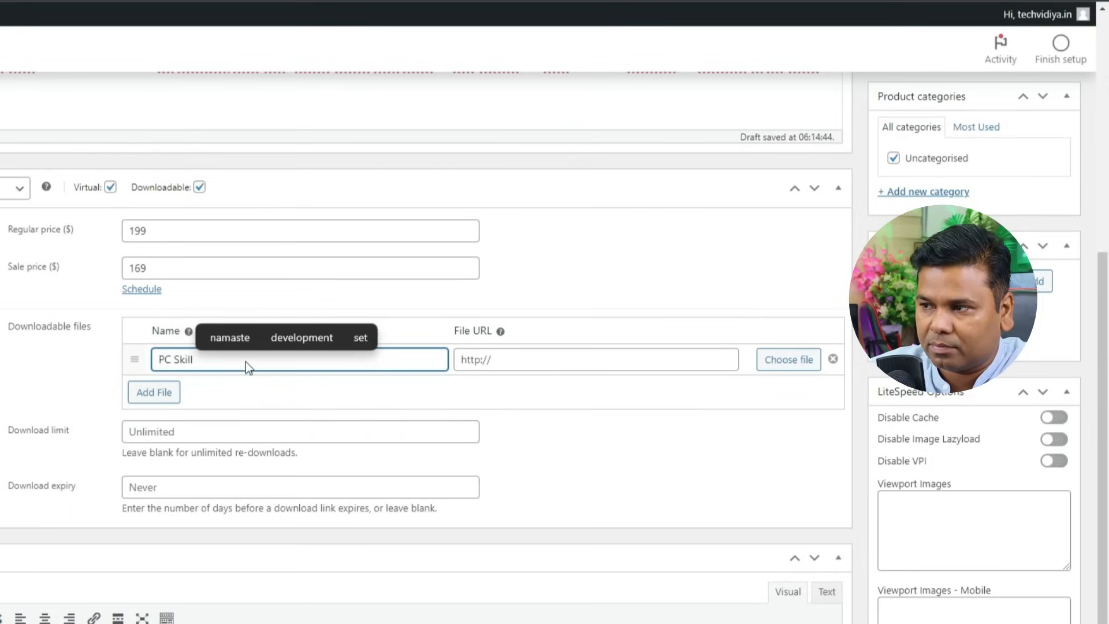
text(Ebook)
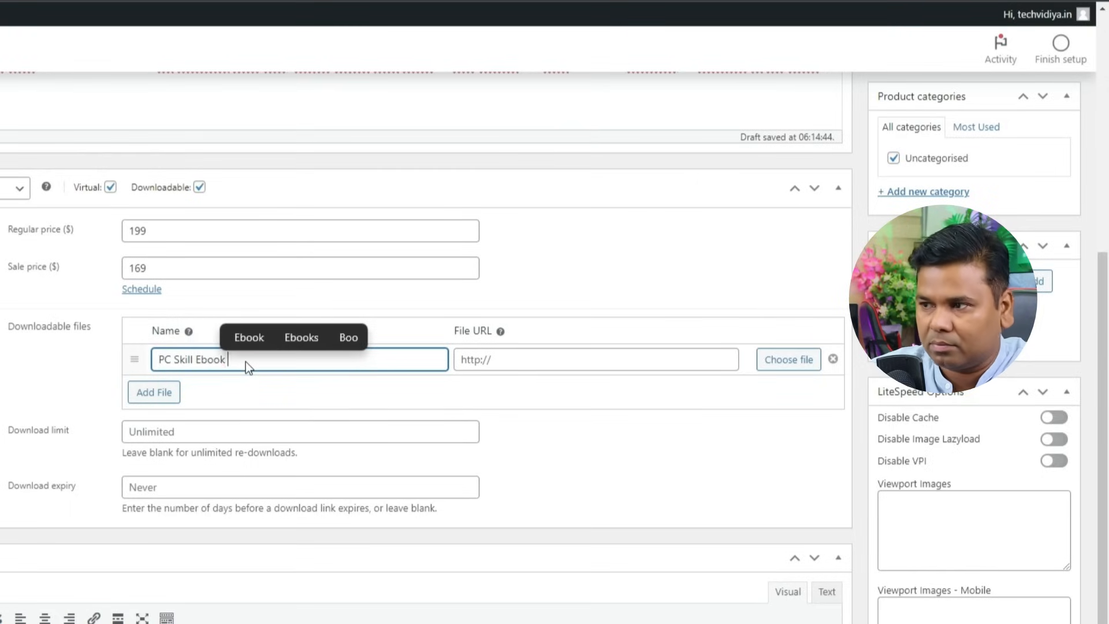
- Upload the Magzine Januaryr 2021 PDF and insert its URL as the PC Skill Ebook download file
click(784, 375)
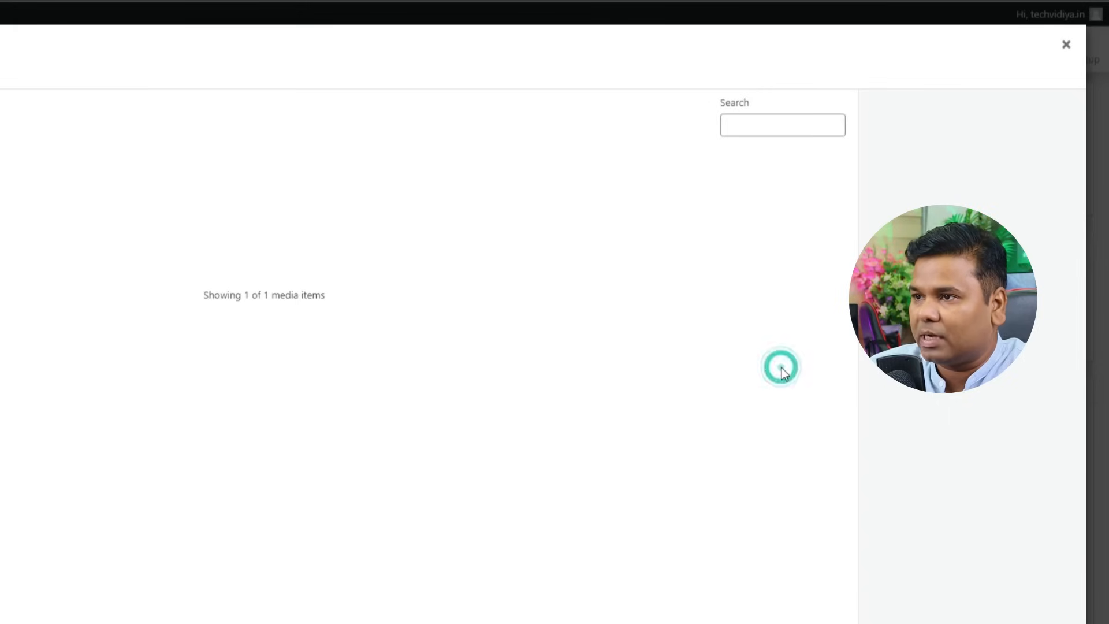
click(77, 77)
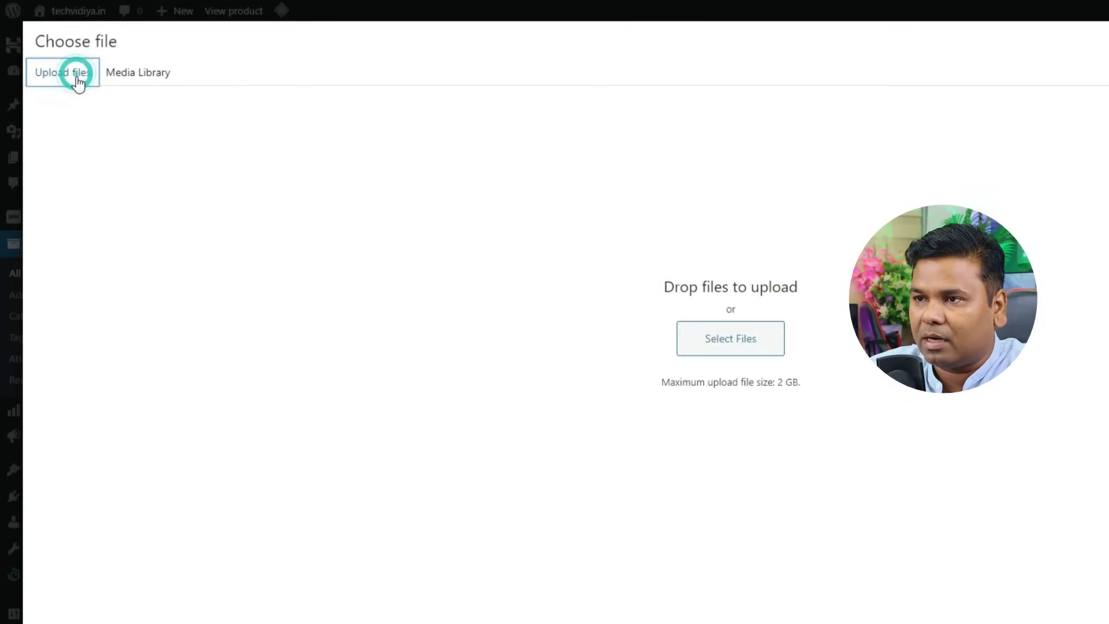
click(764, 347)
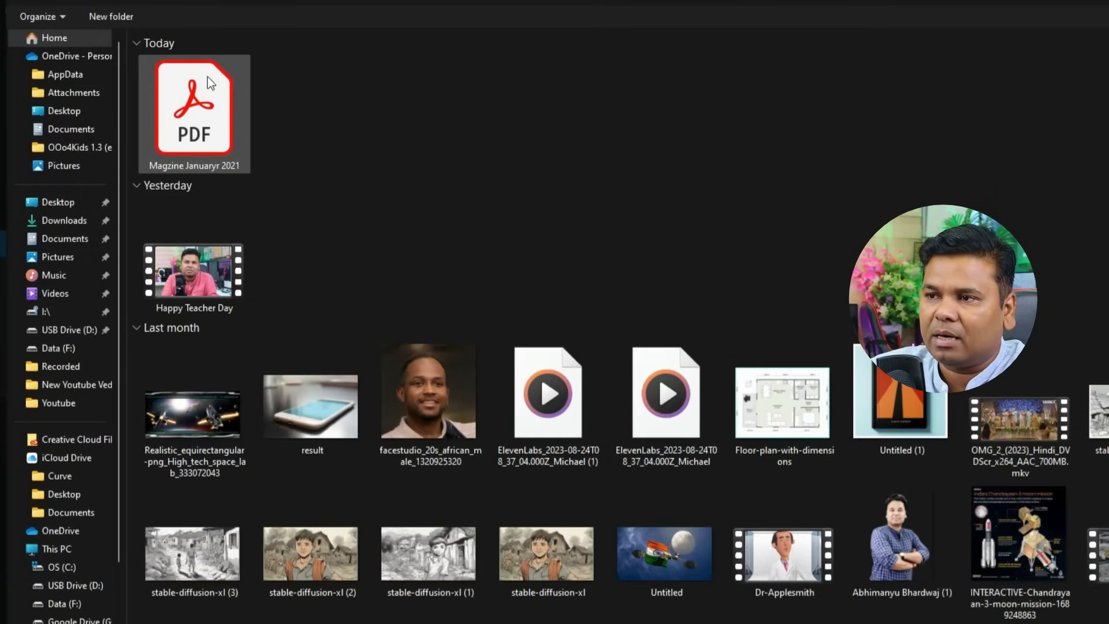
double_click(232, 117)
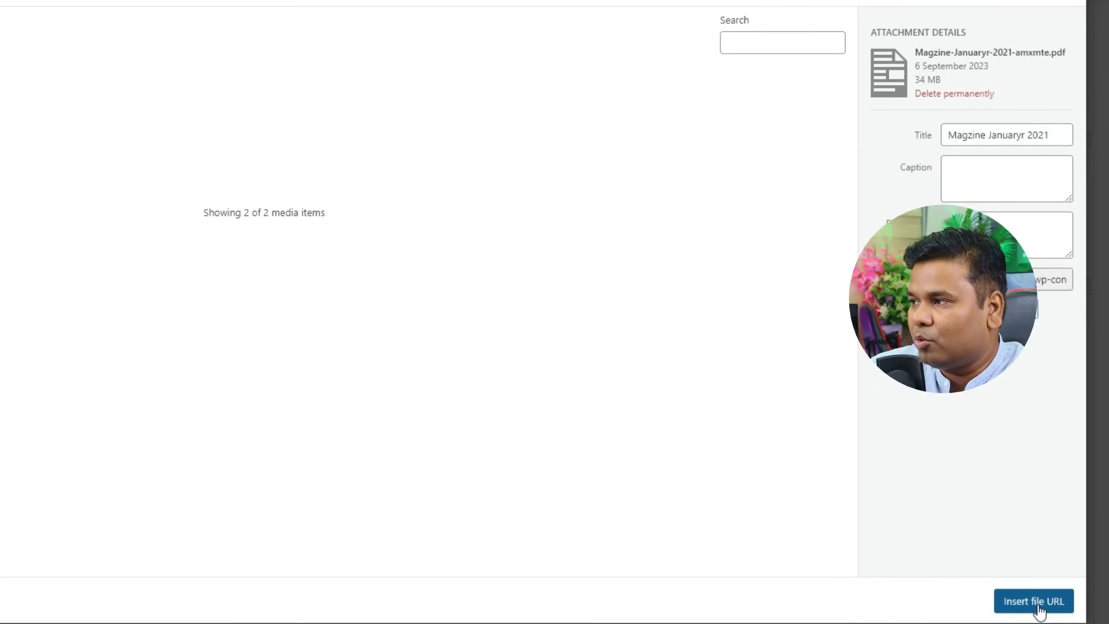
click(1033, 602)
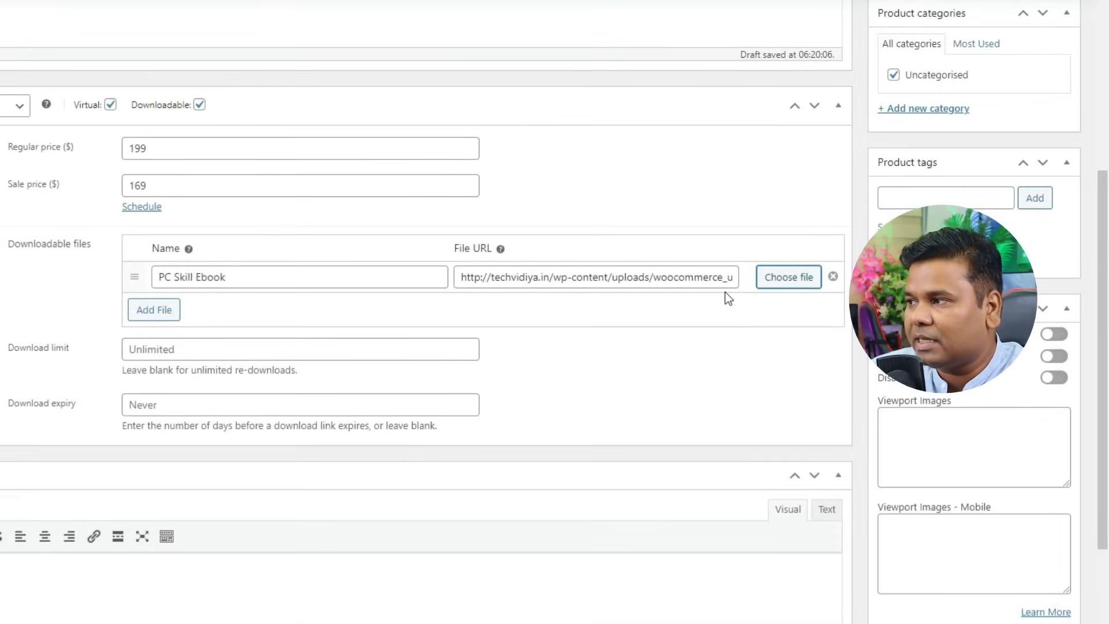
- Set the product's download expiry to 0
scroll(186, 296, down, 3)
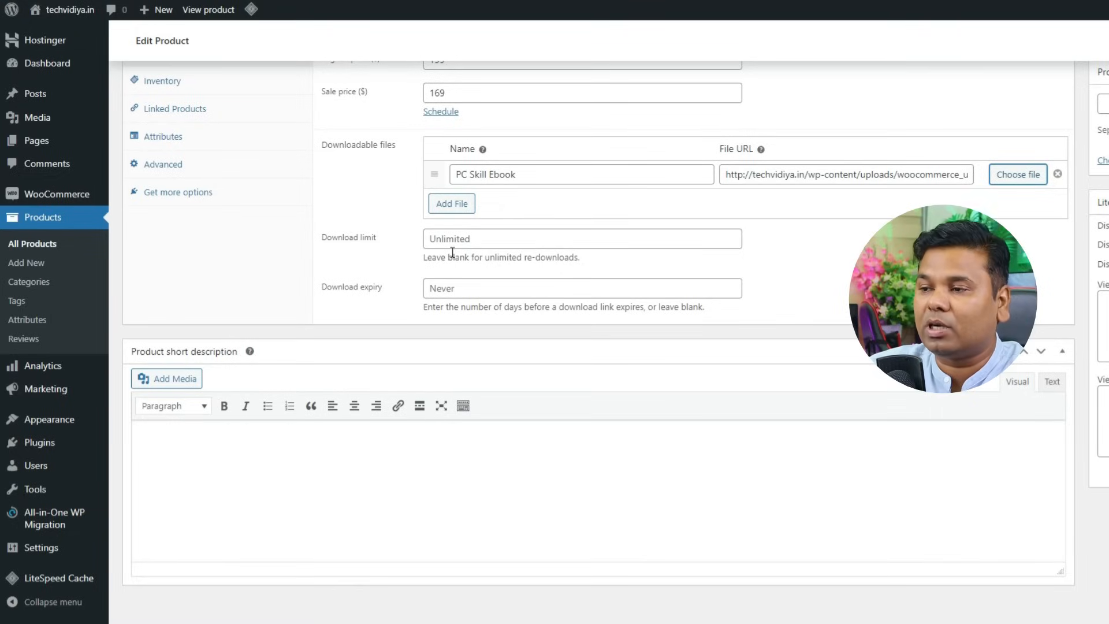
click(376, 288)
text(0)
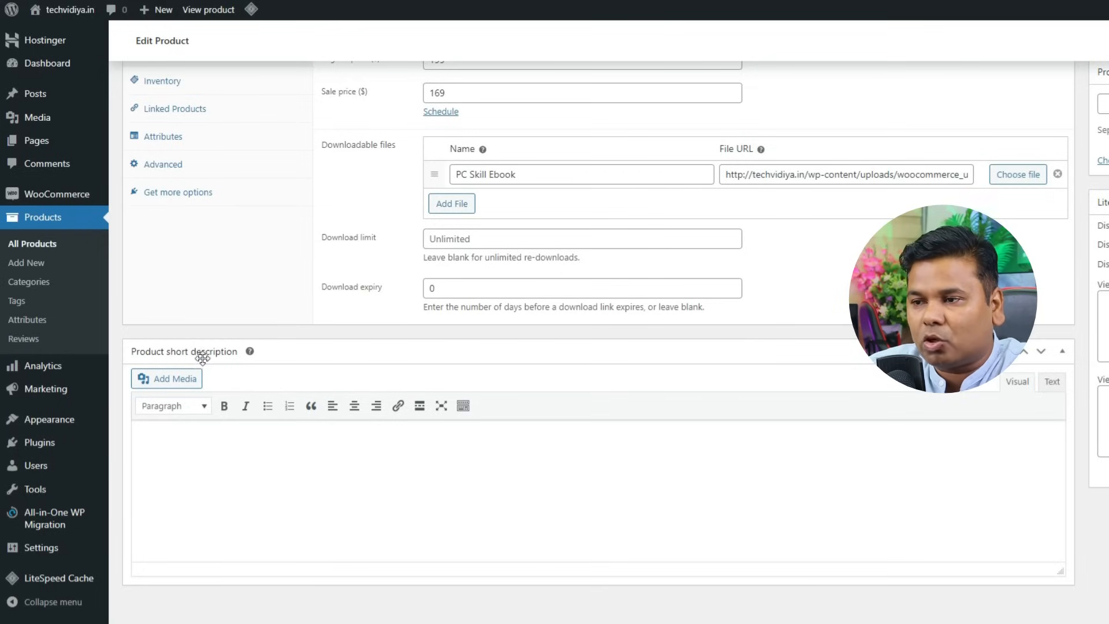
- Copy the product description from its opening line through the bullet list into the product short description
scroll(461, 424, up, 10)
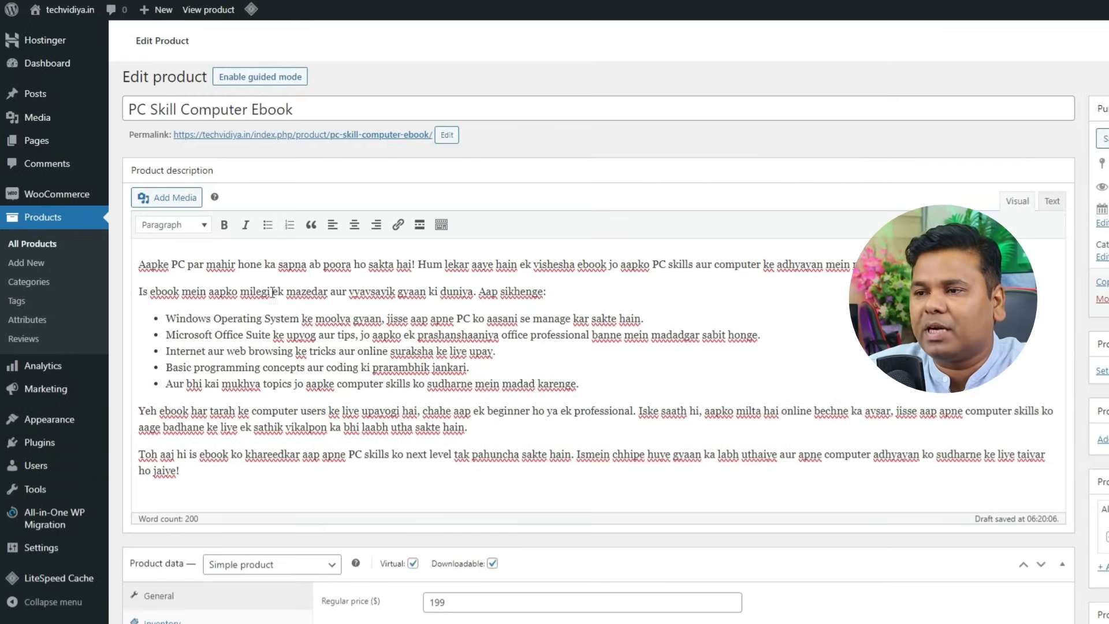
drag(140, 266, 687, 381)
scroll(675, 388, down, 9)
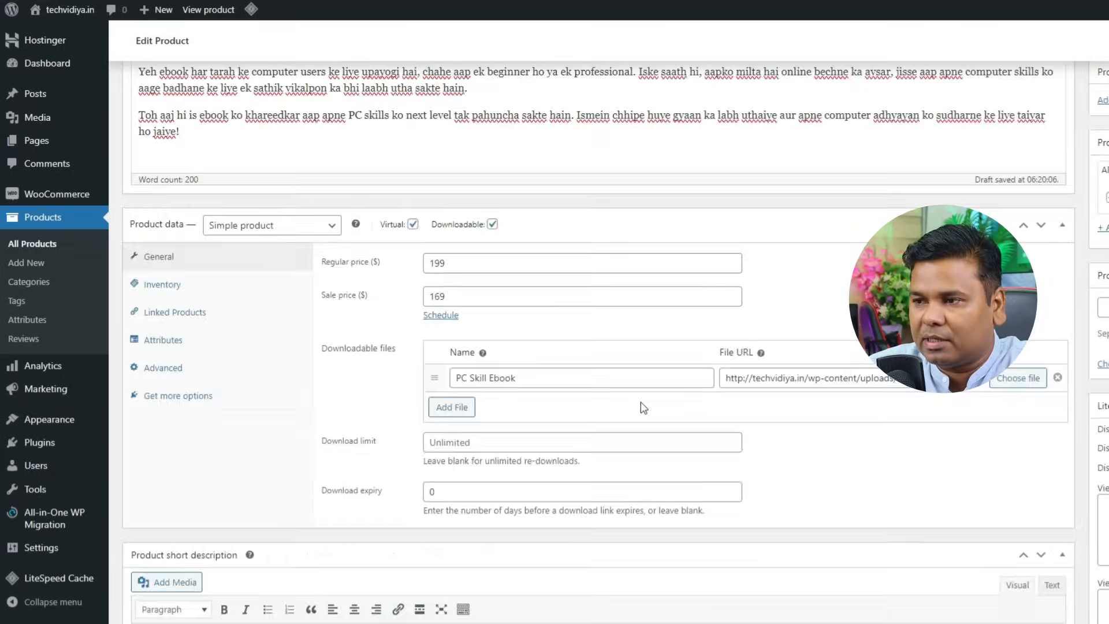
text(Aapke PC par mahir hone ka sapna ab poora ho sakta hai! Hum lekar aaye hain ek vishesha ebook jo aapko PC skills aur computer ke adhyayan mein madadgar sabit ho sakti hai. Is ebook mein aapko milegi ek mazedar aur vyavsayik gyaan ki duniya. Aap sikhenge: Windows Operating System ke moolya gyaan, jisse aap apne PC ko aasani se manage kar sakte hain. Microsoft Office Suite ke upyog aur tips, jo aapko ek prashanshaaniya office professional banne mein madadgar sabit honge. Internet aur web browsing ke tricks aur online suraksha ke liye upay. Basic programming concepts aur coding ki prarambhik jankari. Aur bhi kai mukhya topics jo aapke computer skills ko sudharne mein madad karenge.)
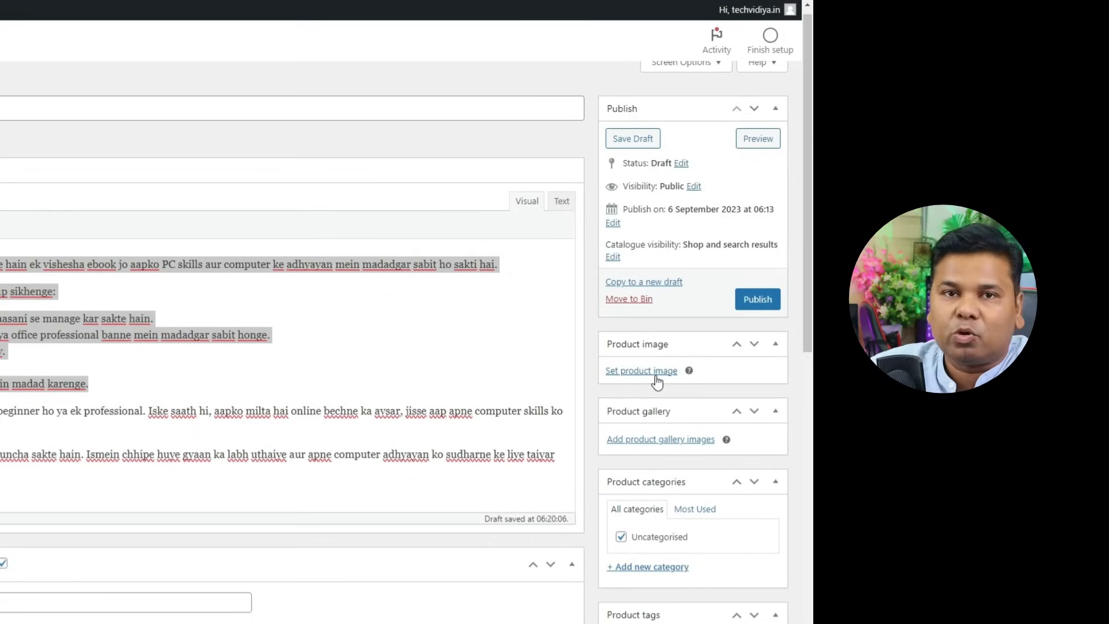
- Switch to the PC Skill magazine PDF and show its whole cover page for capture
mouse_move(402, 623)
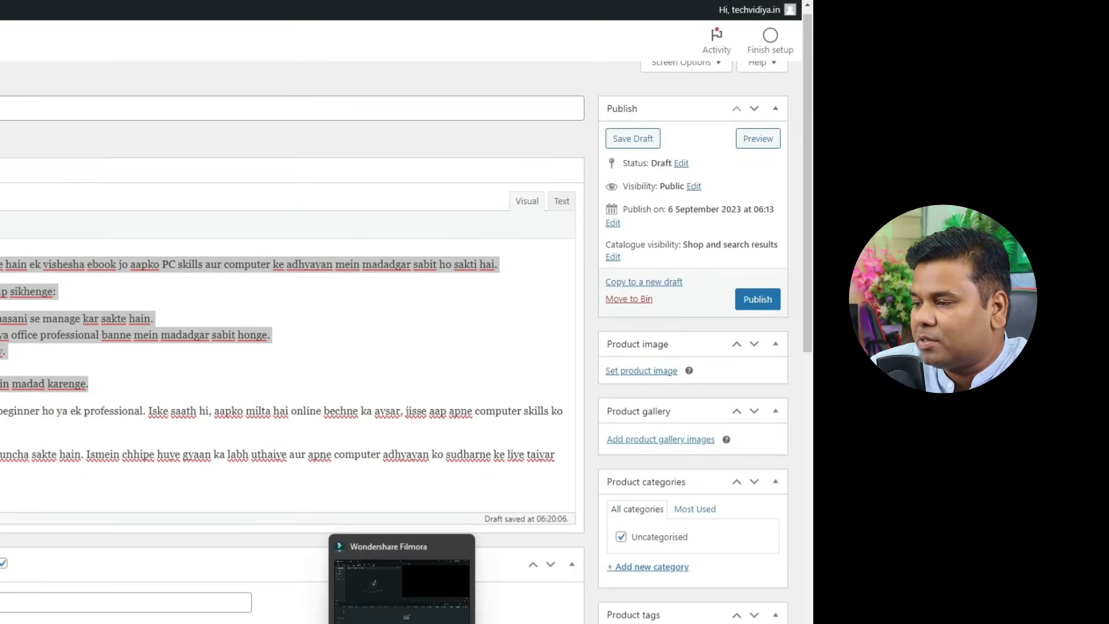
click(412, 548)
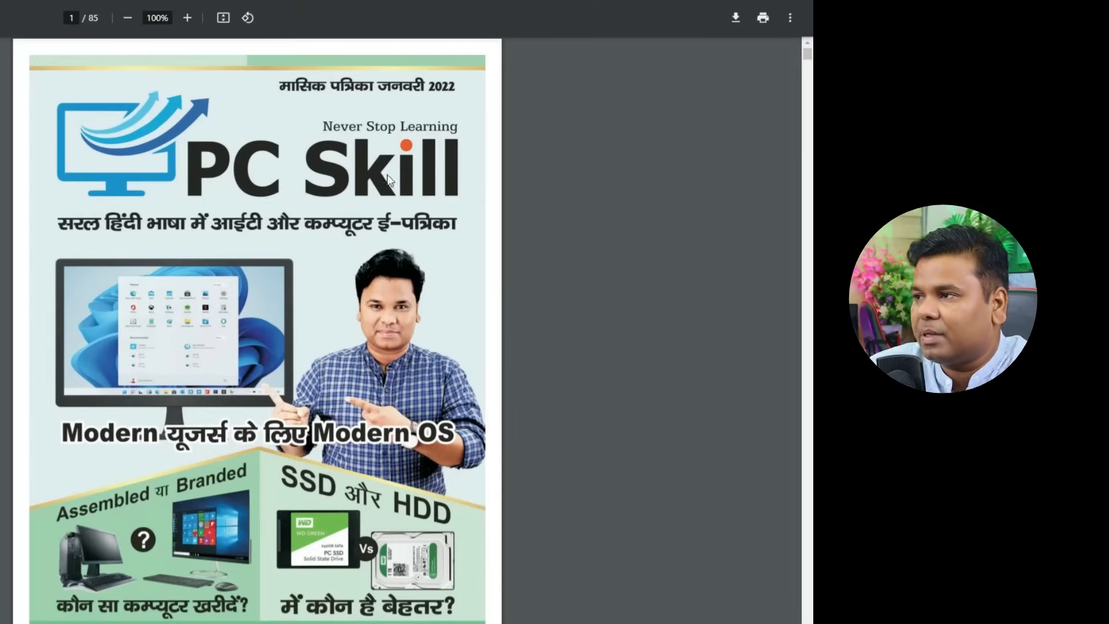
scroll(460, 249, down, 1)
scroll(460, 248, up, 1)
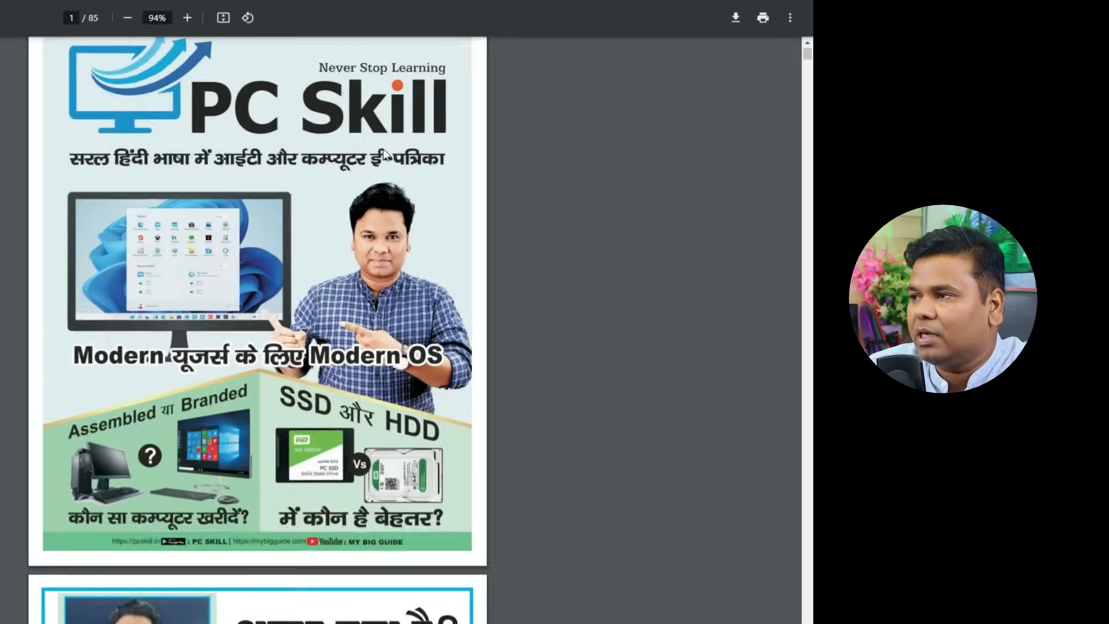
right_click(339, 87)
click(614, 92)
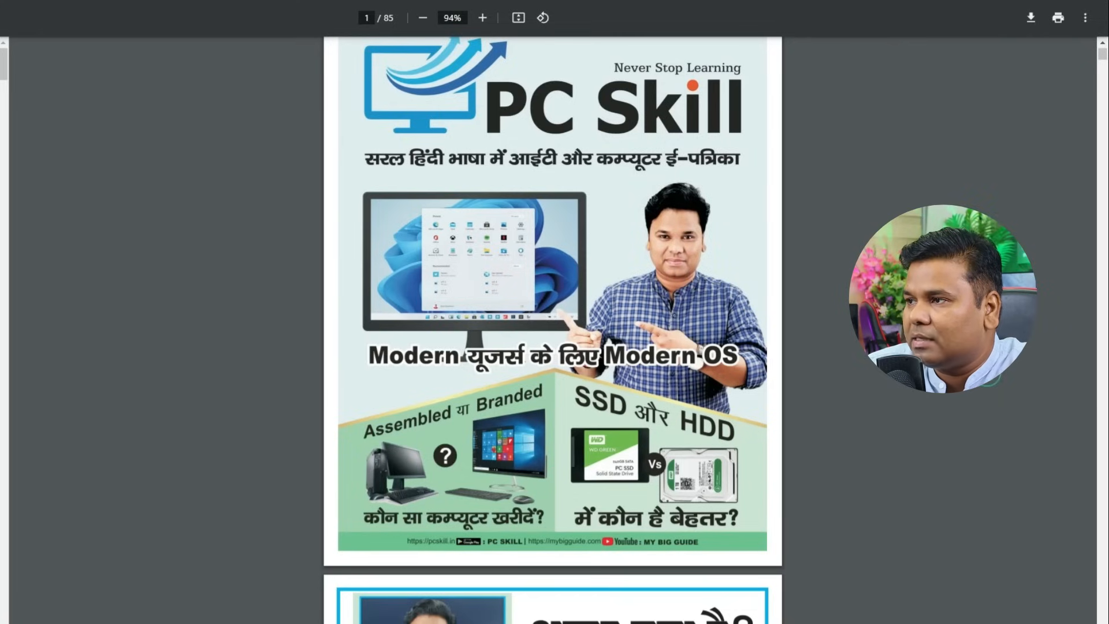
scroll(552, 330, up, 1)
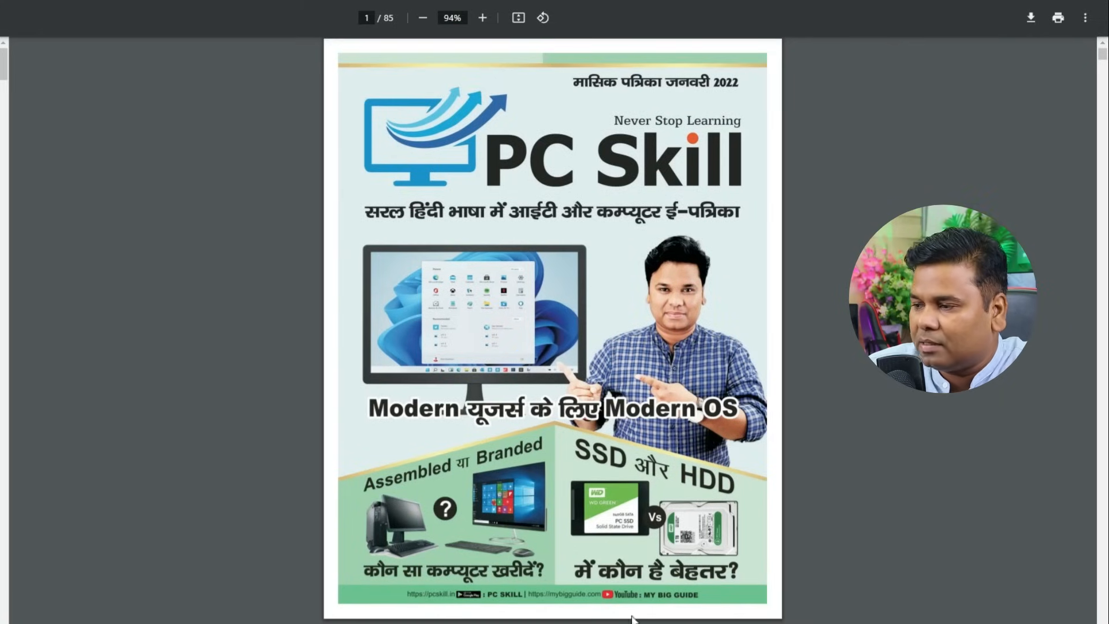
- Open Snipping Tool and capture the PC Skill magazine cover without its white page border
key(super+s)
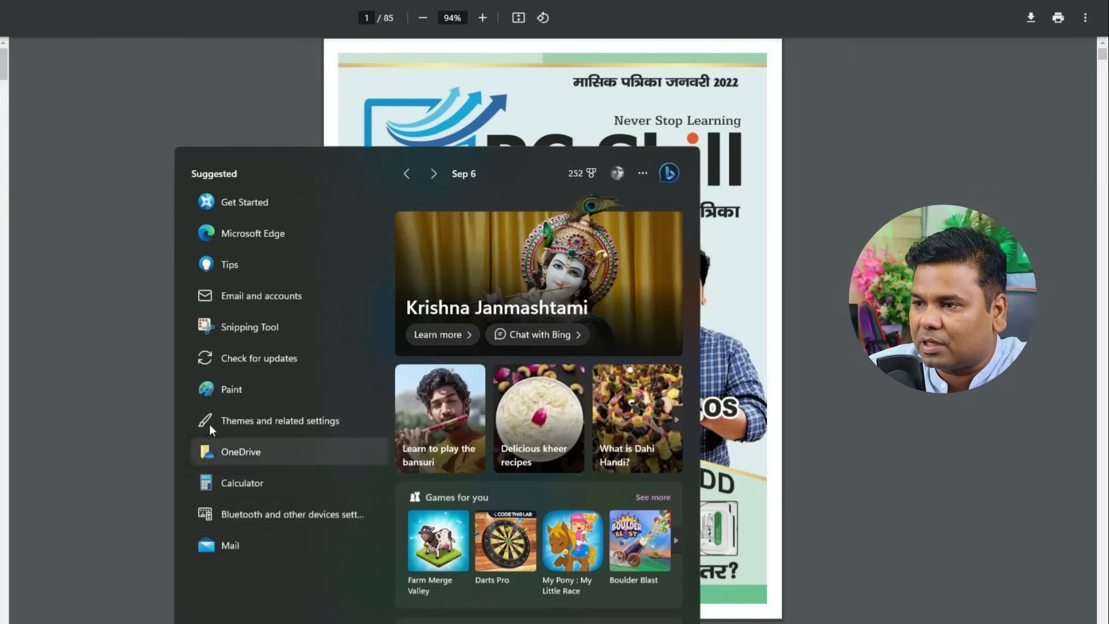
click(231, 321)
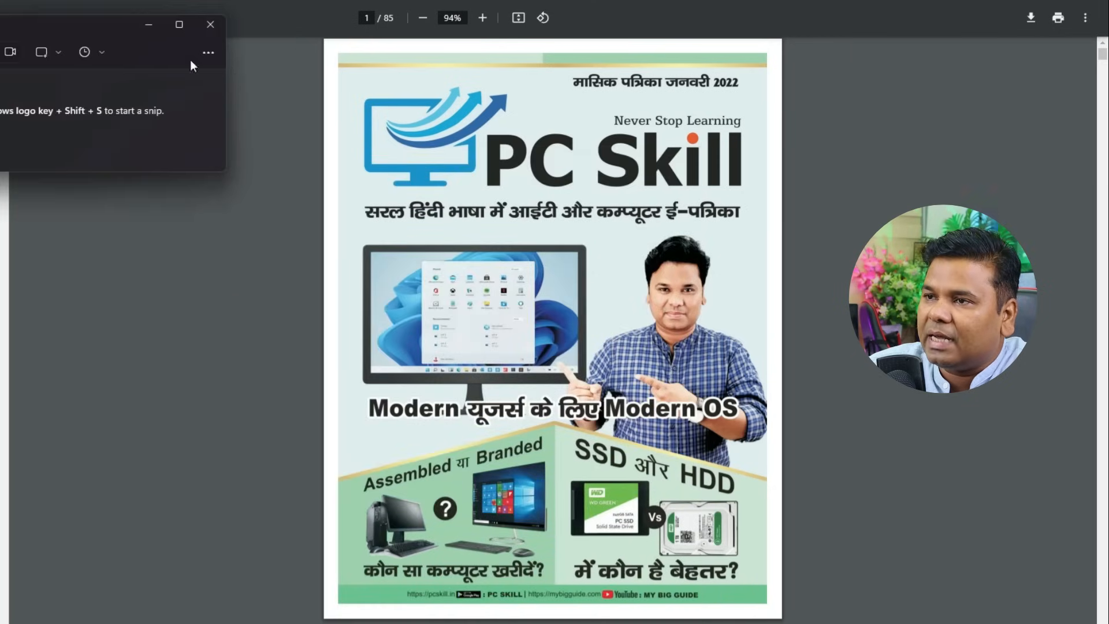
key(ctrl+n)
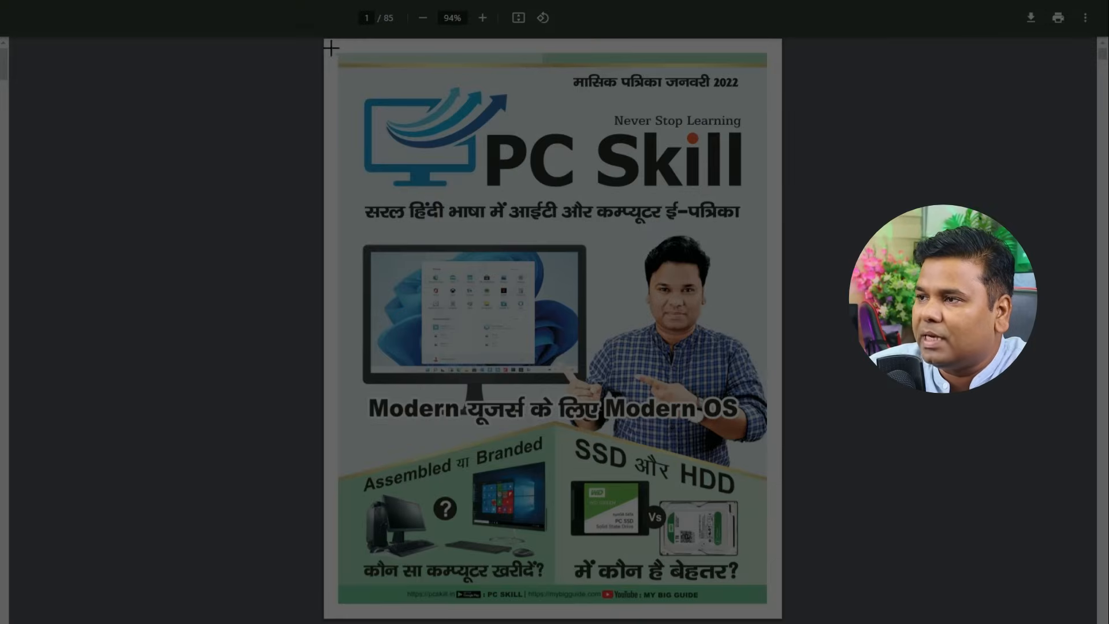
drag(337, 52, 767, 605)
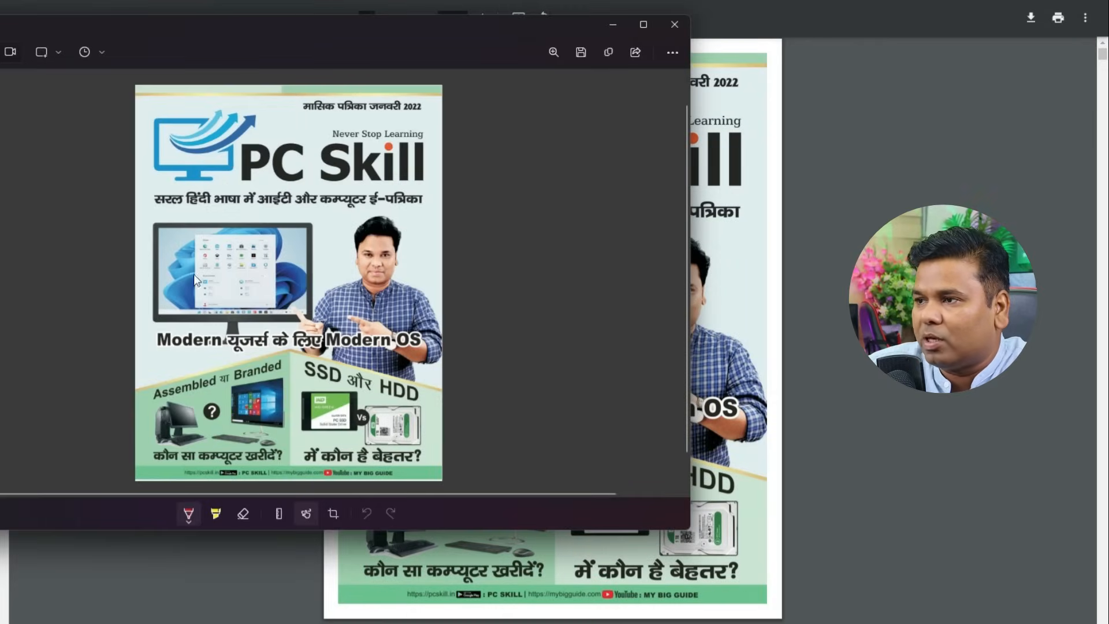
click(581, 51)
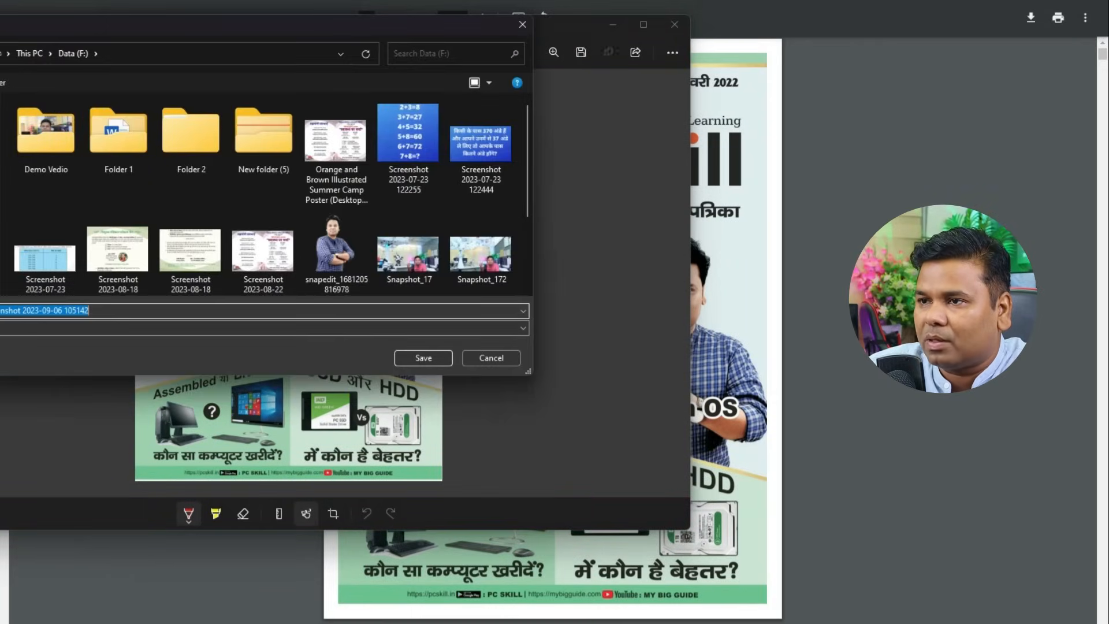
click(1, 150)
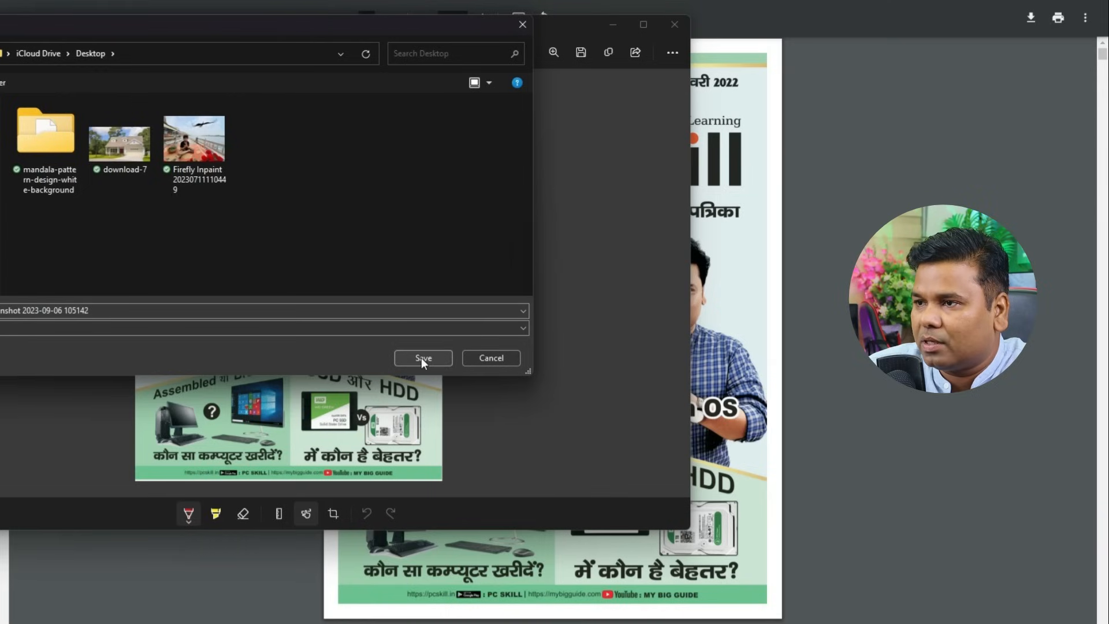
click(422, 358)
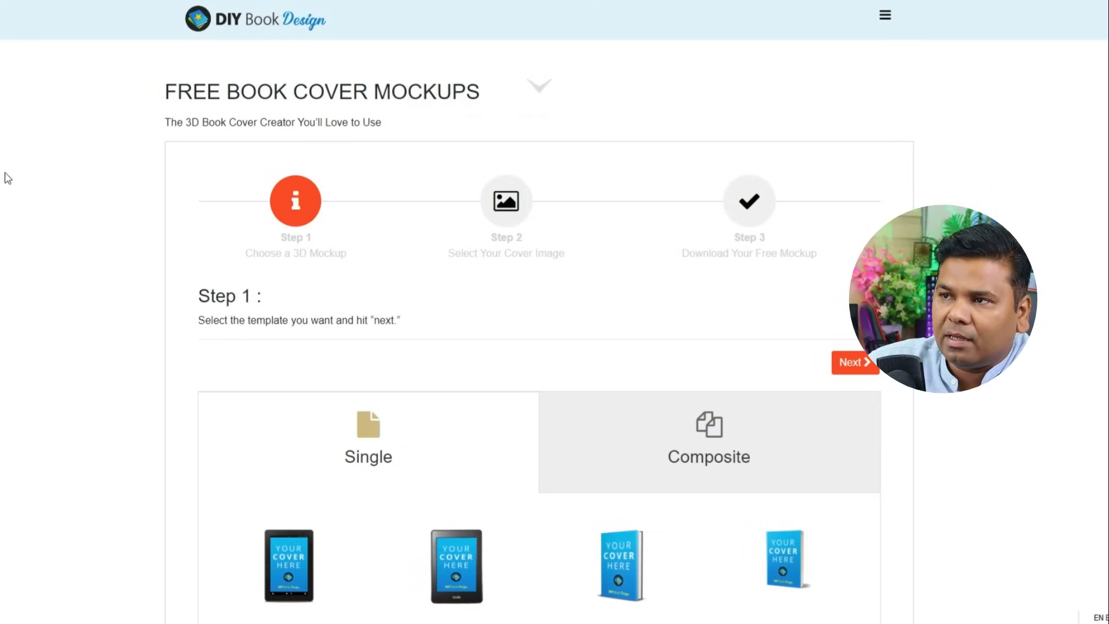
- On the DIY Book Design mockup site, choose the large upright single 3D book template and continue to the cover image stage
scroll(702, 196, down, 8)
scroll(1088, 334, up, 2)
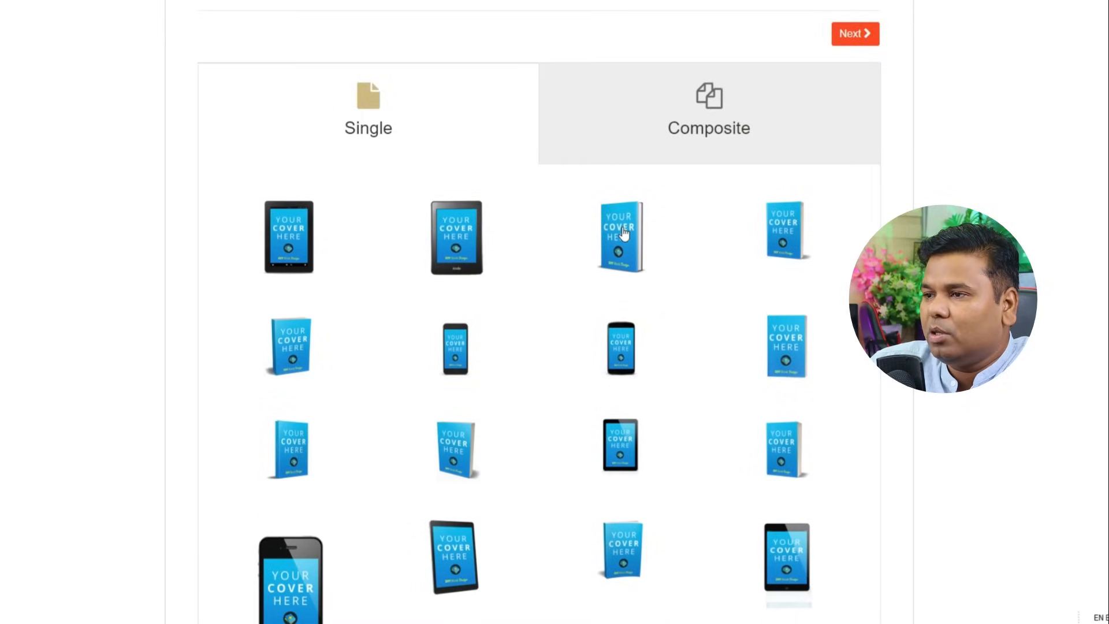
click(625, 245)
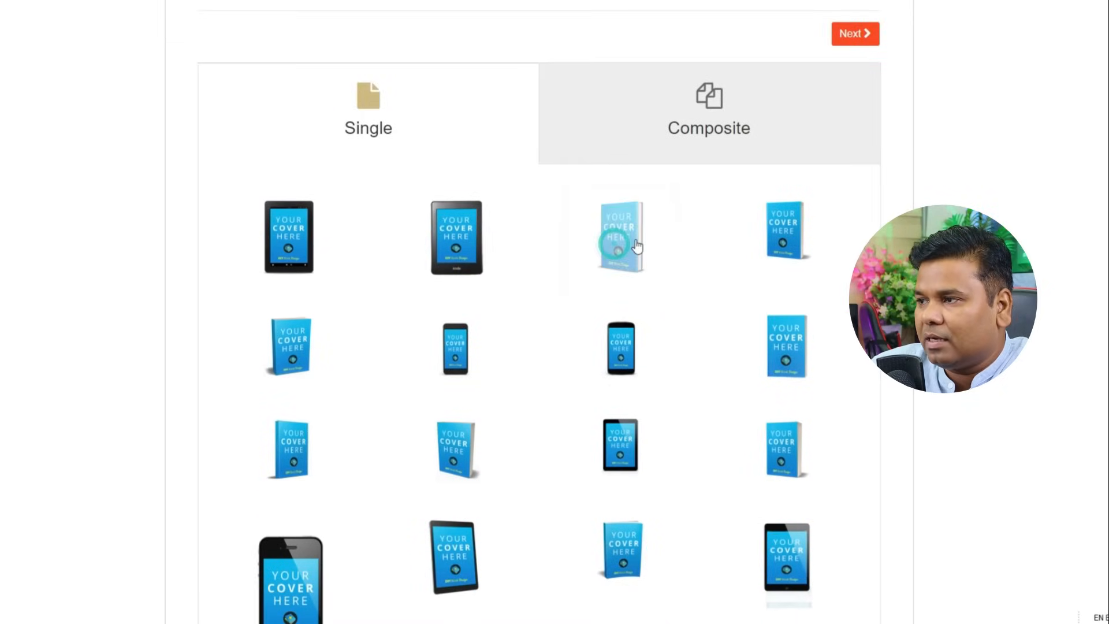
click(858, 35)
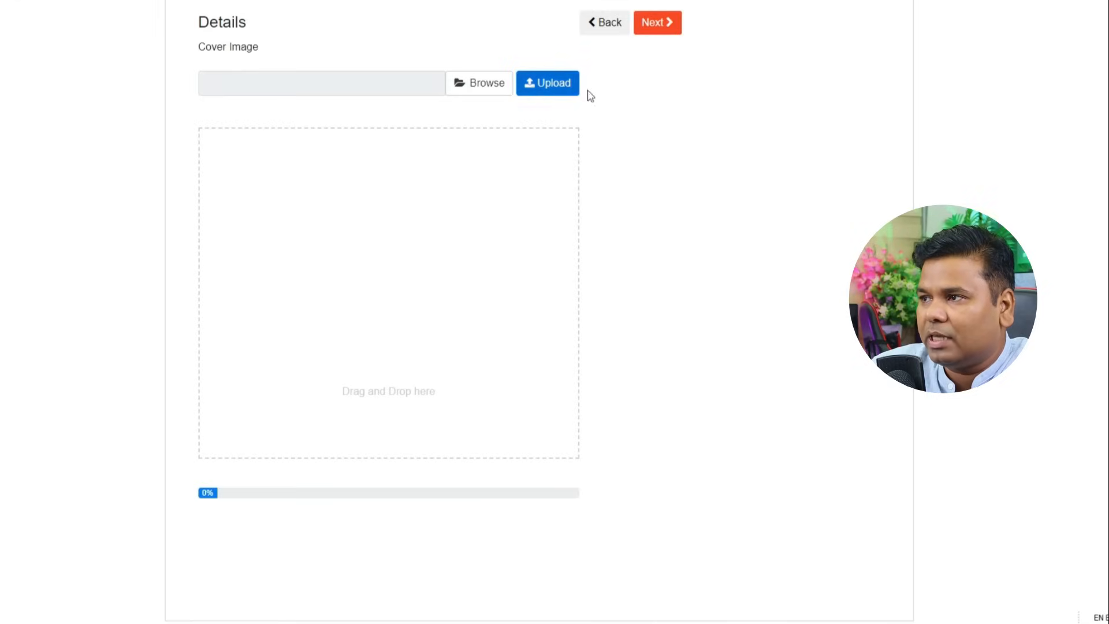
- Upload Screenshot 2023-09-06 105142.png from the Desktop folder as the mockup's cover image
click(495, 87)
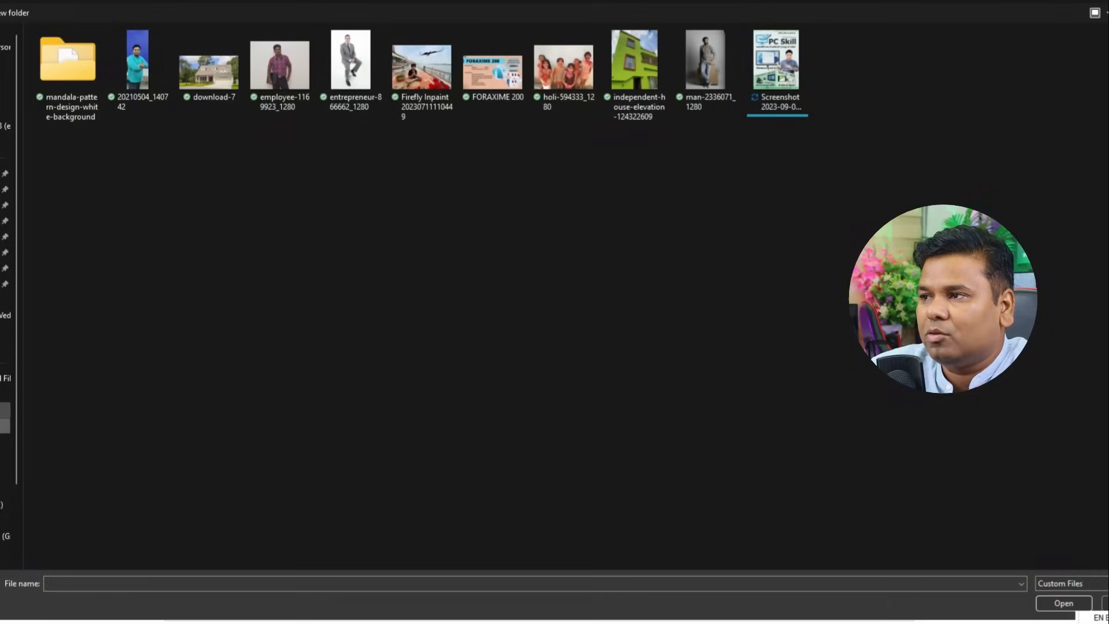
double_click(776, 63)
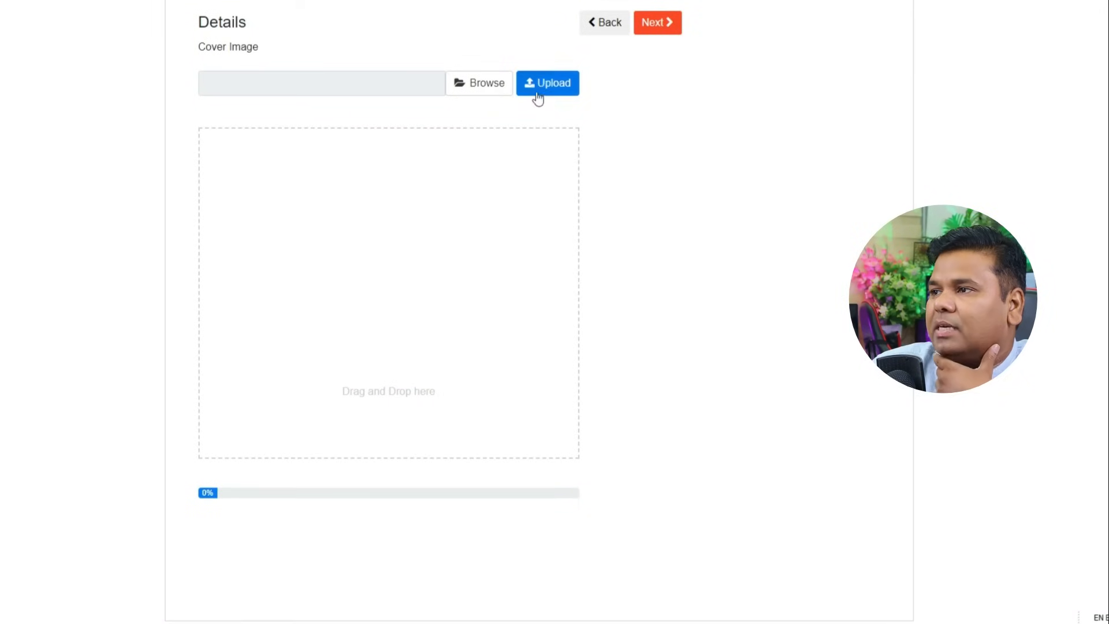
click(544, 89)
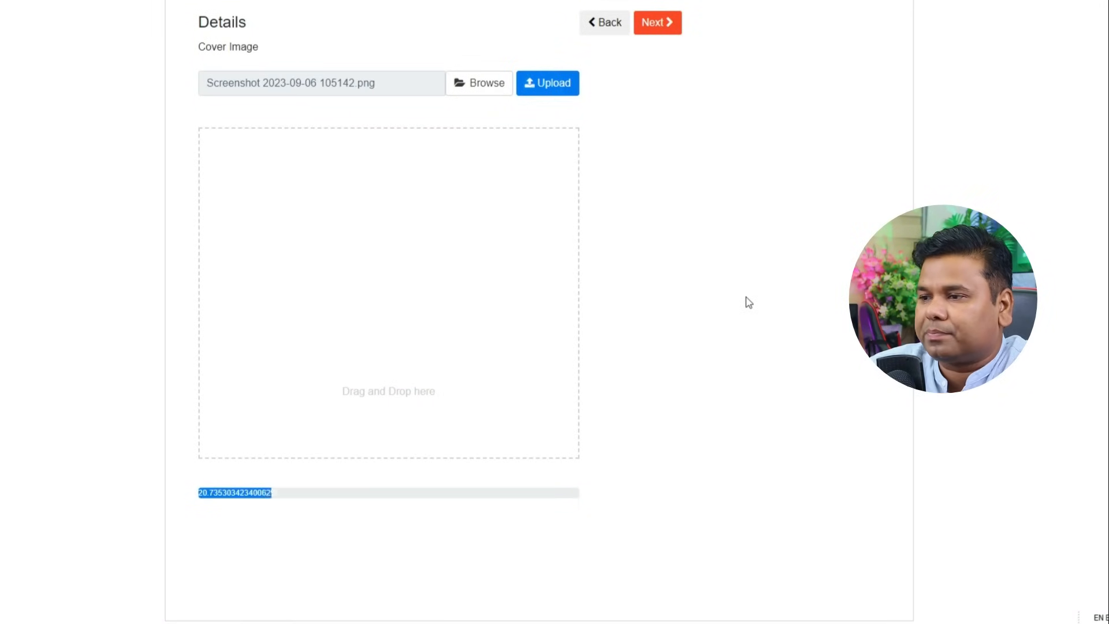
scroll(732, 383, up, 1)
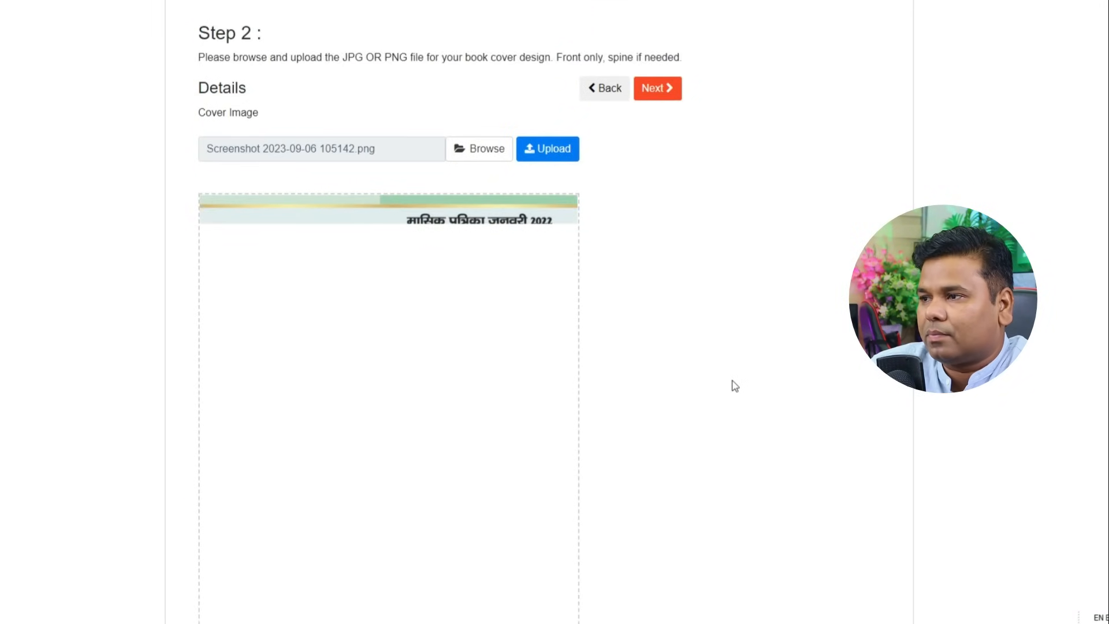
scroll(733, 382, down, 2)
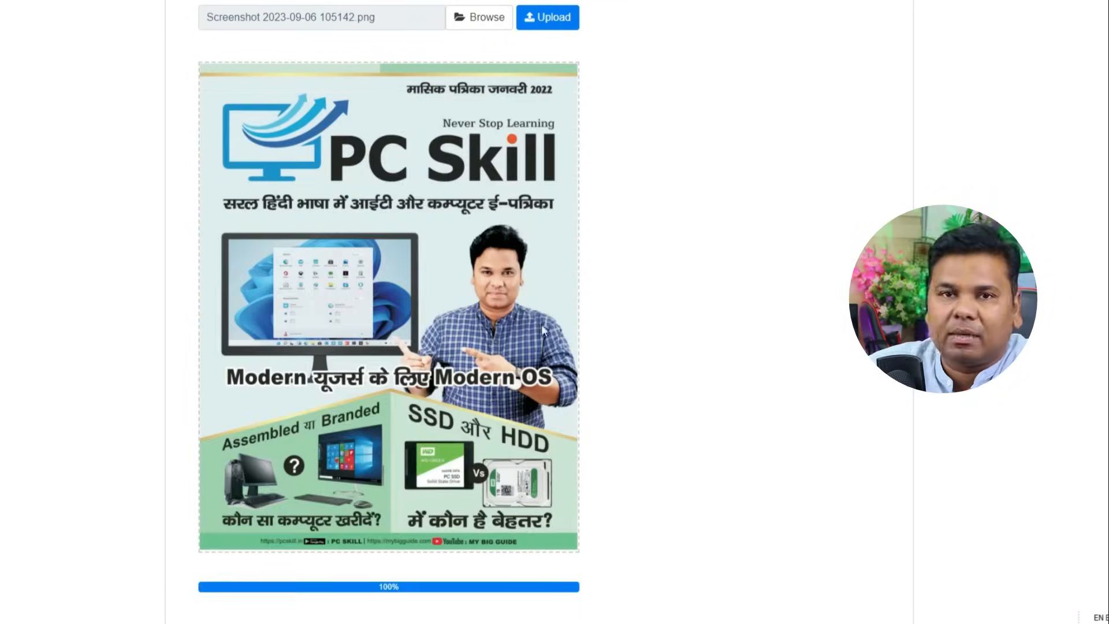
- Continue to the mockup site's final stage and download the 3D cover mockup as a transparent PNG
scroll(666, 285, up, 4)
click(659, 220)
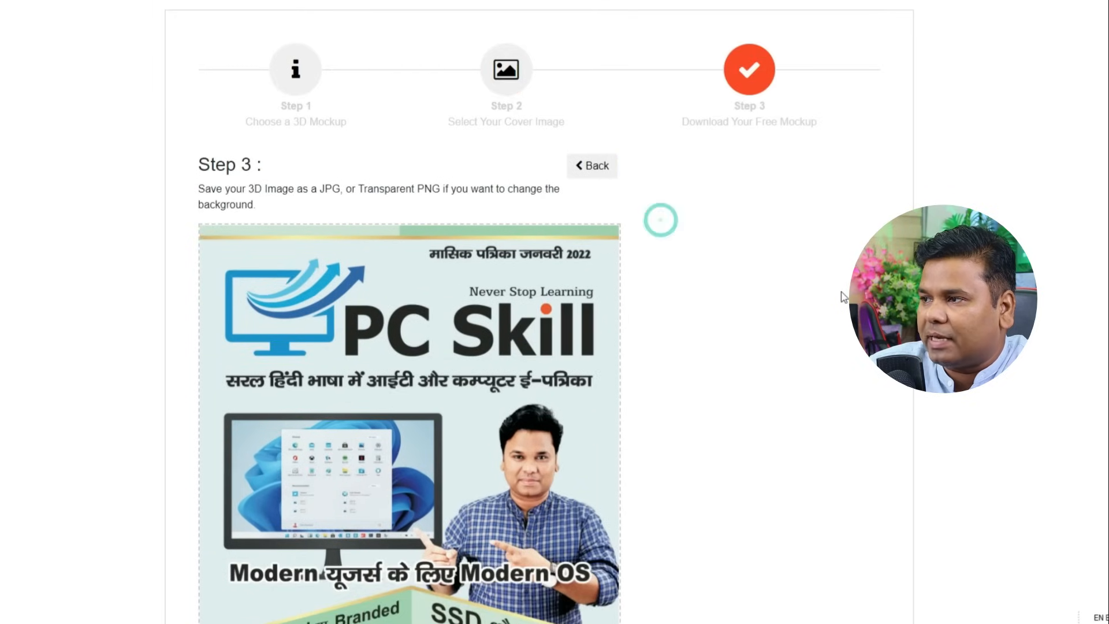
scroll(844, 297, down, 5)
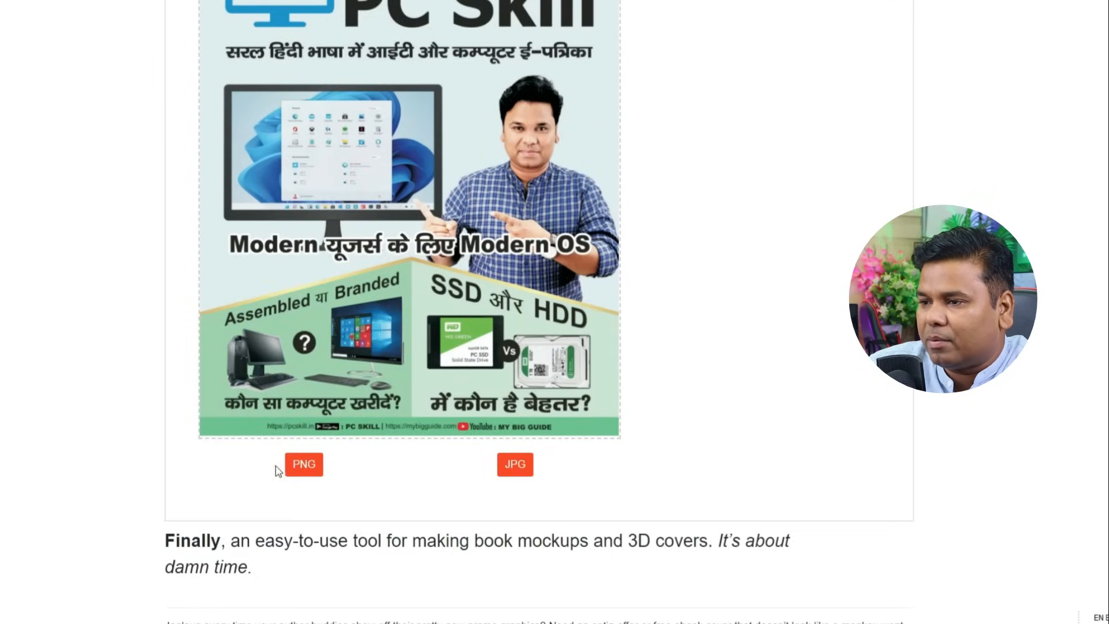
scroll(556, 481, down, 6)
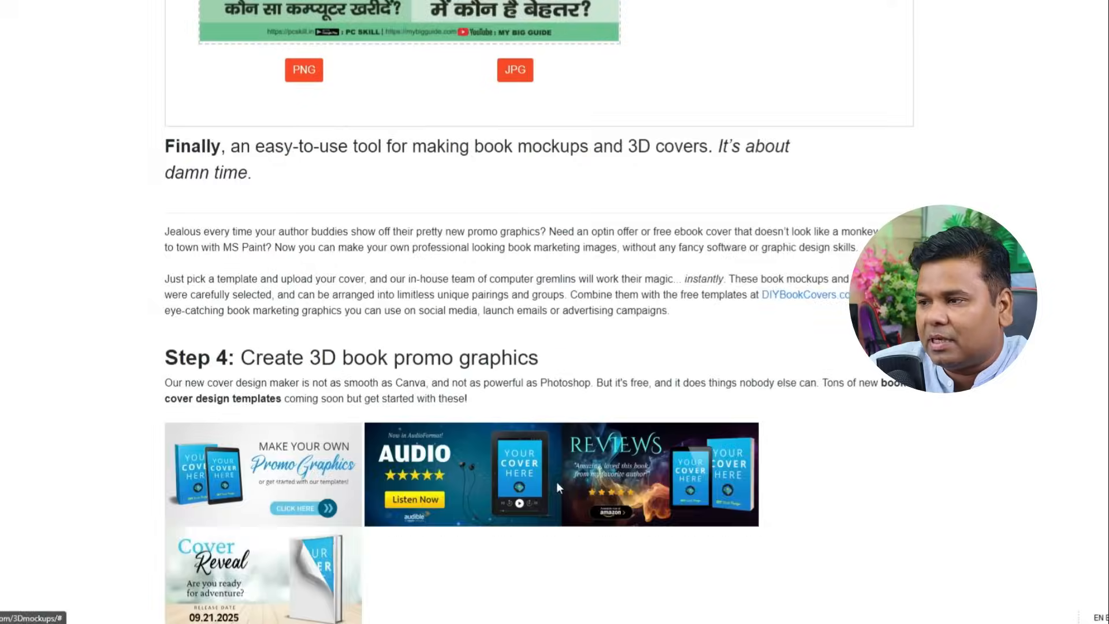
scroll(556, 481, up, 7)
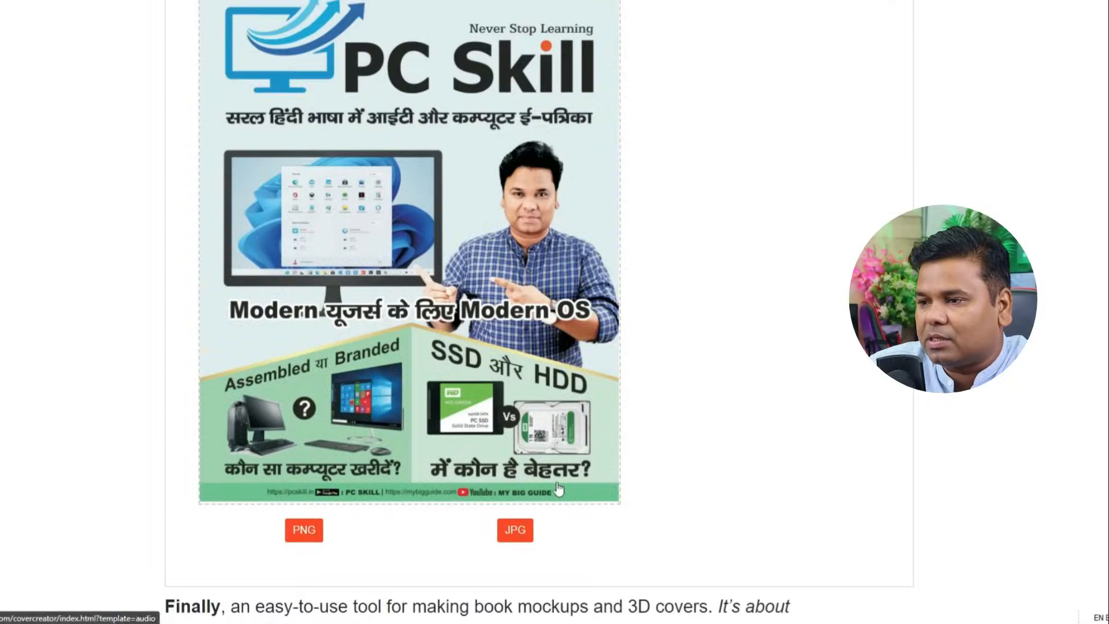
click(305, 535)
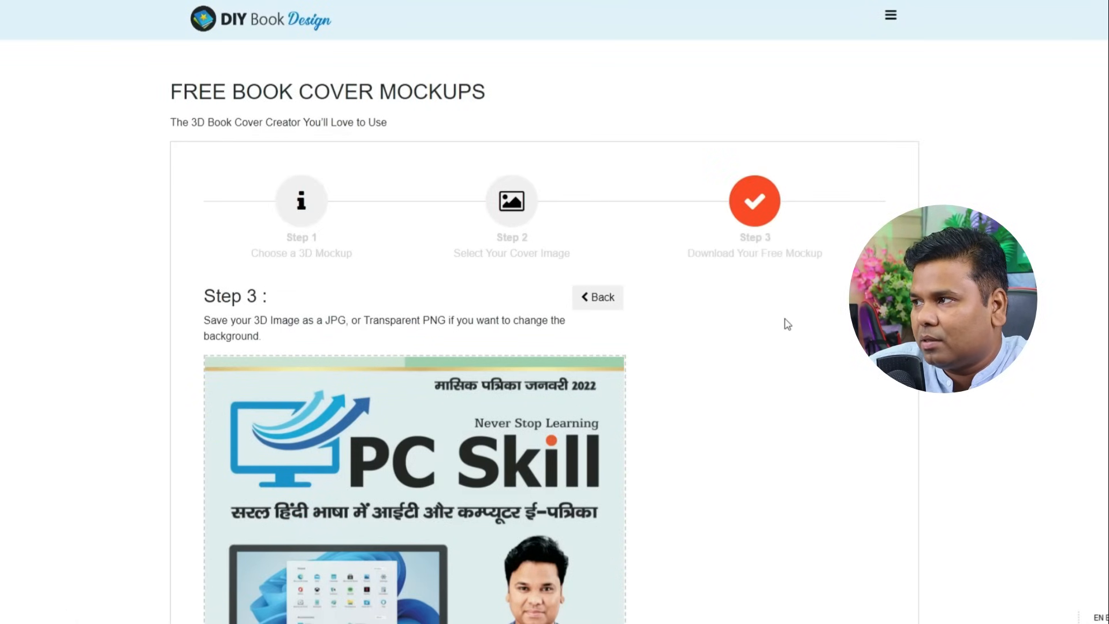
scroll(787, 324, down, 5)
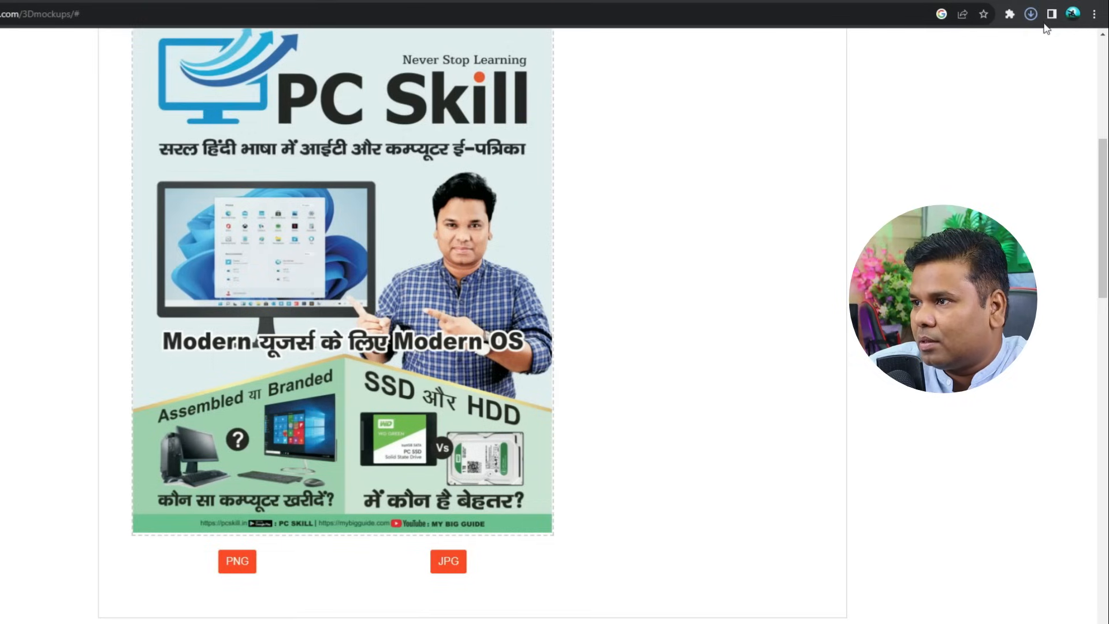
scroll(842, 198, up, 3)
click(899, 46)
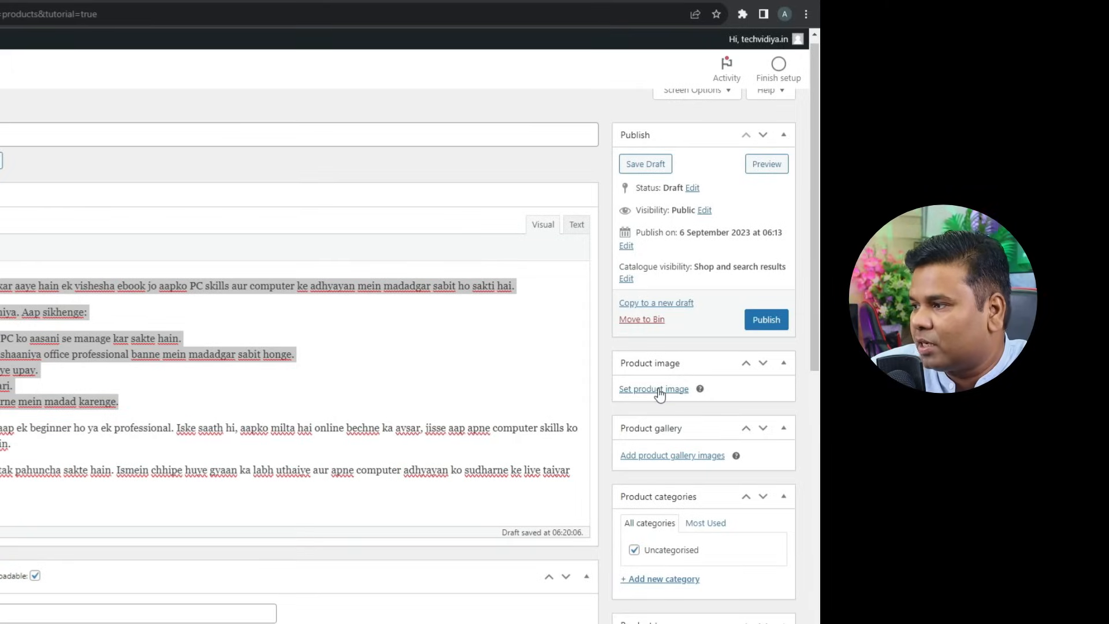
- Upload 1693977805.png from the Downloads folder, set it as the ebook's product image, and publish the product
click(658, 390)
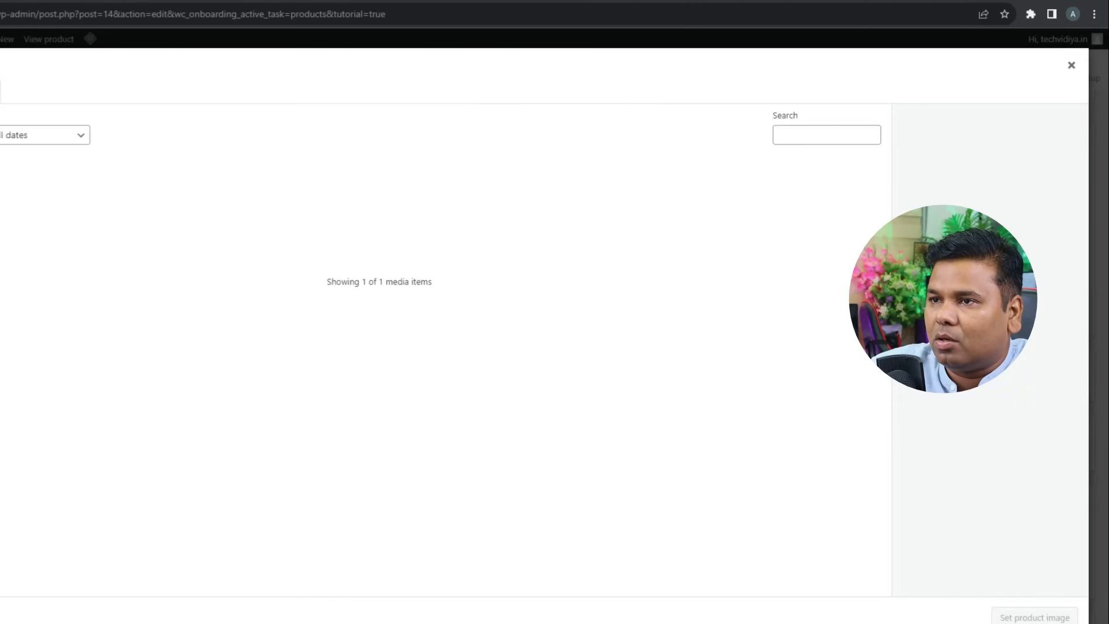
click(477, 317)
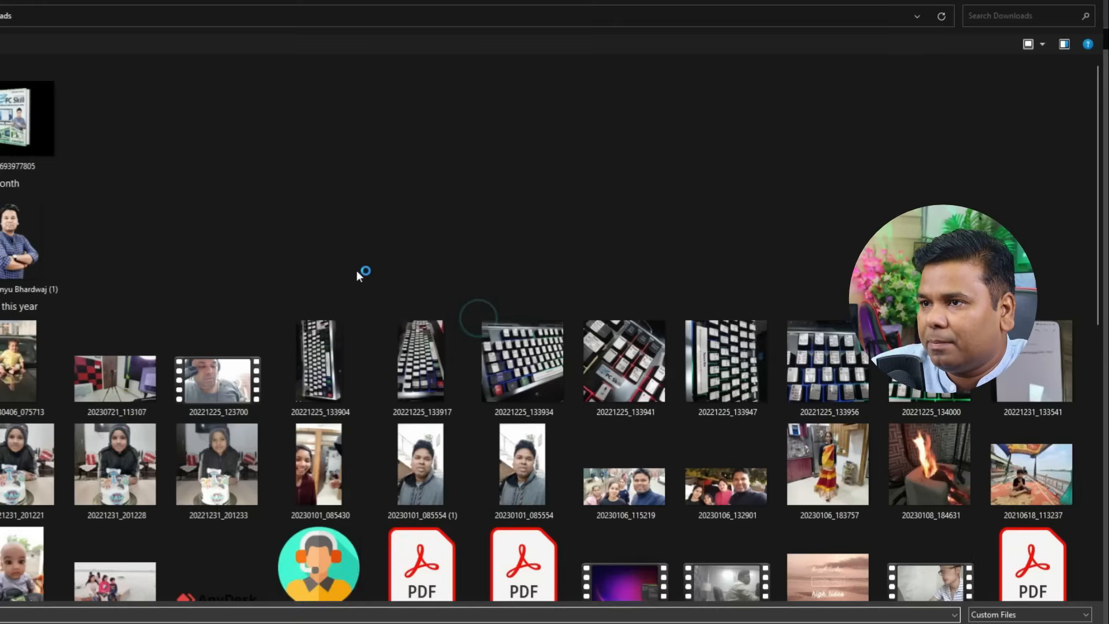
double_click(30, 120)
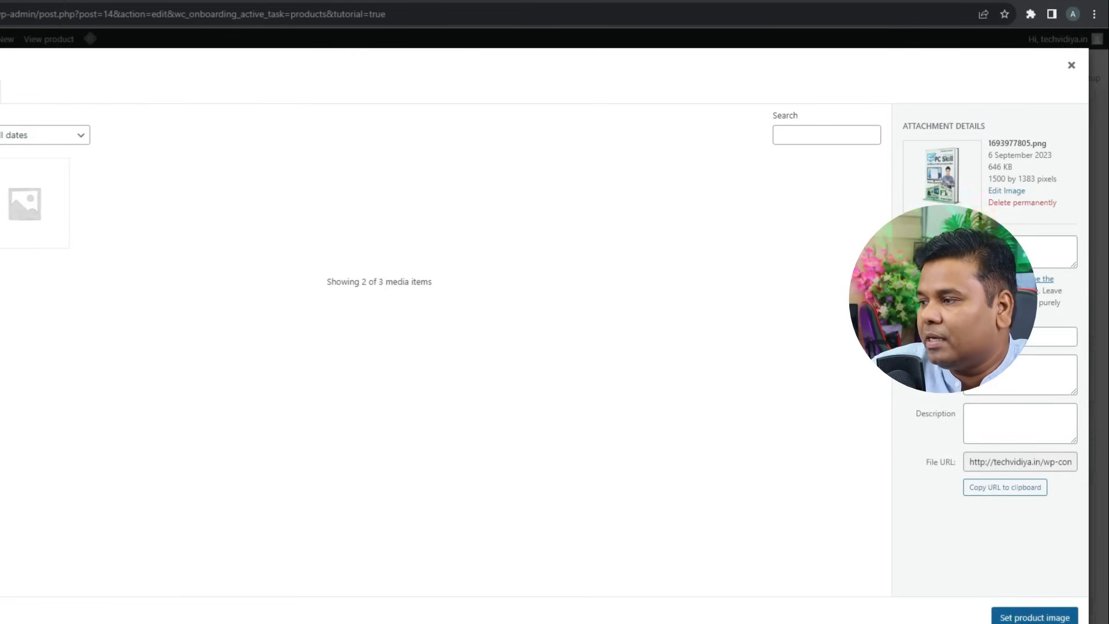
click(1014, 617)
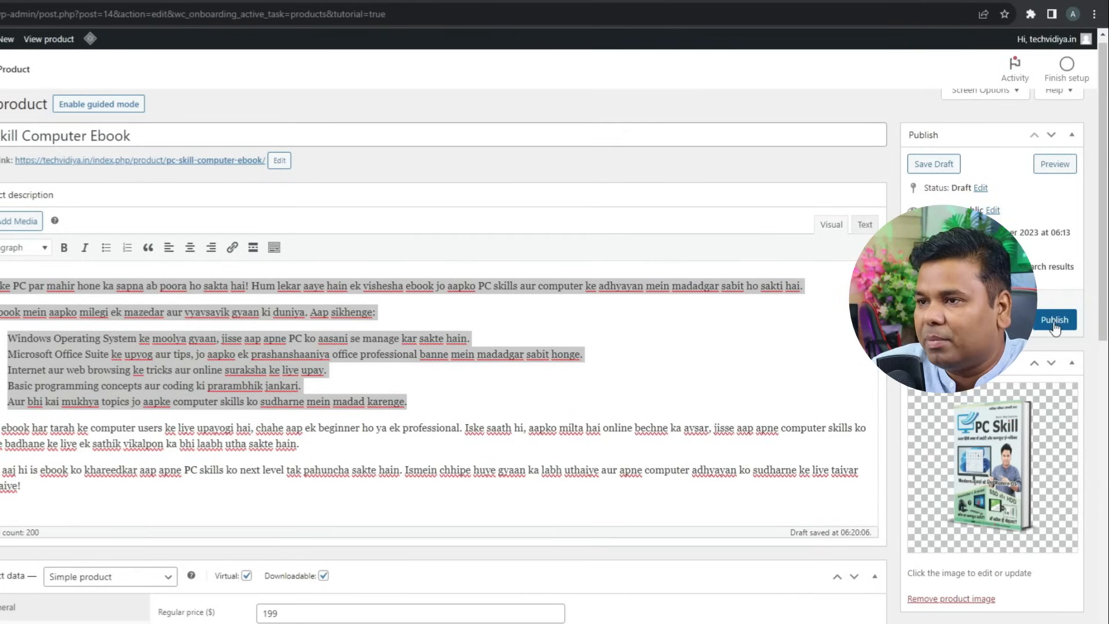
- Set the ebook's sale price to ₹10 and update the published product
scroll(686, 382, down, 7)
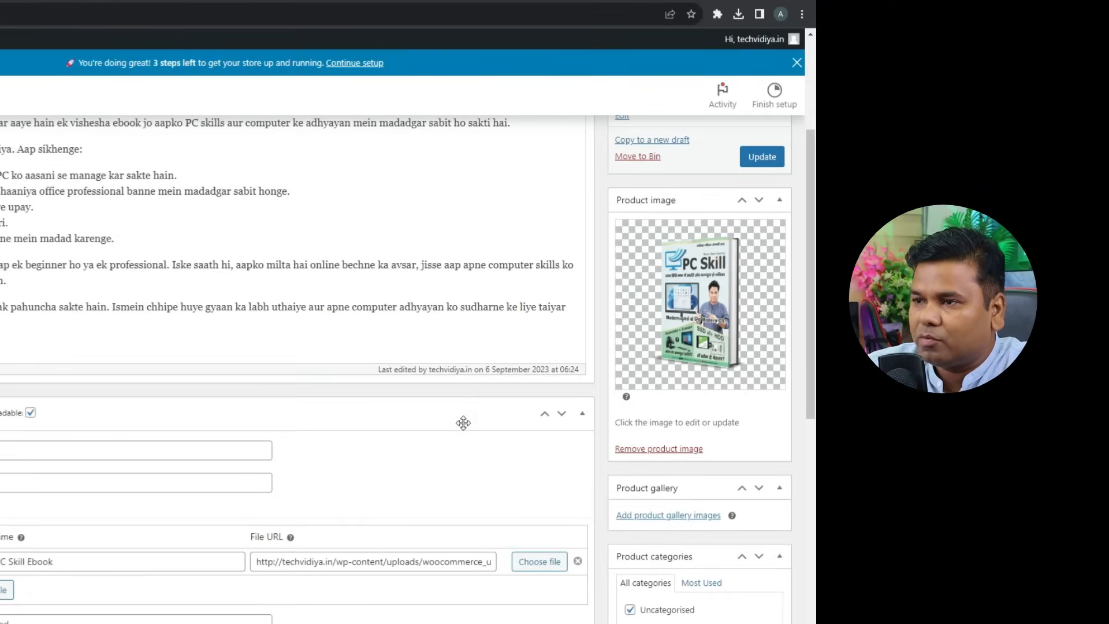
scroll(463, 423, down, 3)
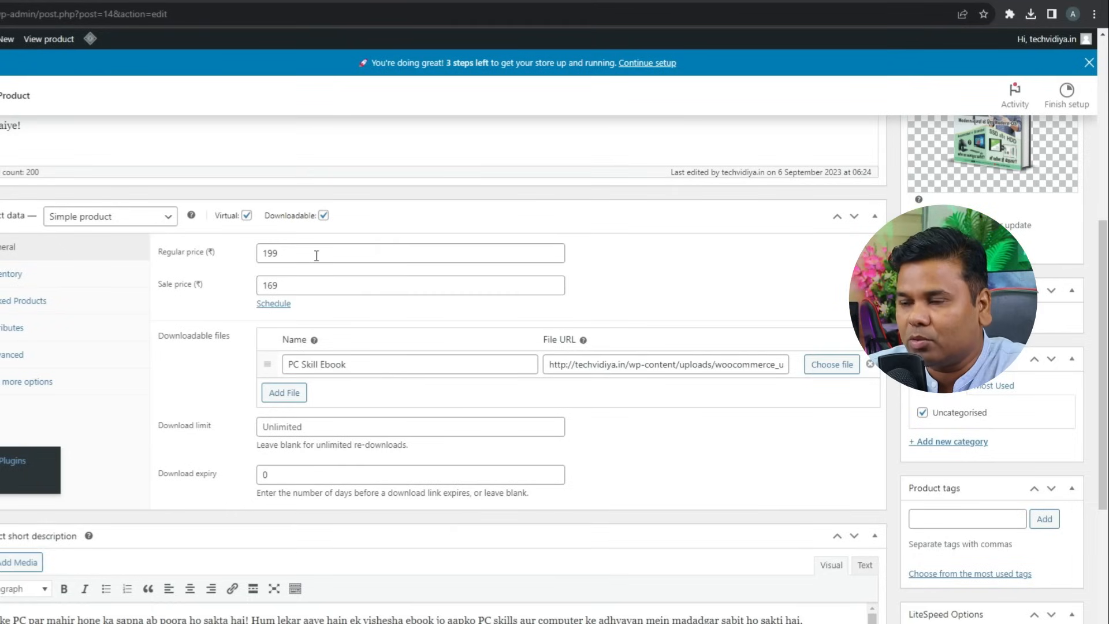
drag(304, 288, 235, 295)
text(1)
click(234, 290)
click(293, 286)
text(0)
click(630, 281)
scroll(696, 370, up, 2)
scroll(426, 370, up, 4)
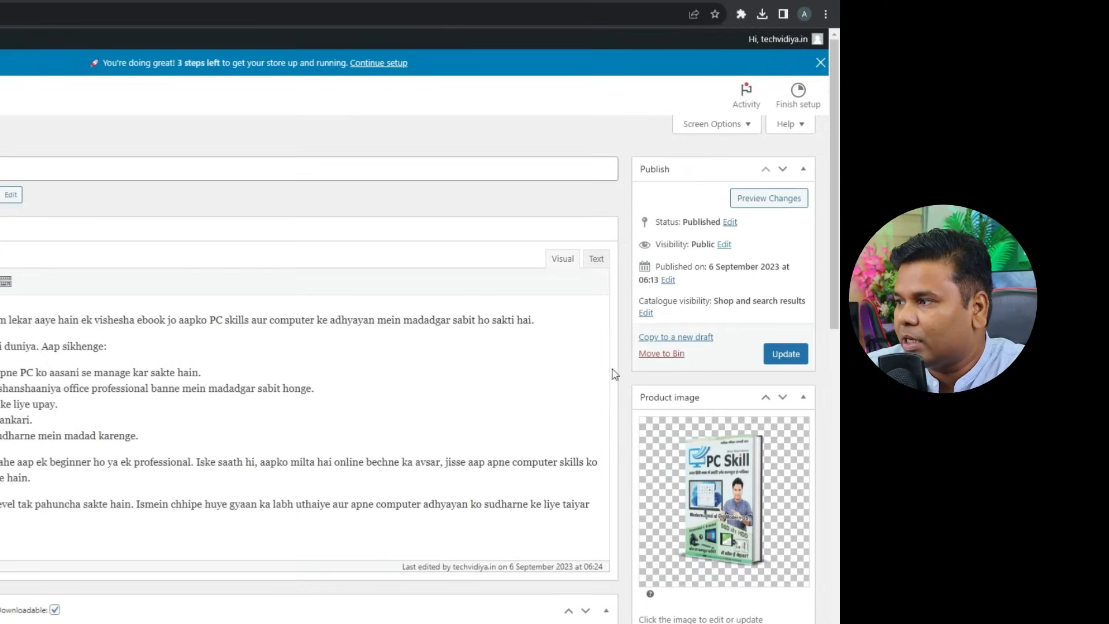
click(786, 354)
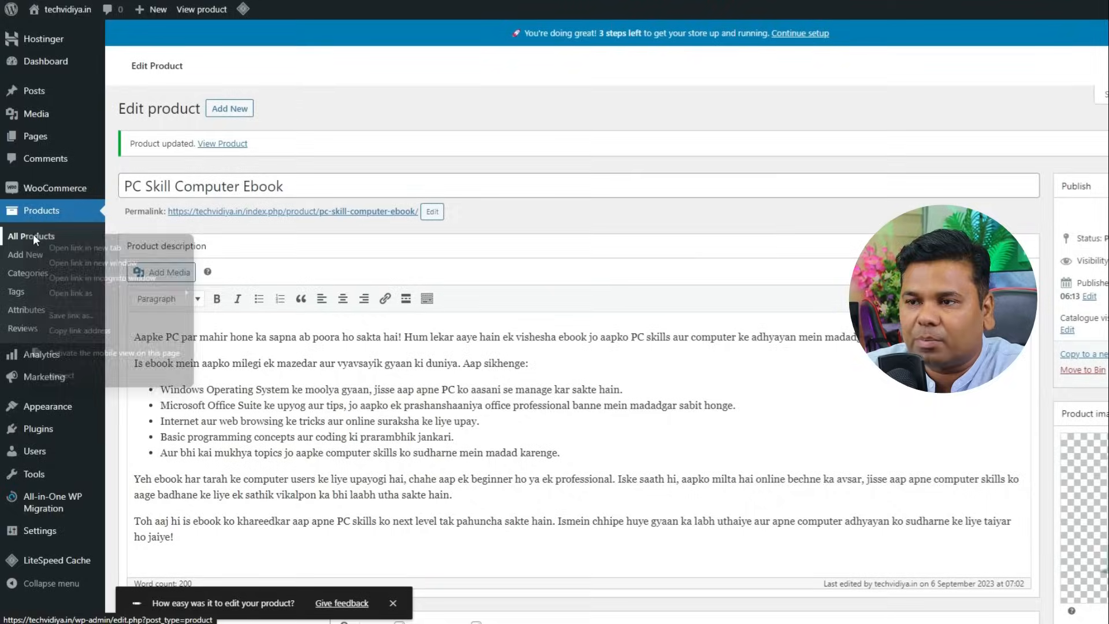
- Open the page for adding plugins in a new tab and search for upi
click(34, 230)
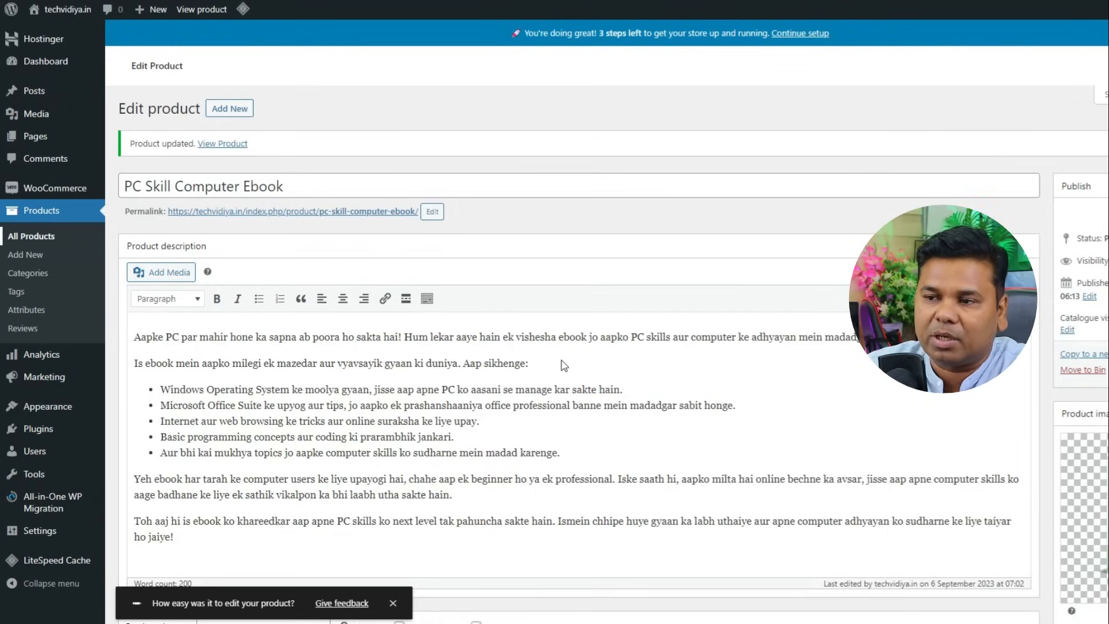
mouse_move(61, 416)
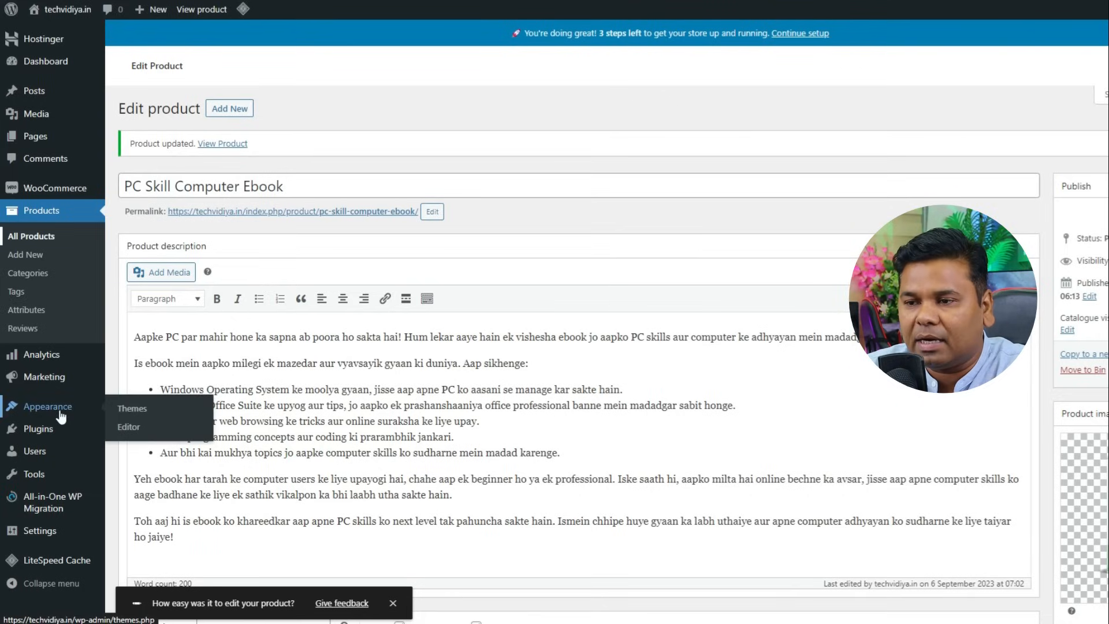
mouse_move(56, 439)
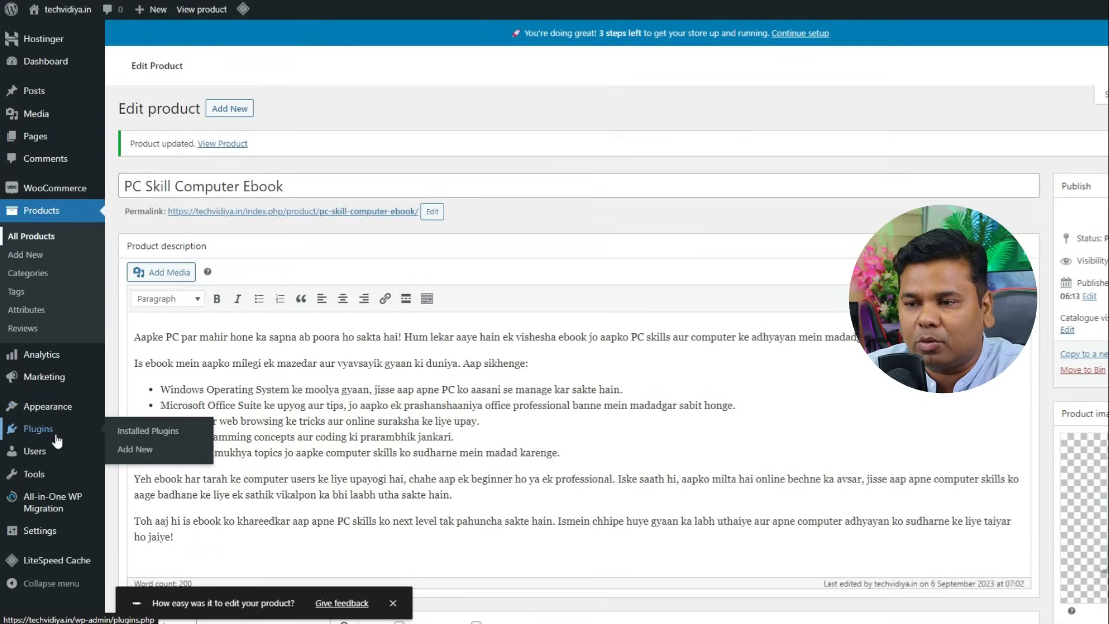
right_click(154, 457)
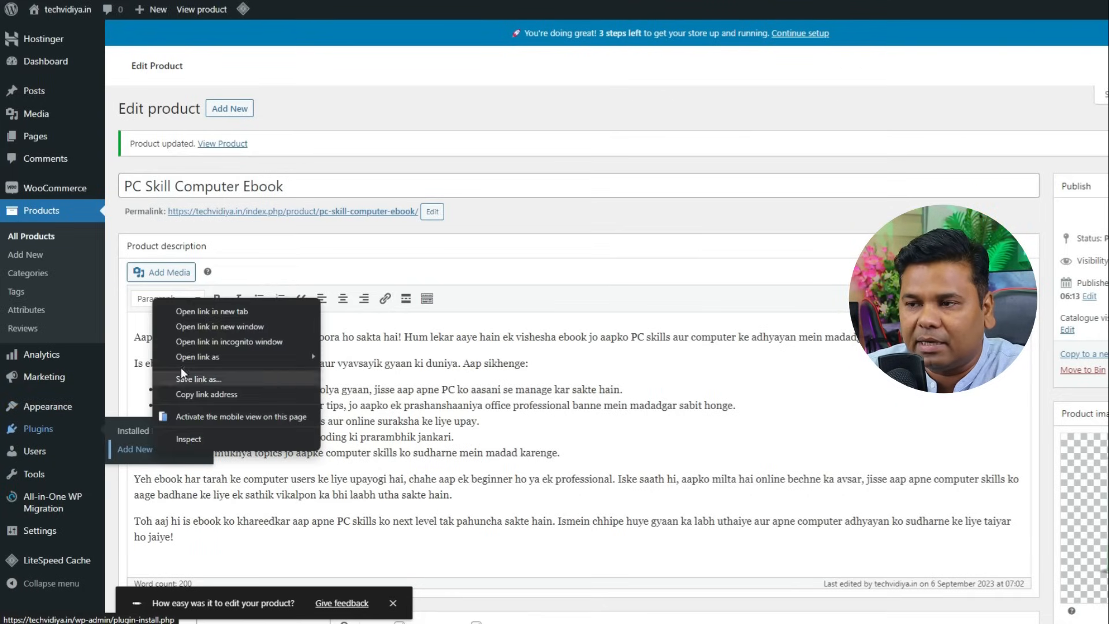
click(196, 308)
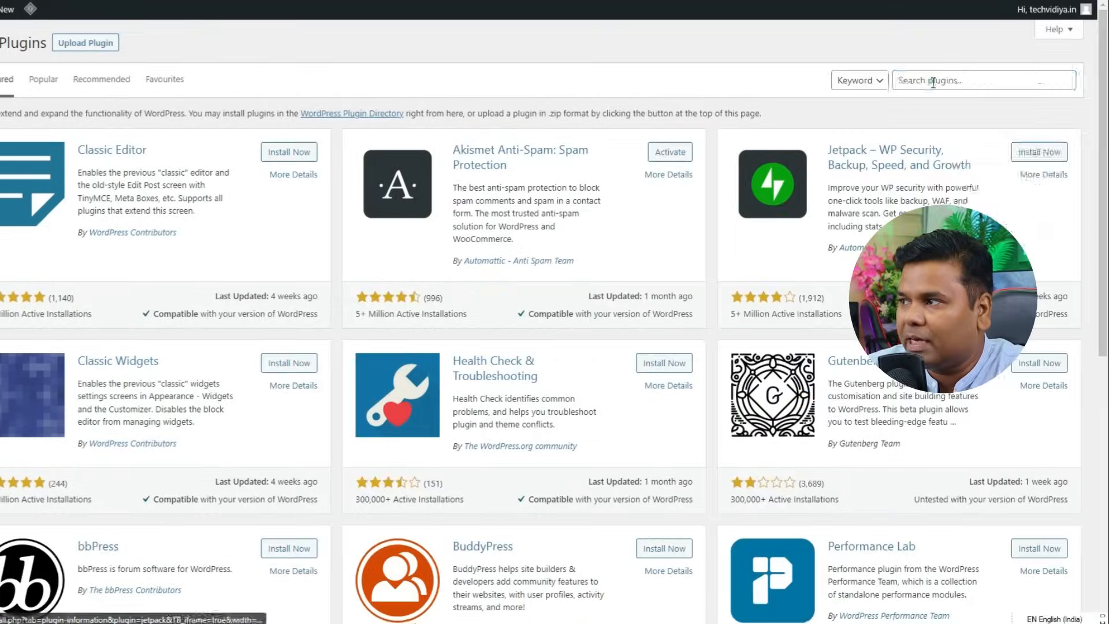
click(1078, 81)
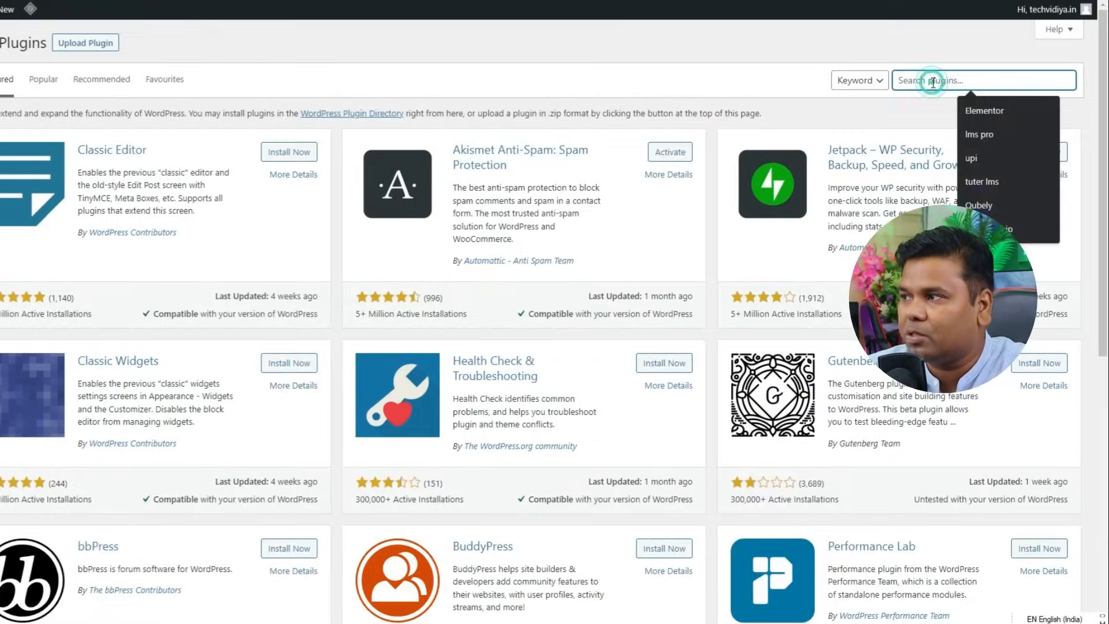
click(985, 158)
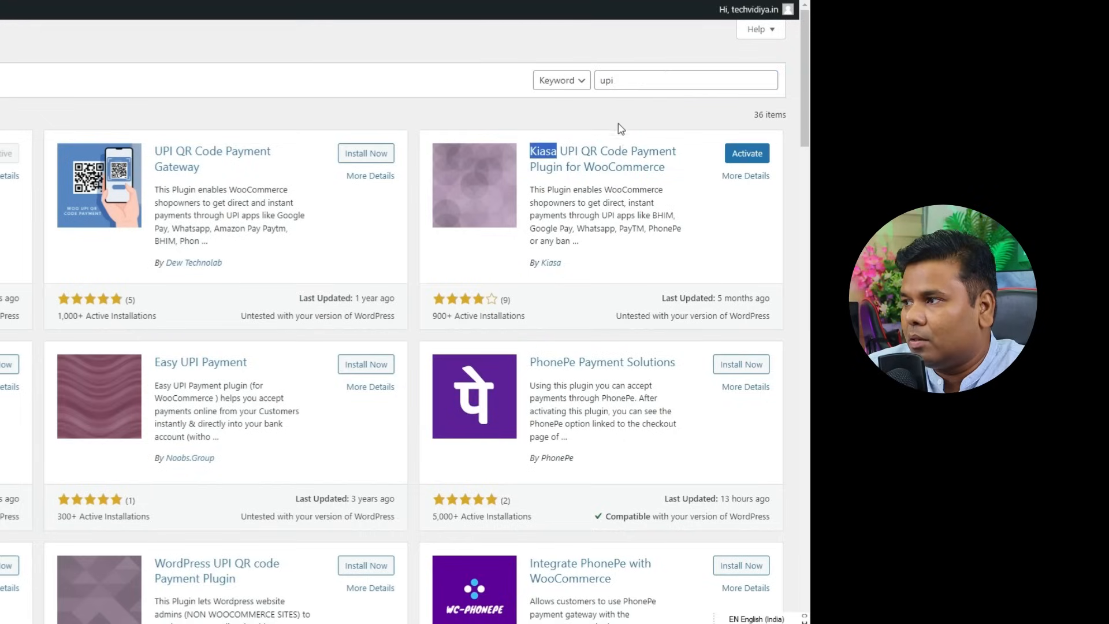
- Activate the Kiasa UPI QR Code Payment Plugin for WooCommerce and save its UPI settings with store name PC Skill and the merchant's UPI VPA
click(618, 123)
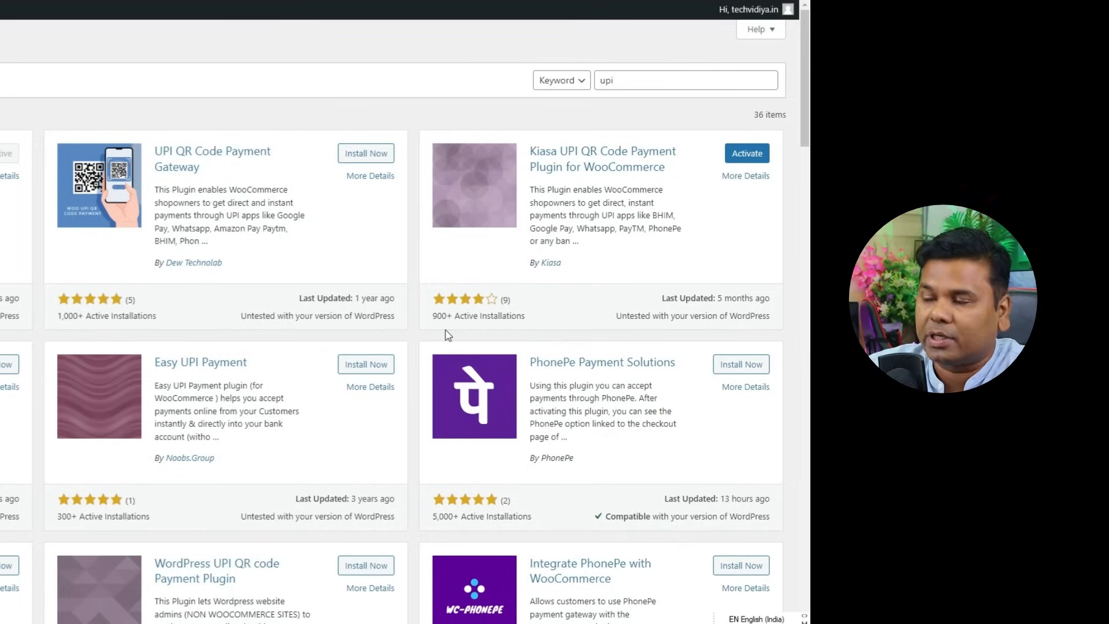
click(749, 154)
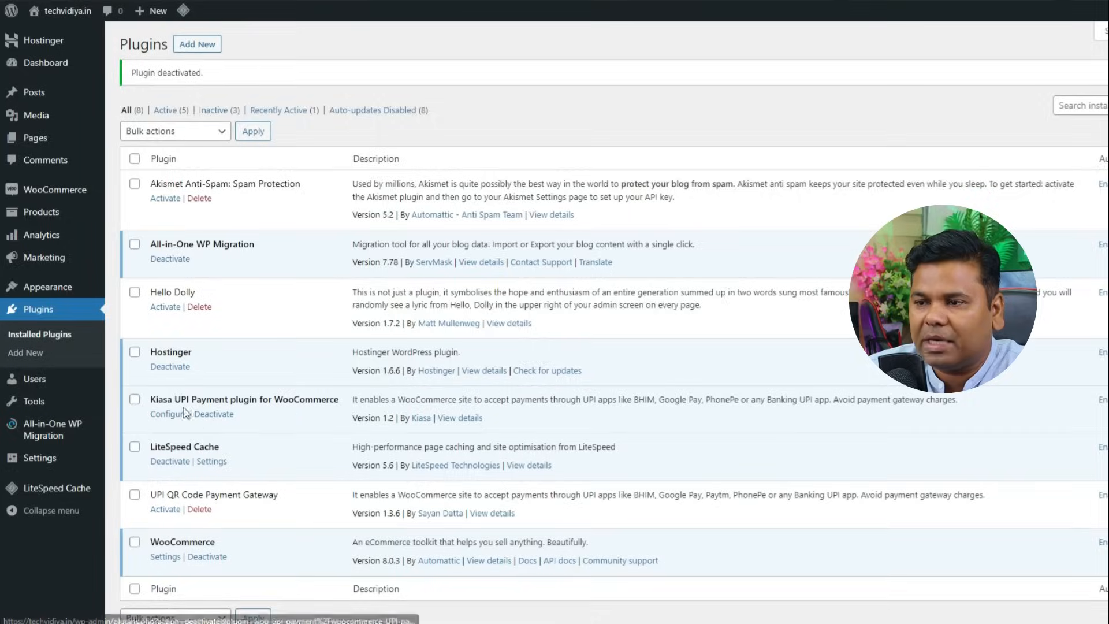
click(178, 417)
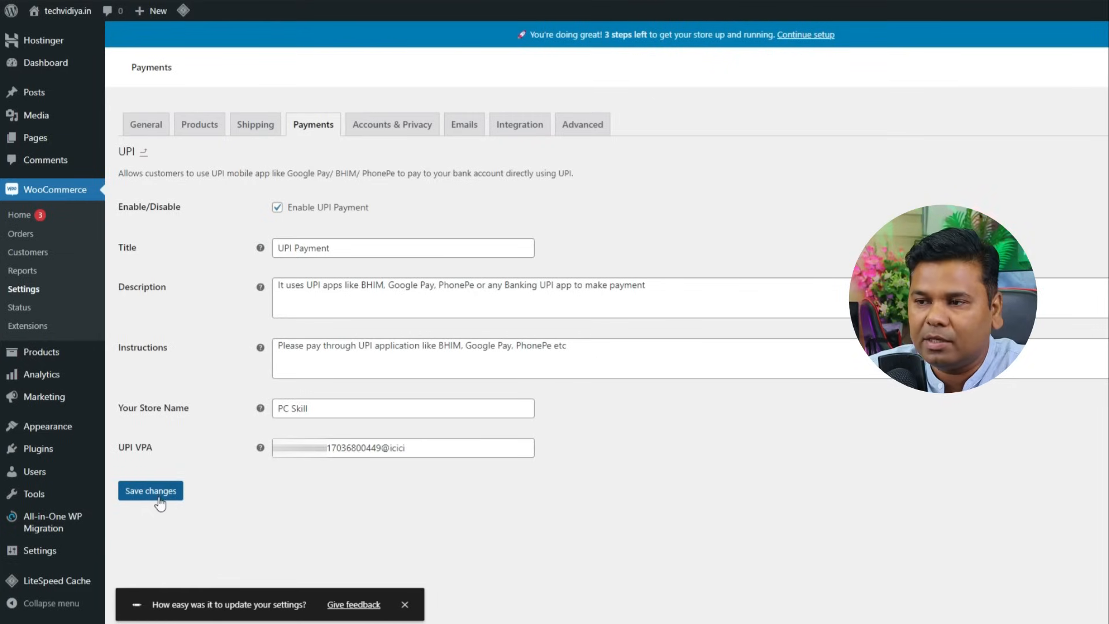
click(151, 491)
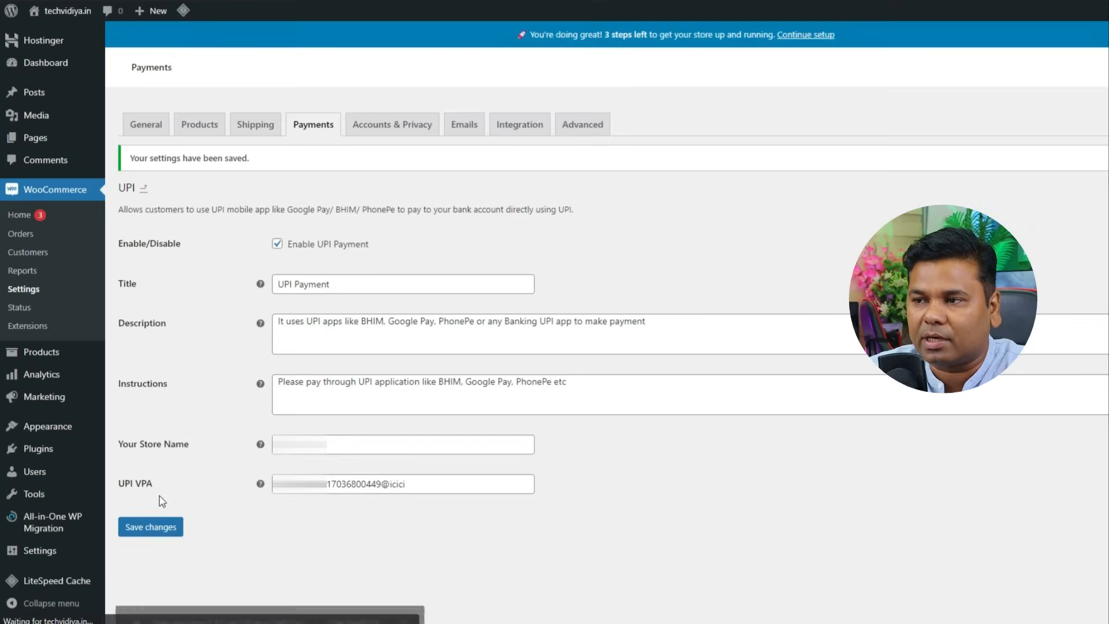
- Open the storefront's Shop page in a new tab and add PC Skill Computer Ebook to the basket
mouse_move(61, 10)
right_click(51, 51)
click(86, 61)
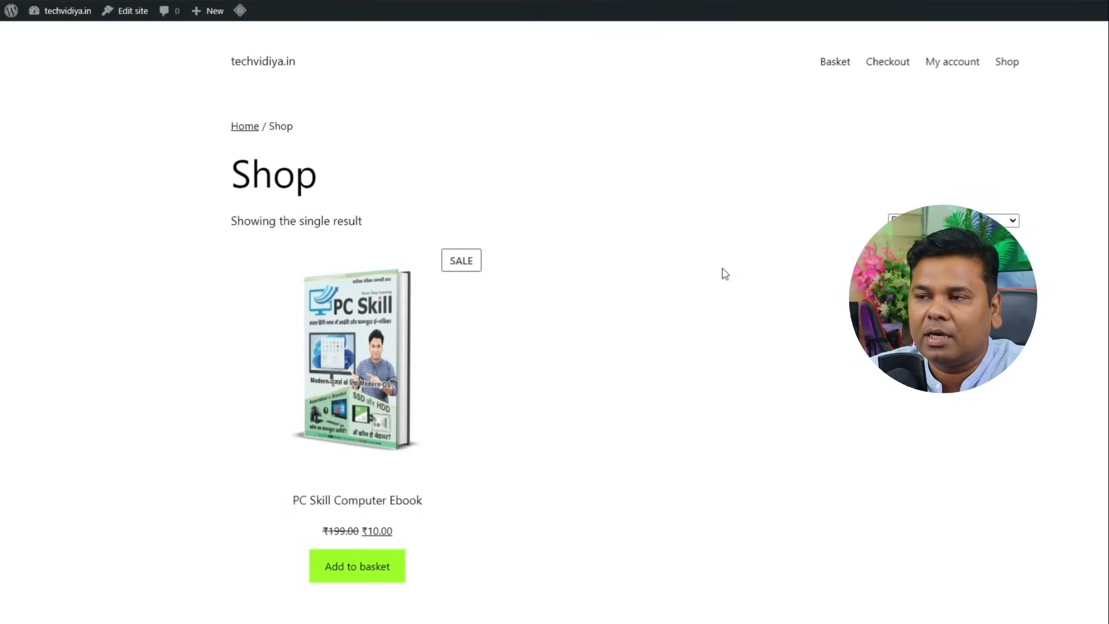
scroll(535, 357, down, 1)
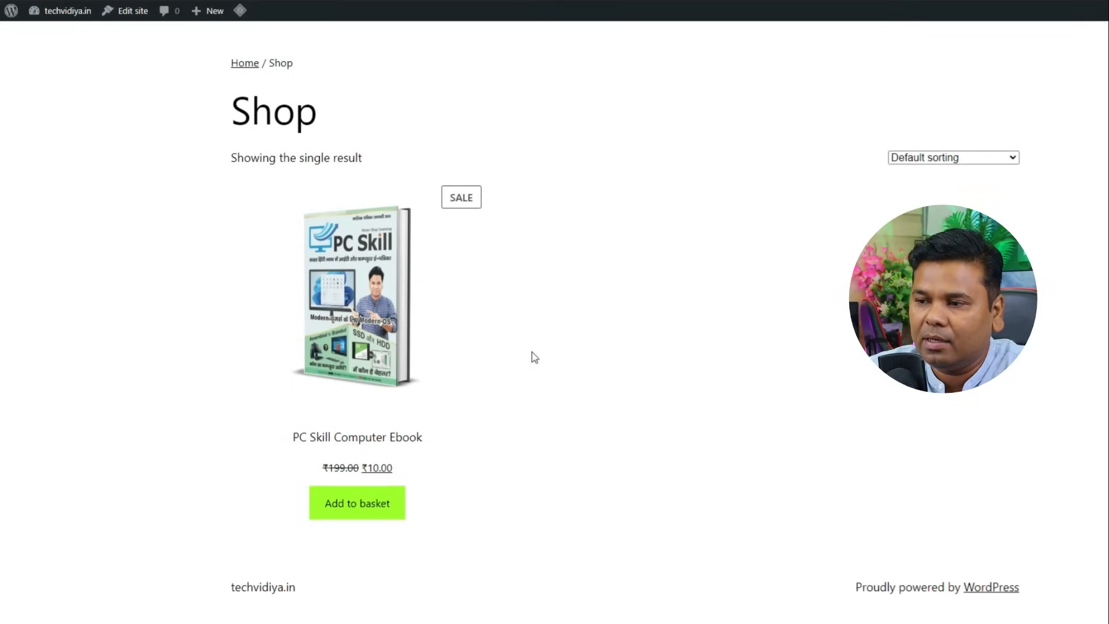
click(370, 511)
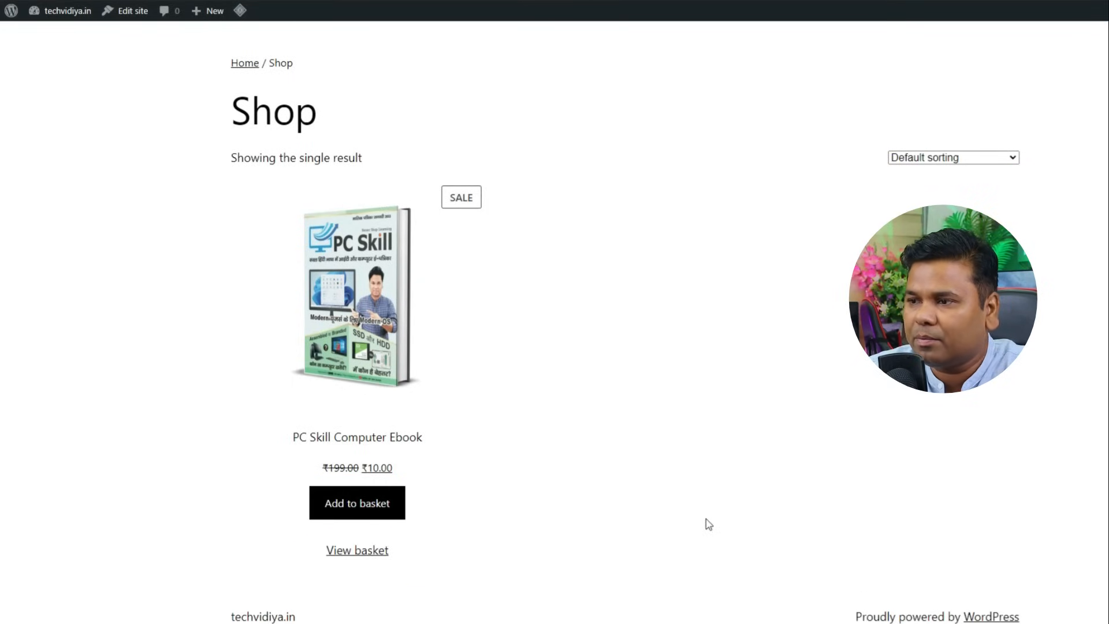
- View the basket containing the ebook and proceed to checkout
click(345, 552)
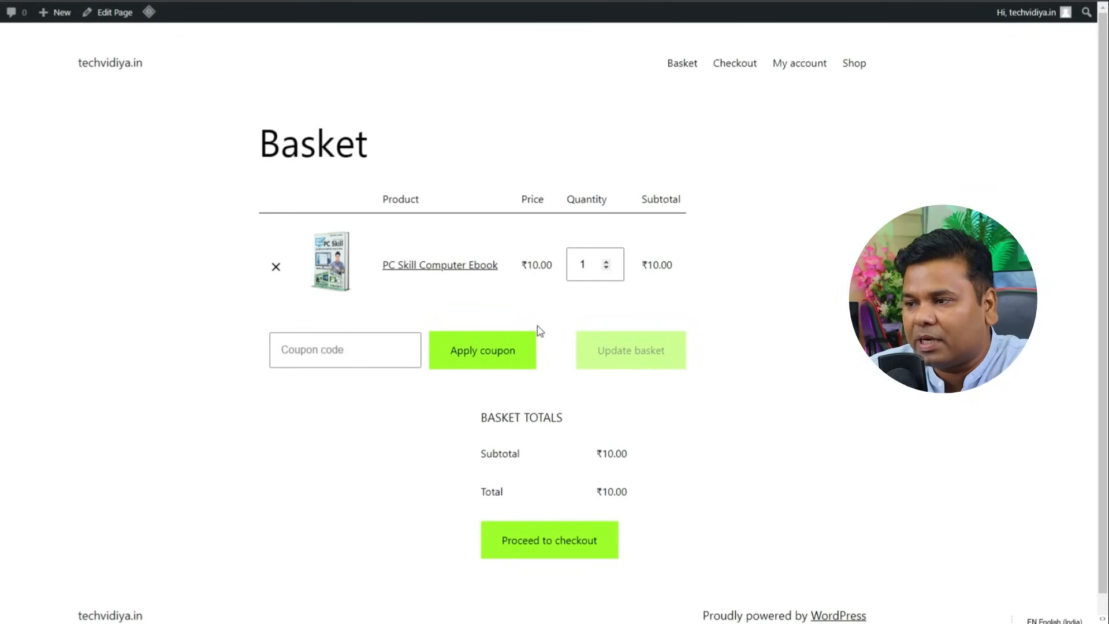
scroll(540, 306, down, 1)
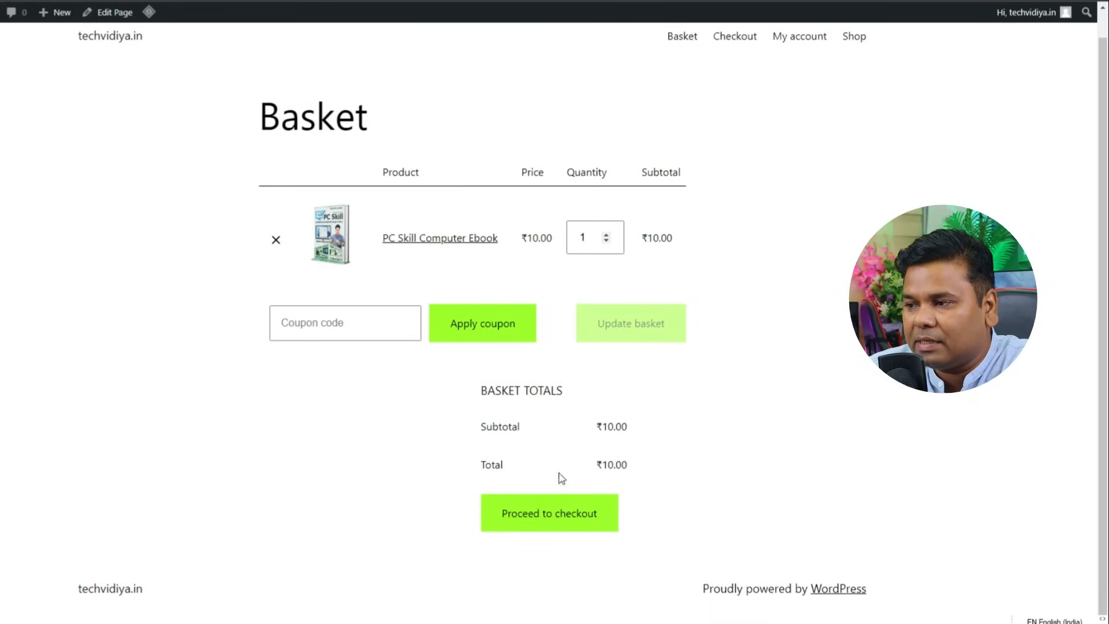
click(548, 520)
- Review the checkout page's billing details, order summary and UPI Payment option
scroll(543, 517, down, 3)
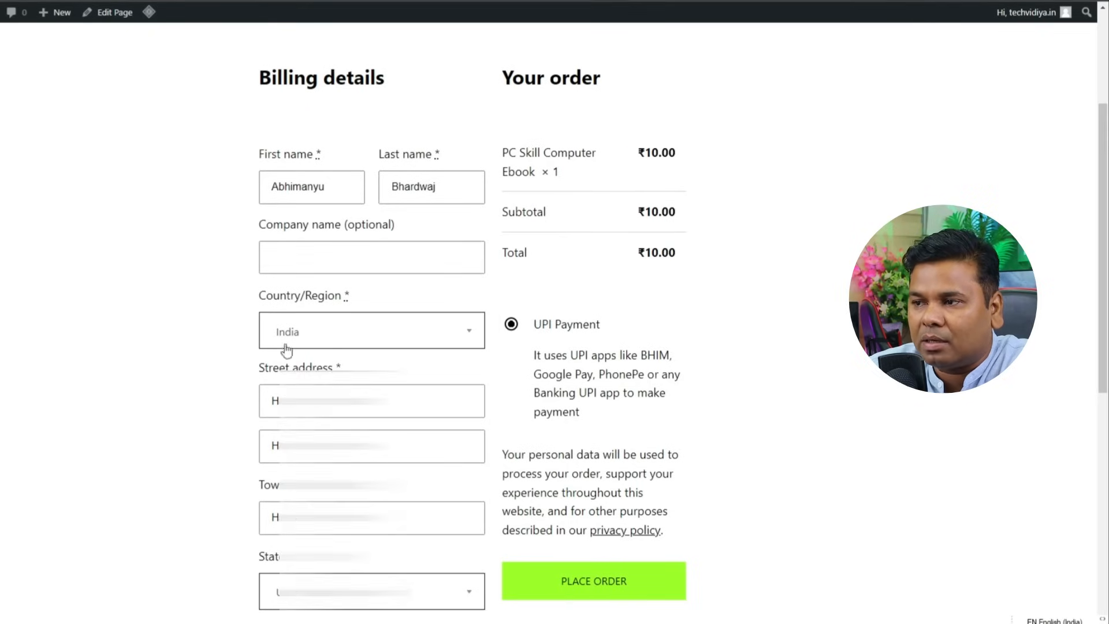
scroll(462, 347, down, 2)
scroll(376, 346, down, 3)
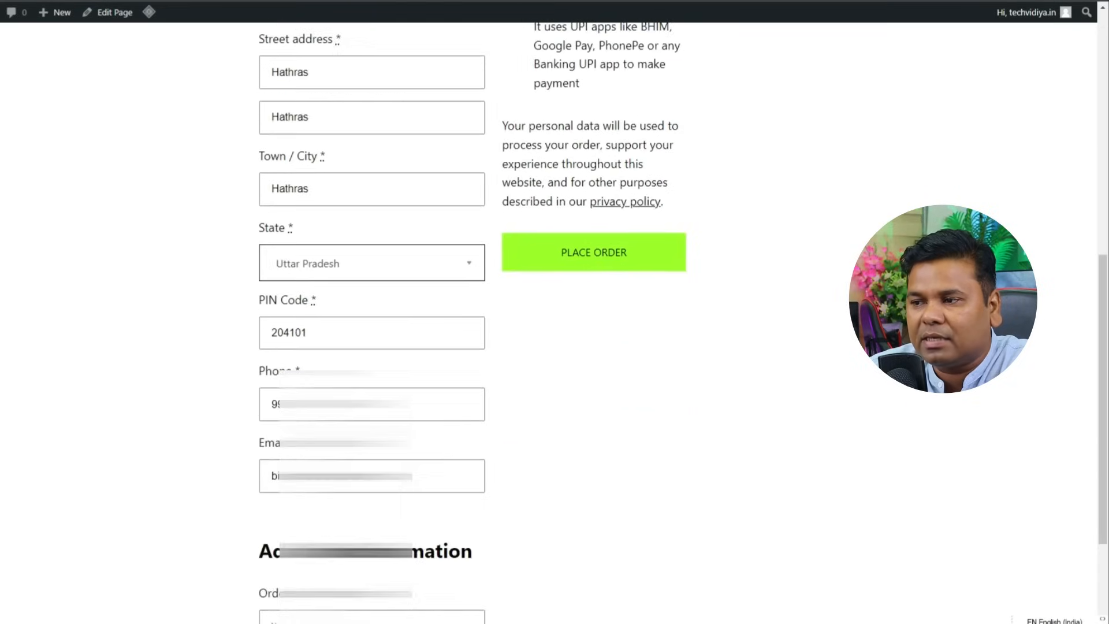
scroll(495, 569, up, 5)
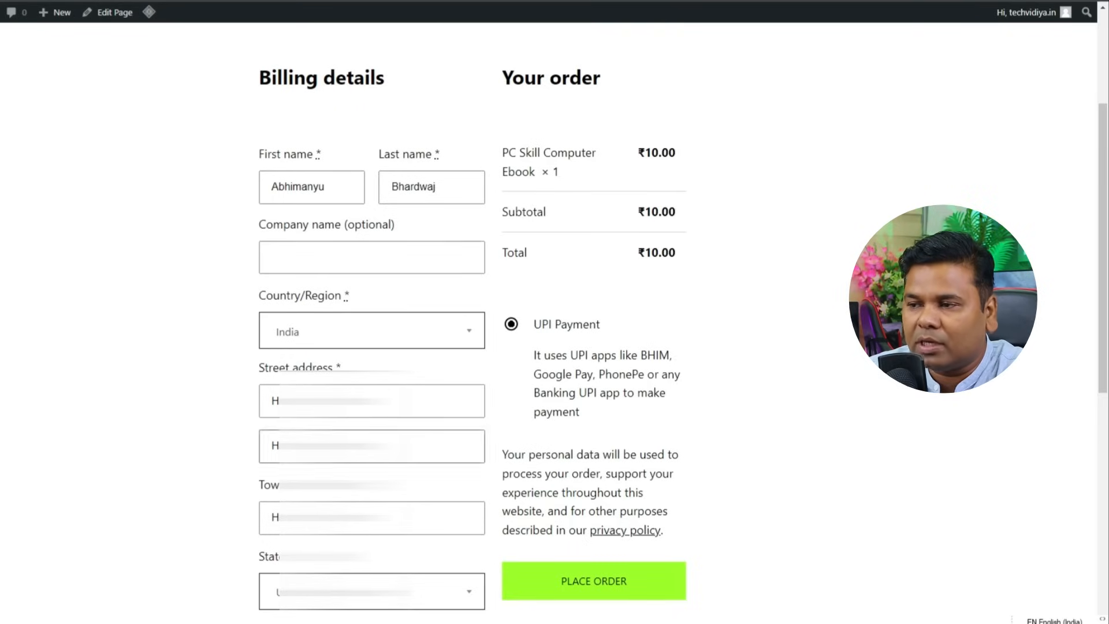
scroll(477, 497, down, 5)
scroll(477, 497, up, 5)
scroll(478, 497, down, 4)
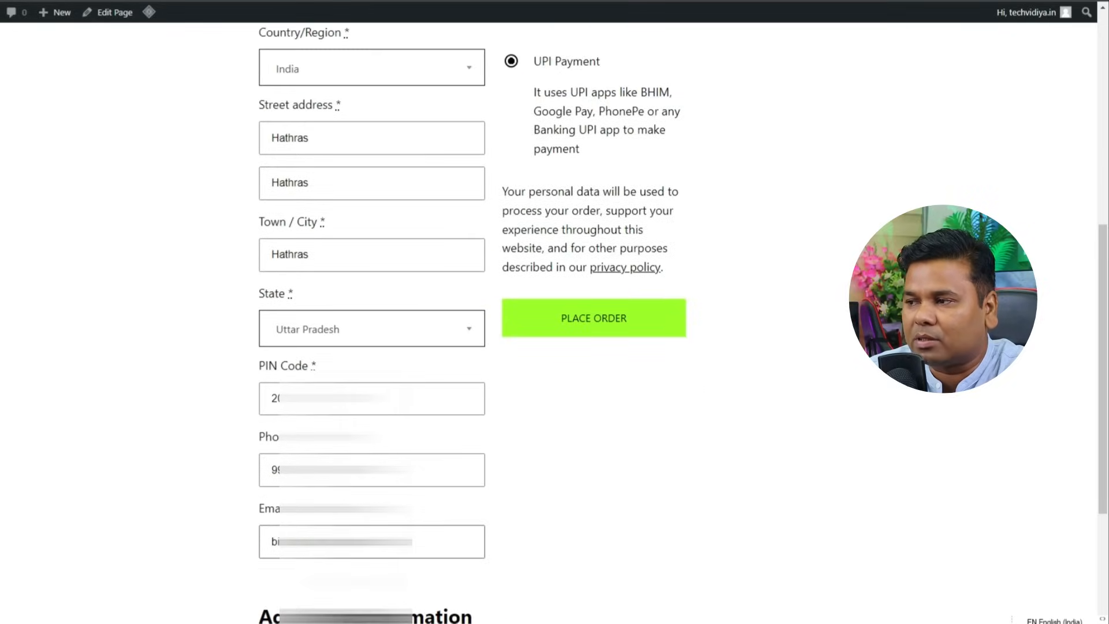
- Place the PC Skill Computer Ebook order with UPI Payment and review the confirmation's payment QR code, order details and billing address
scroll(479, 497, up, 3)
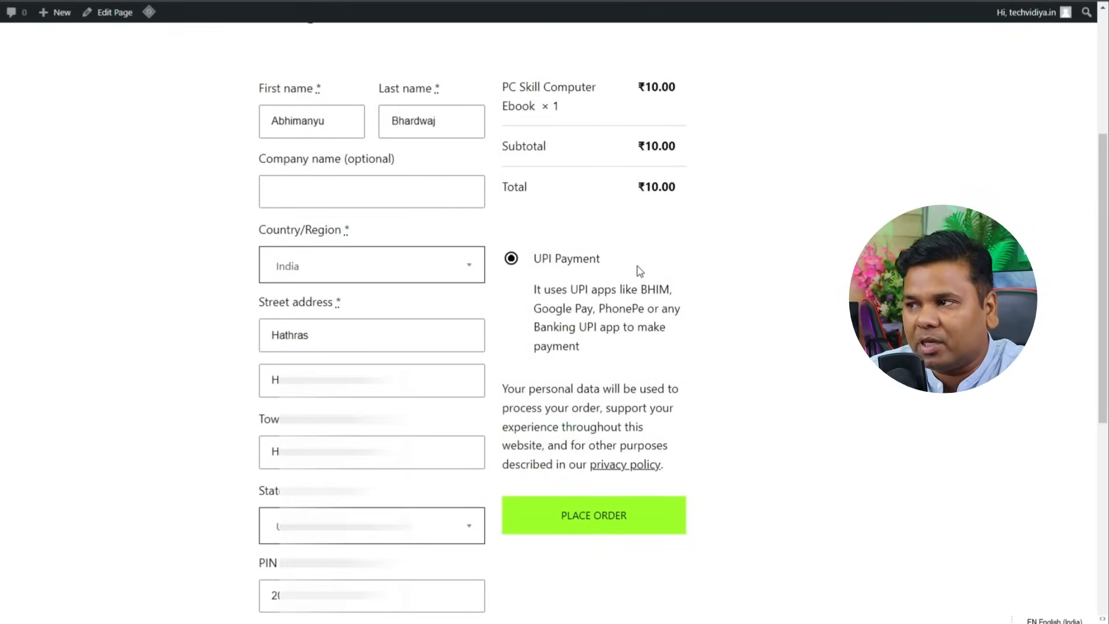
click(606, 517)
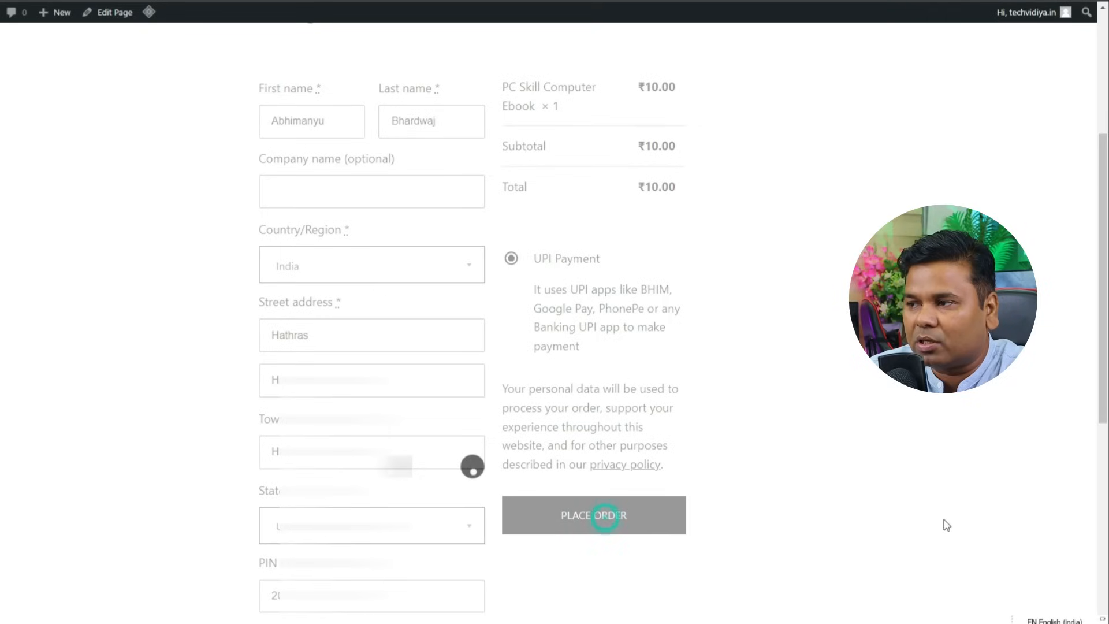
scroll(931, 436, down, 5)
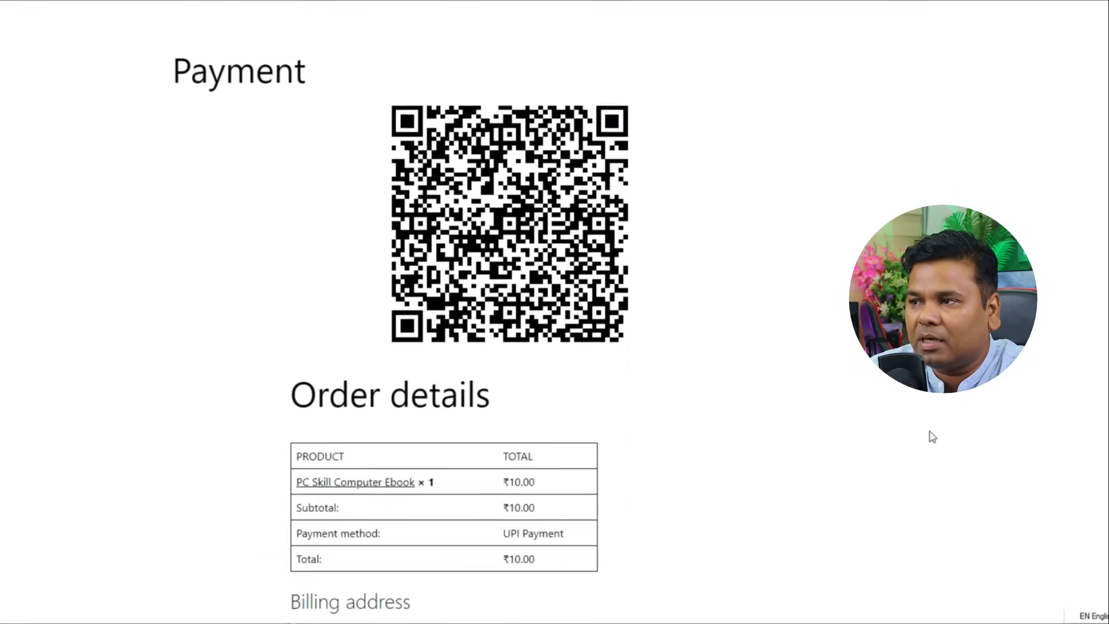
scroll(932, 436, up, 2)
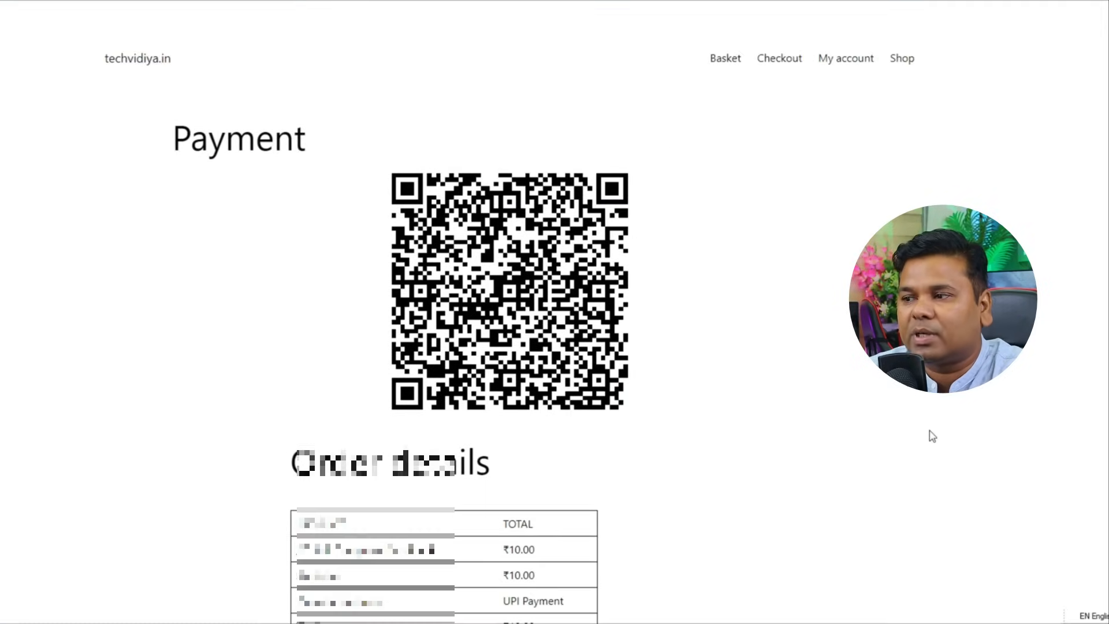
scroll(932, 437, down, 6)
scroll(933, 437, up, 7)
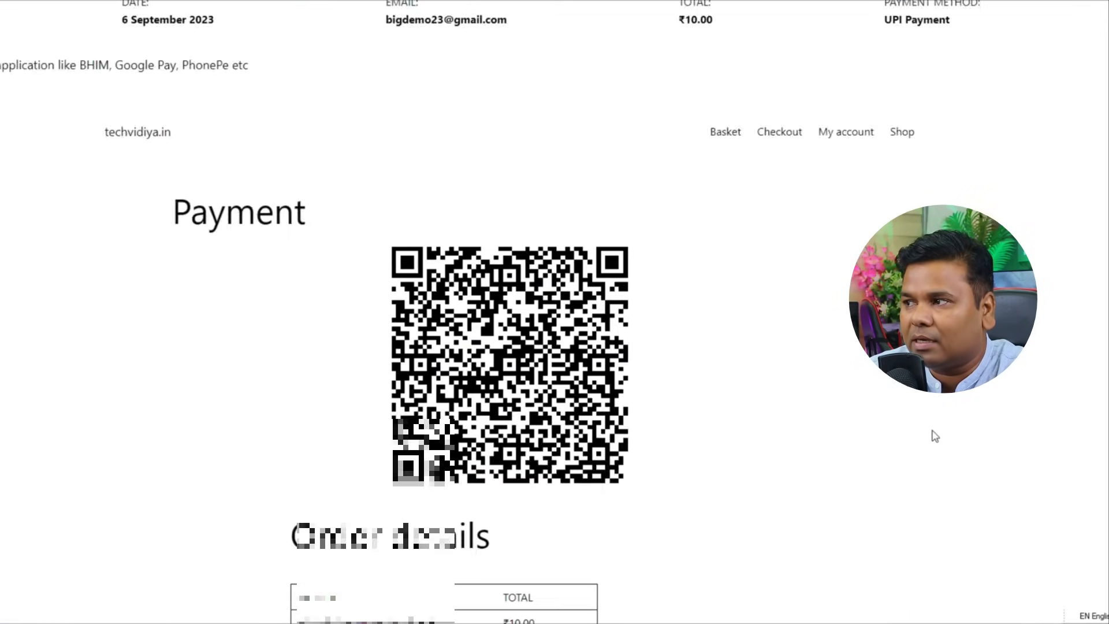
scroll(935, 437, down, 1)
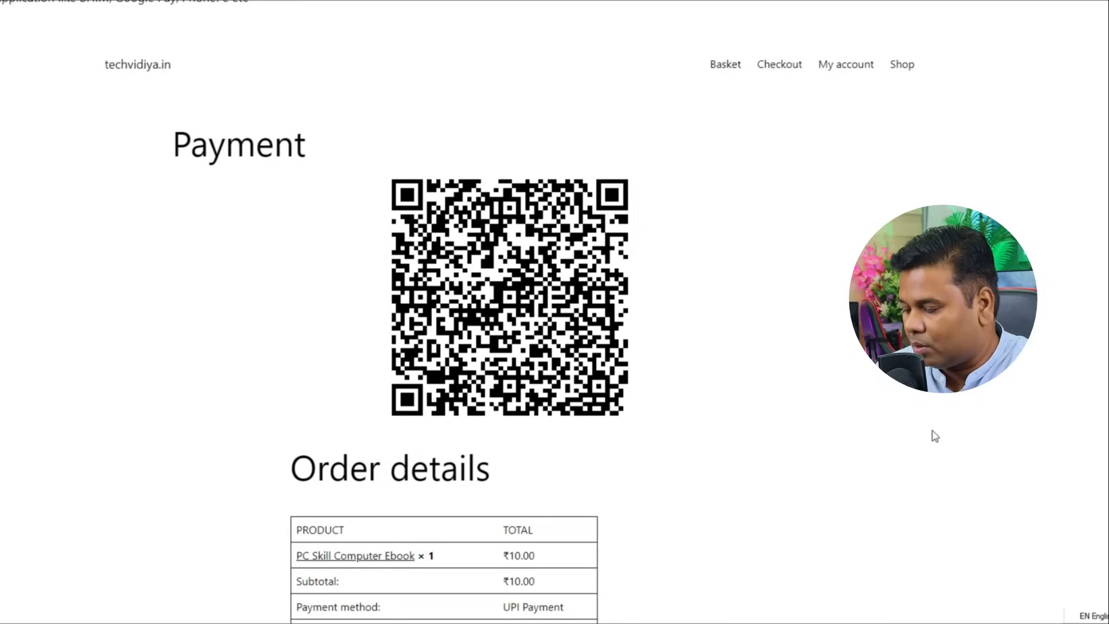
scroll(549, 471, down, 7)
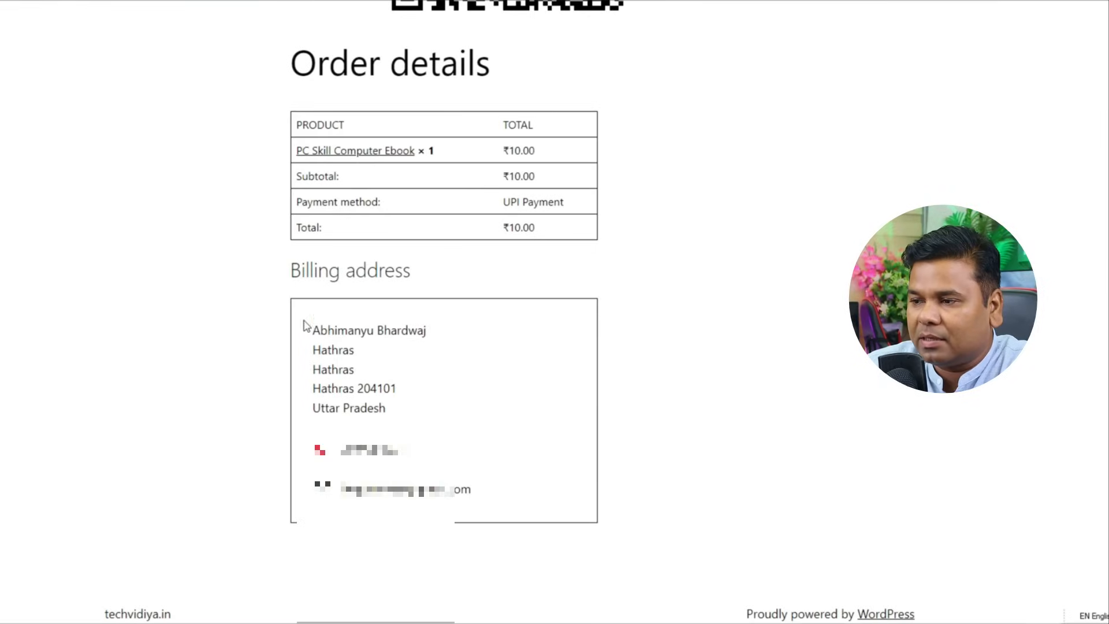
scroll(671, 448, up, 10)
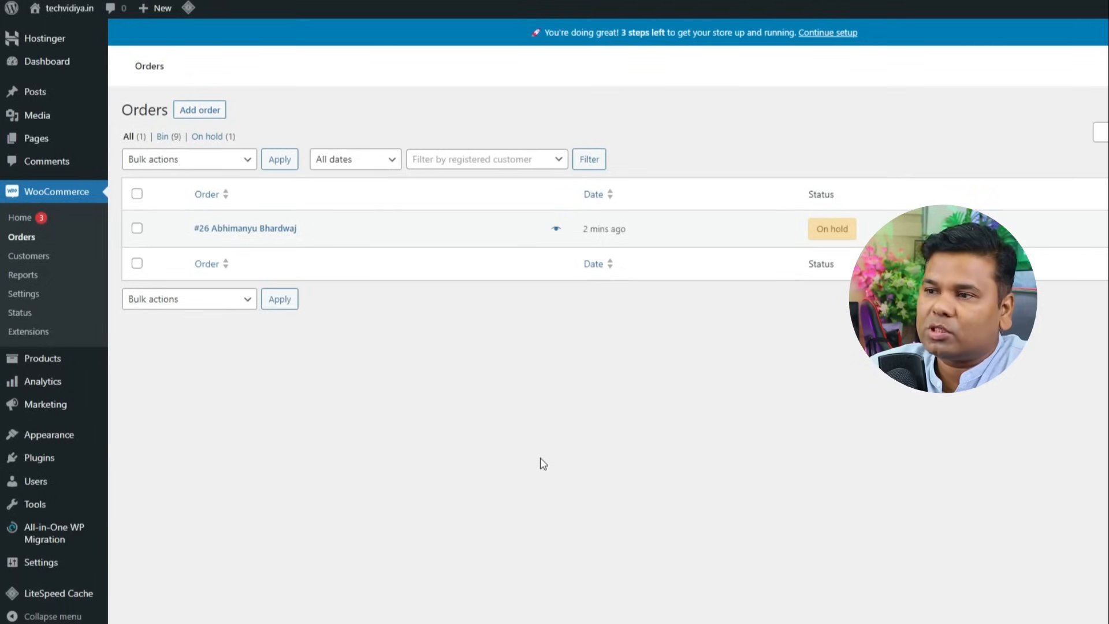
- Change the status of the on-hold order in the WooCommerce orders list to completed
click(137, 193)
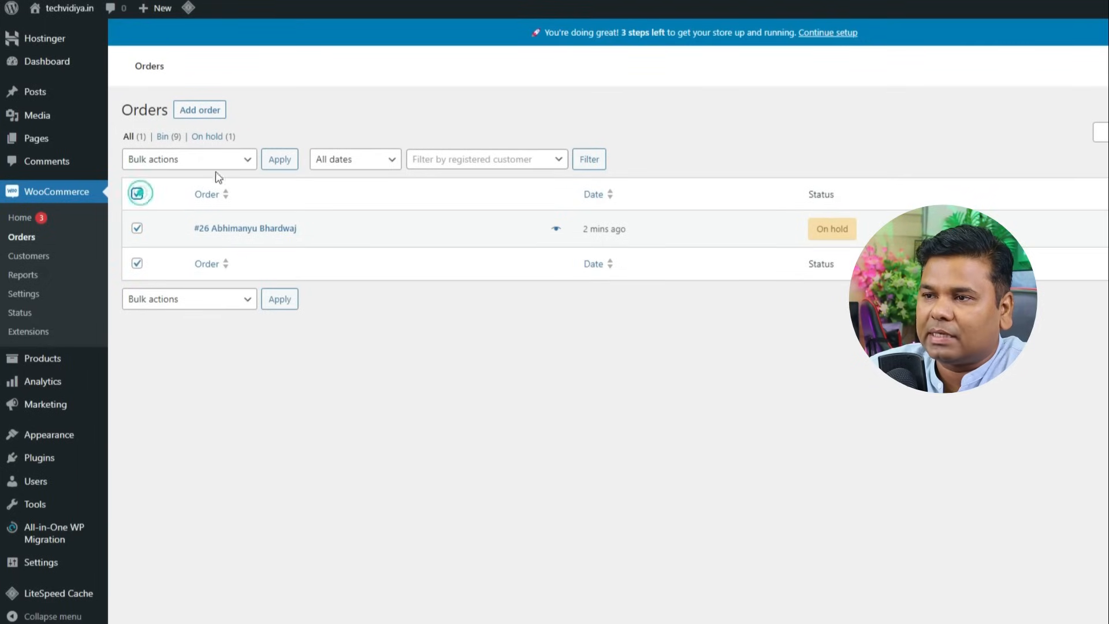
click(238, 160)
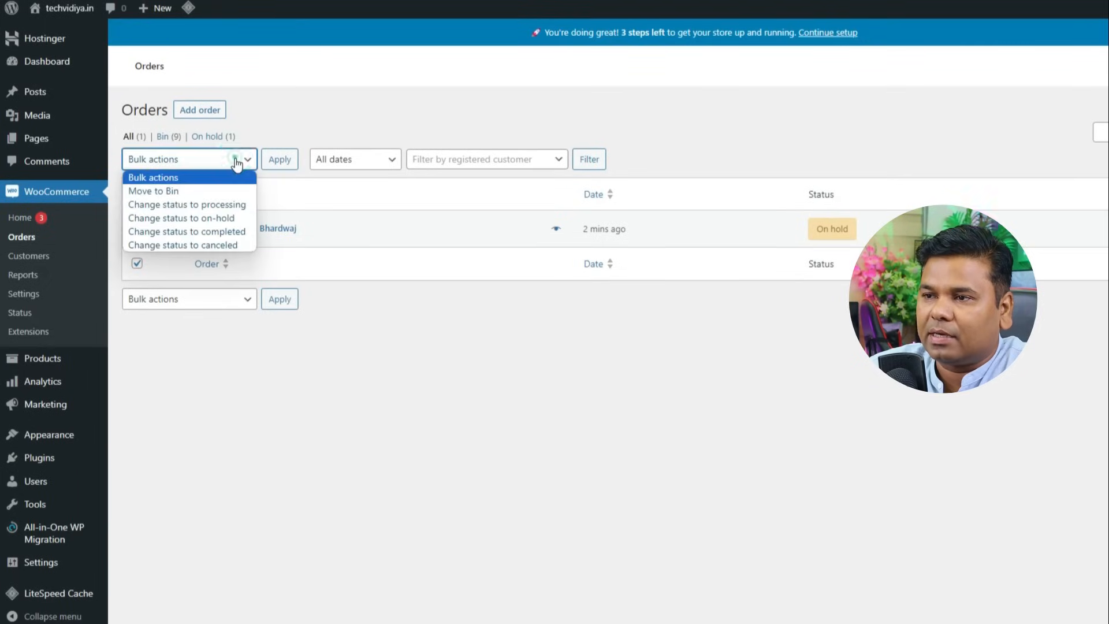
click(245, 232)
click(281, 160)
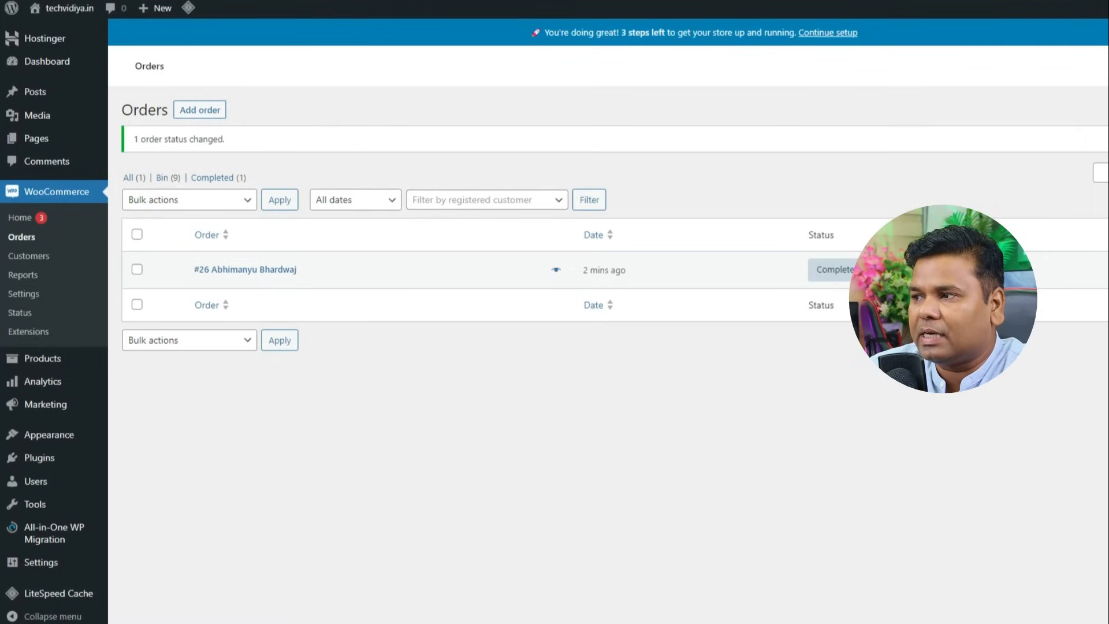
- Return to the storefront, open the downloads section of My account and download the PC Skill Ebook file
mouse_move(962, 623)
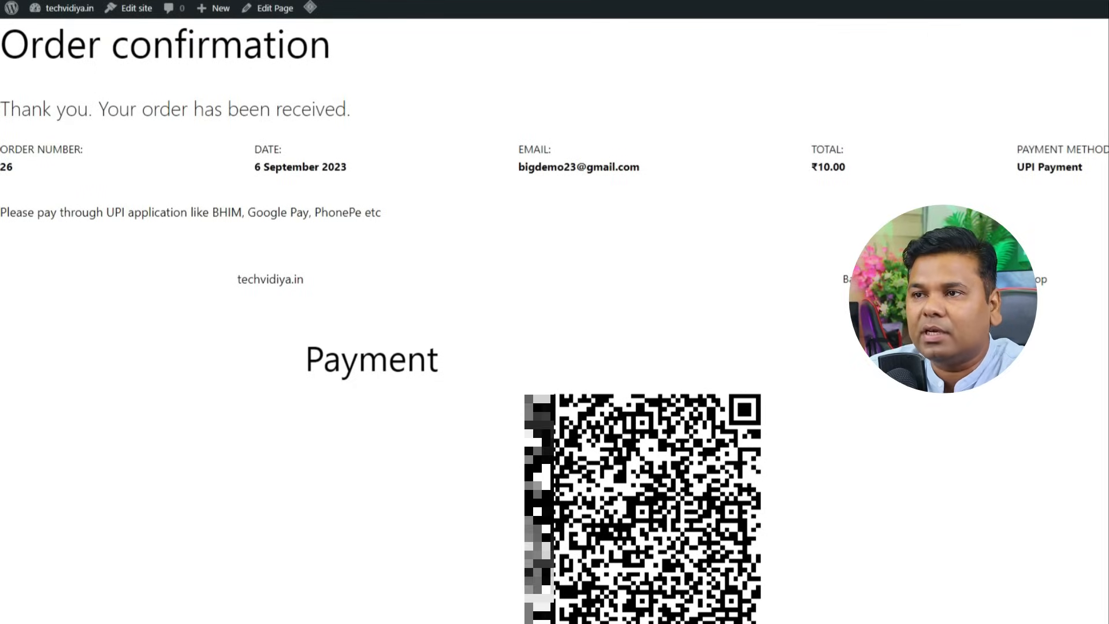
scroll(384, 417, down, 5)
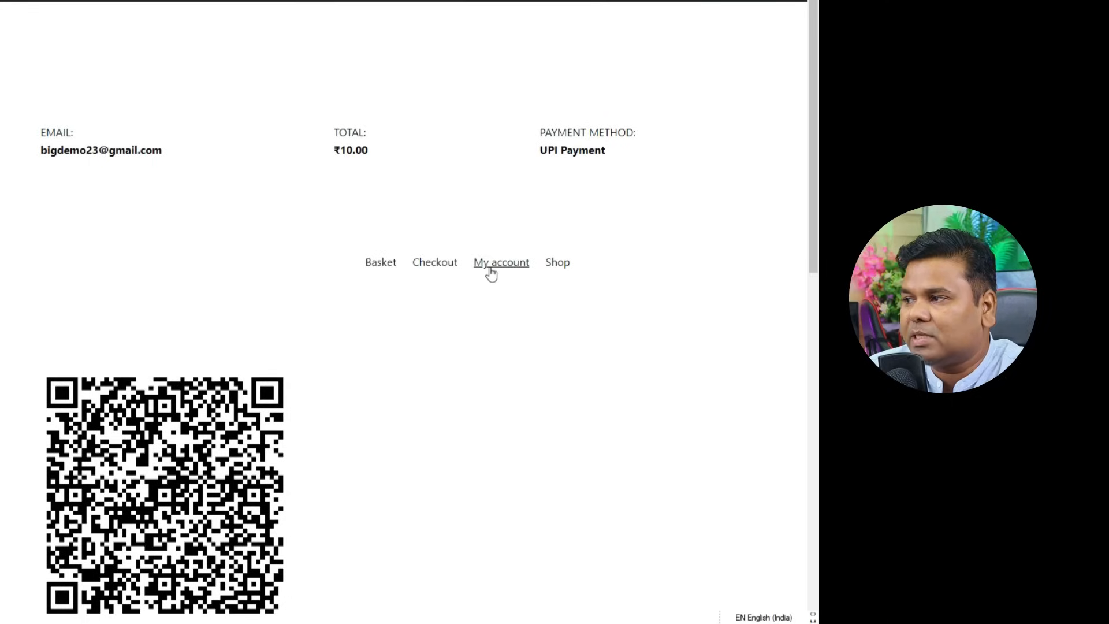
click(490, 270)
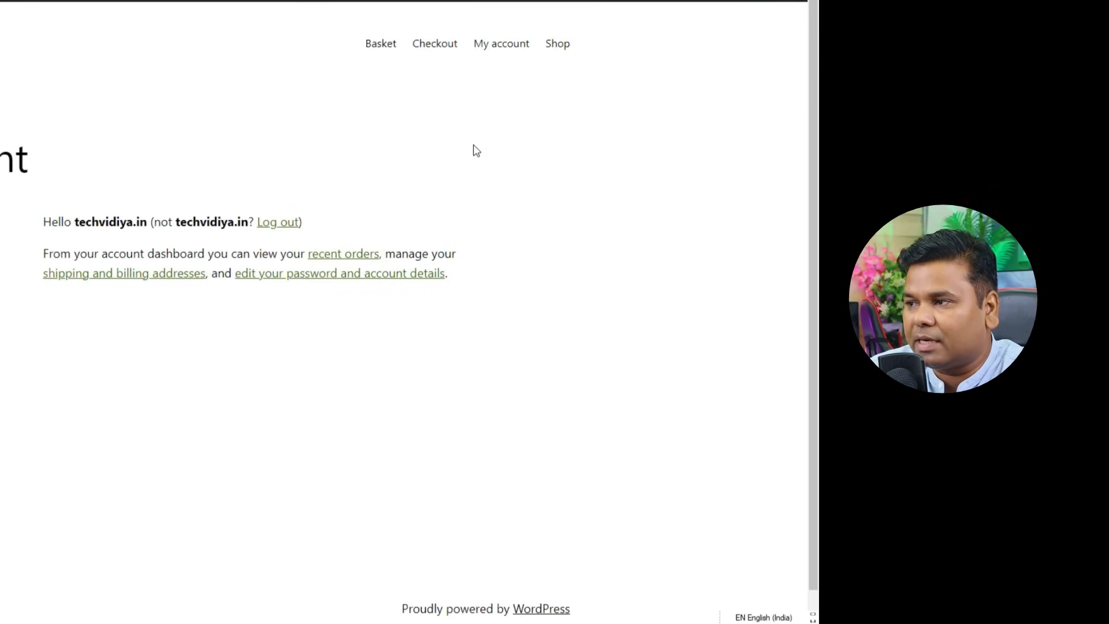
click(168, 305)
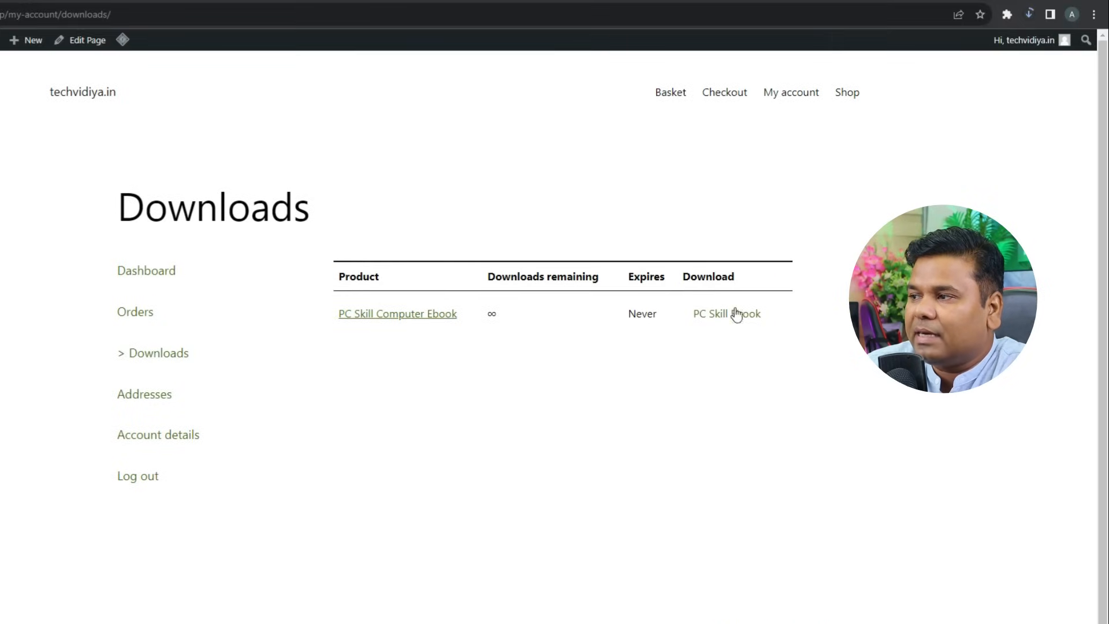
click(740, 326)
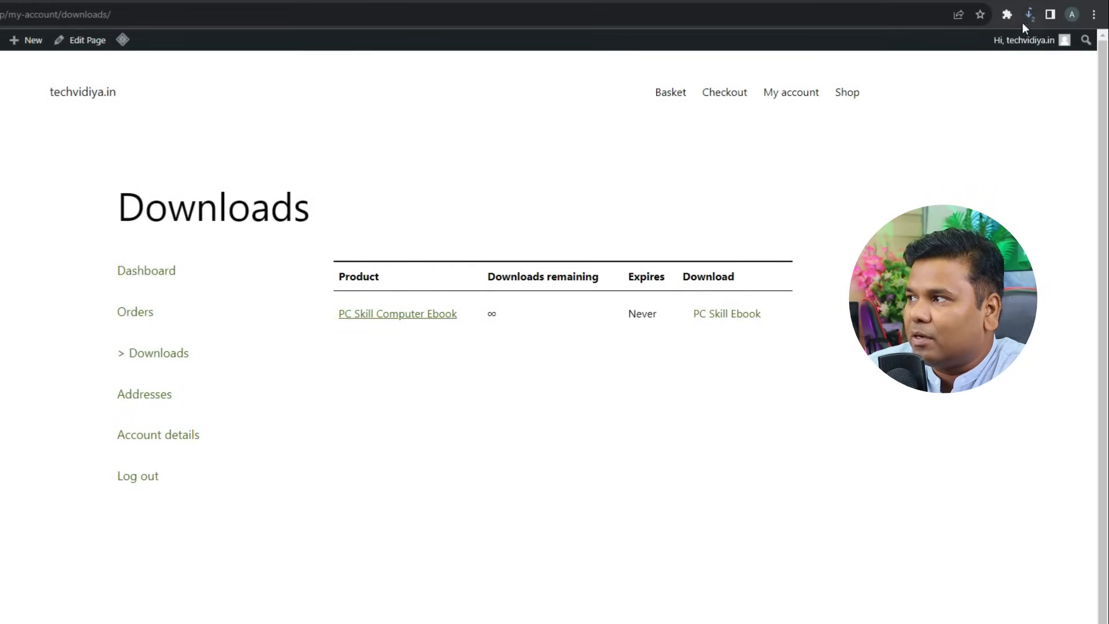